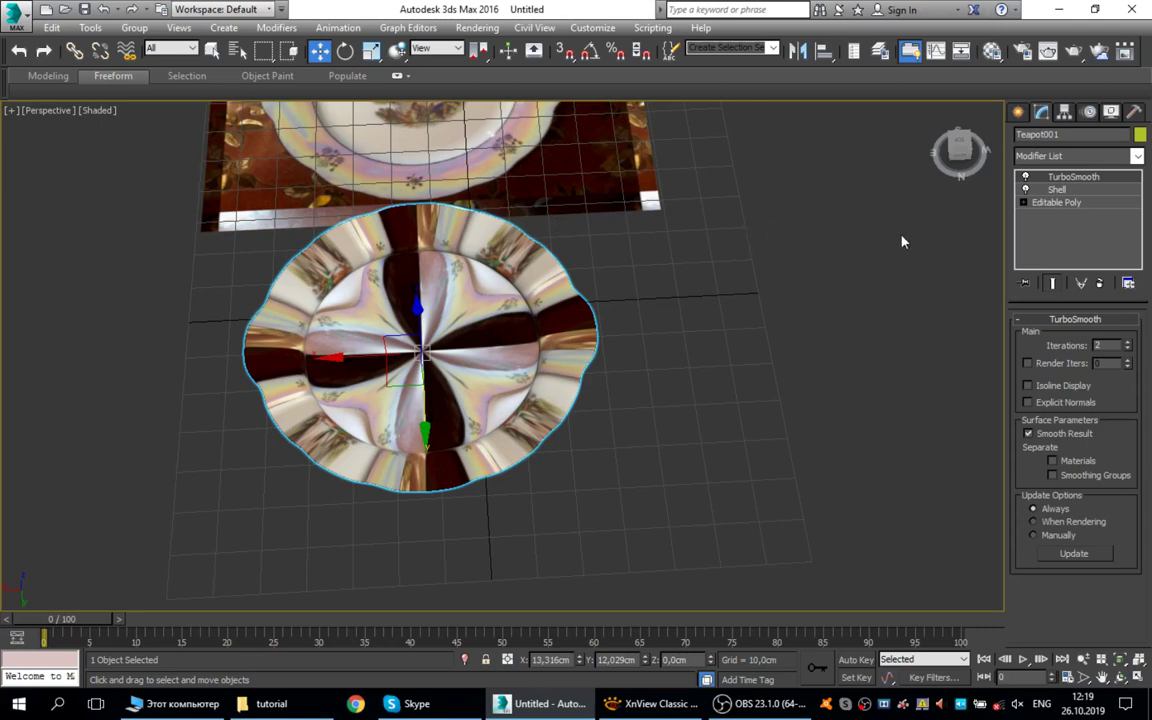
# Add a UVW Map modifier to the plate above its TurboSmooth modifier
pyautogui.click(1066, 157)
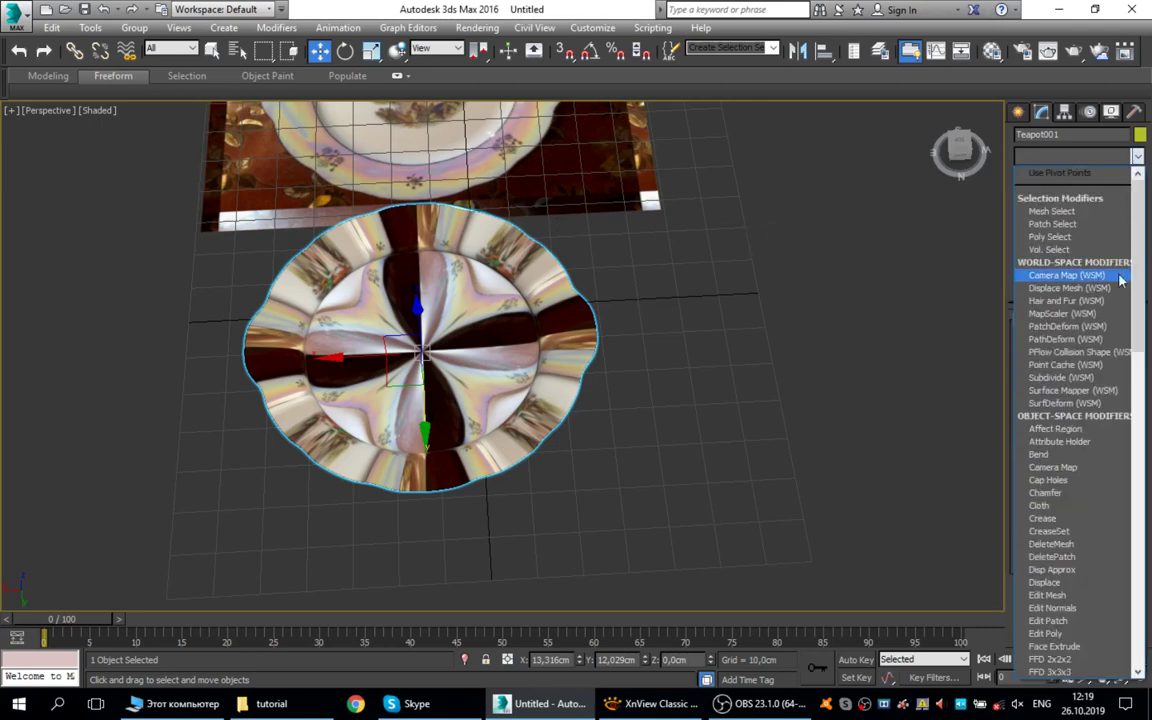
pyautogui.moveTo(1139, 277); pyautogui.dragTo(1122, 607)
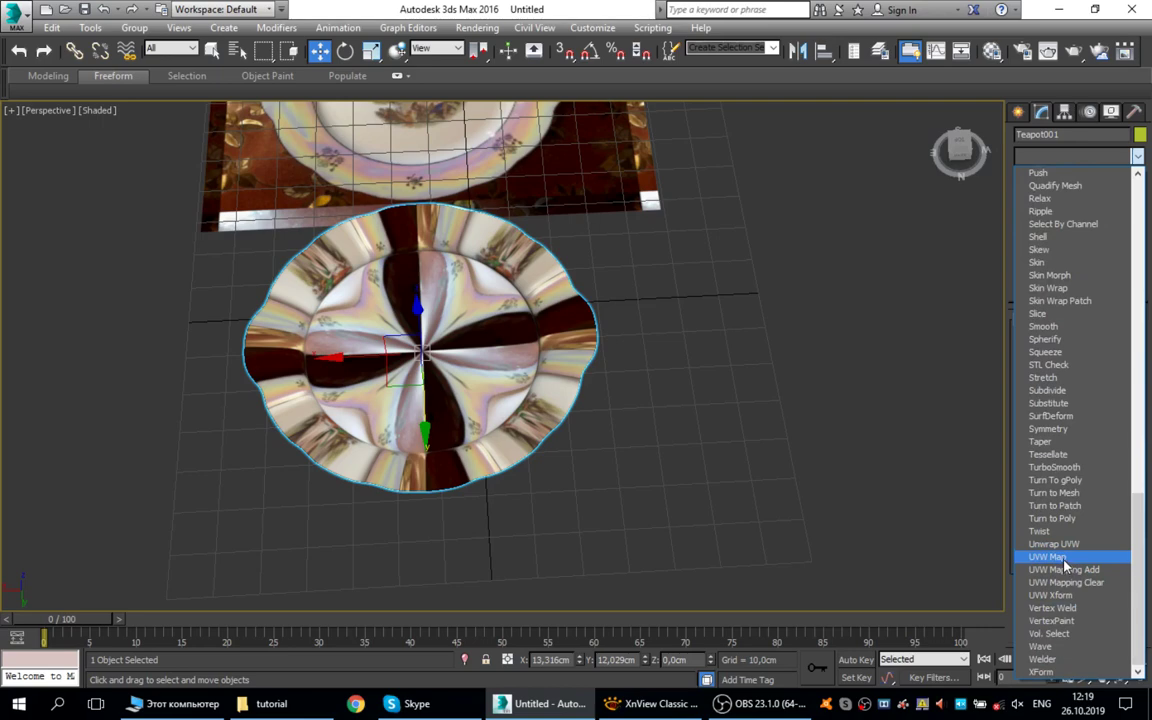
pyautogui.click(1063, 561)
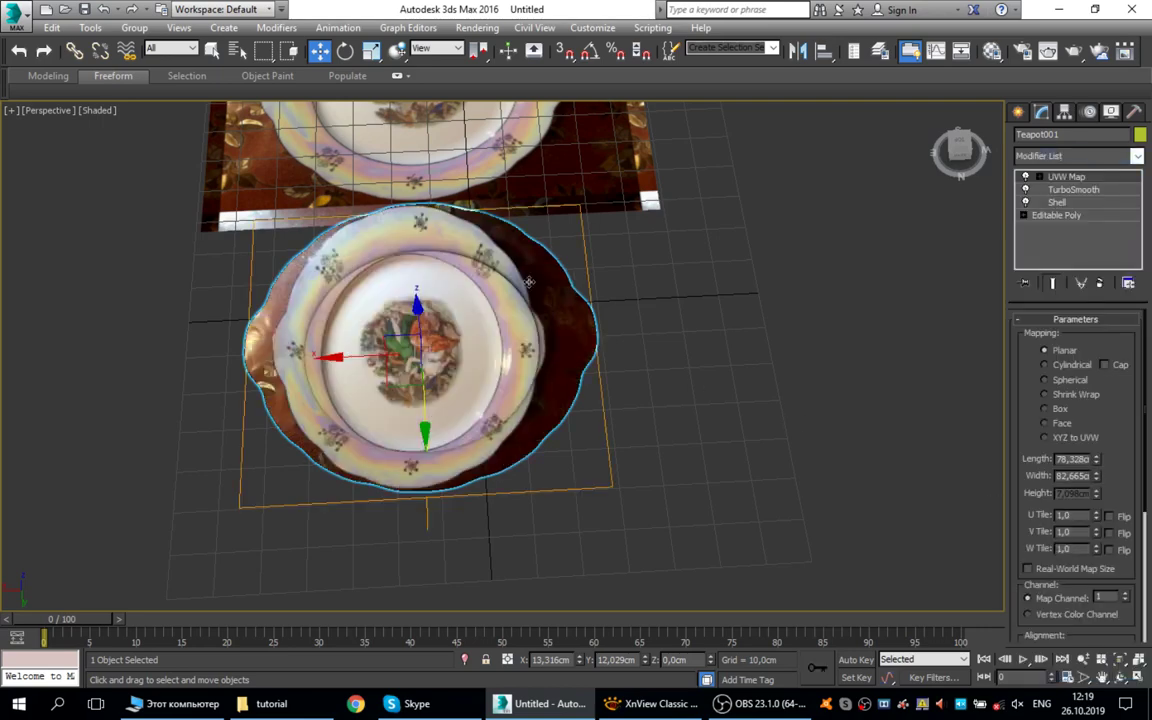
pyautogui.keyDown('alt'); pyautogui.moveTo(529, 282); pyautogui.dragTo(735, 314, button='middle'); pyautogui.keyUp('alt')
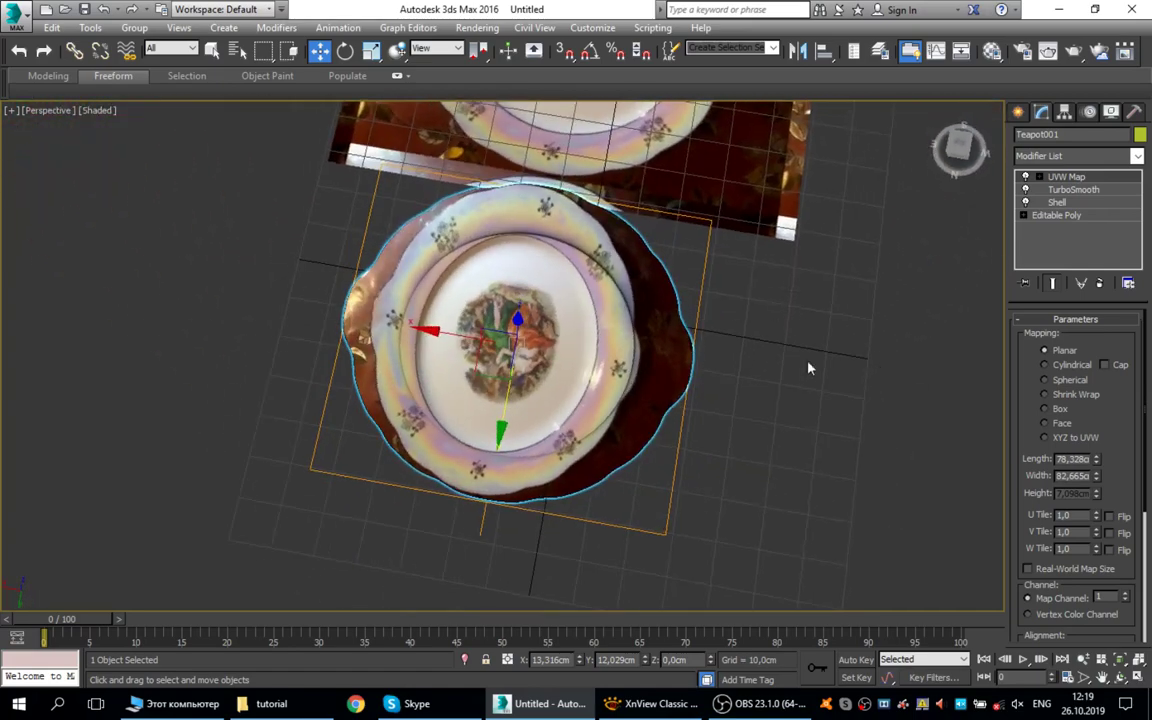
pyautogui.moveTo(1119, 416); pyautogui.dragTo(1115, 327)
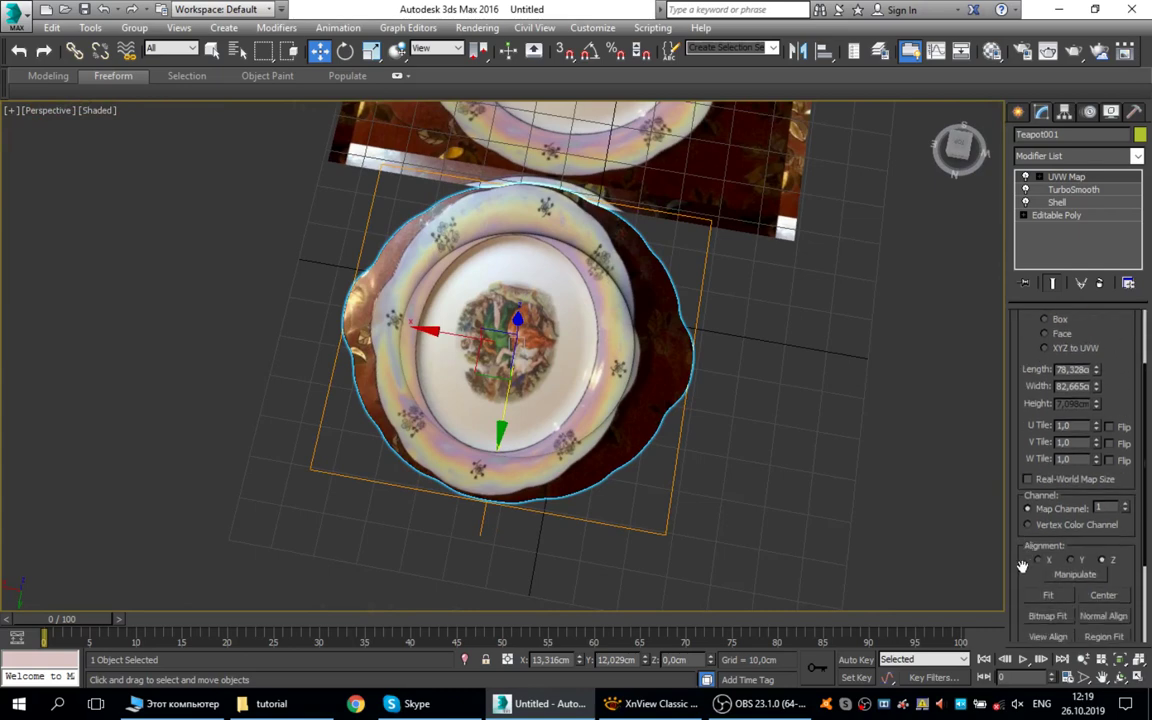
pyautogui.scroll(-3, 1022, 567)
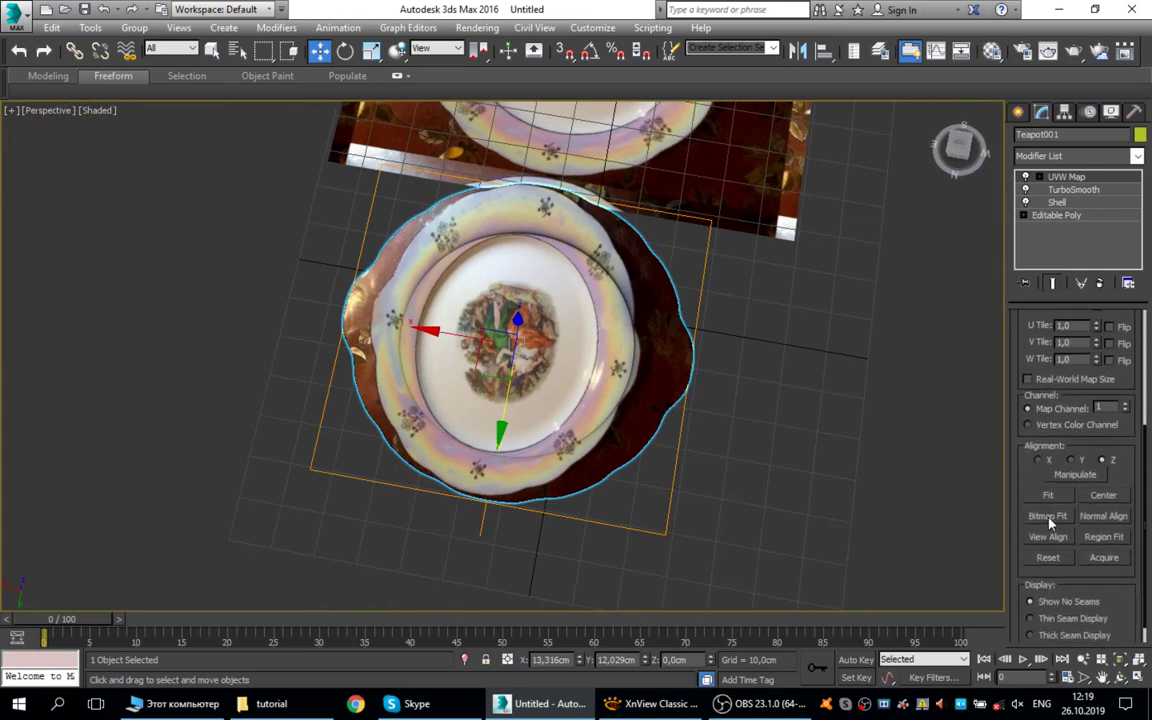
pyautogui.click(1048, 516)
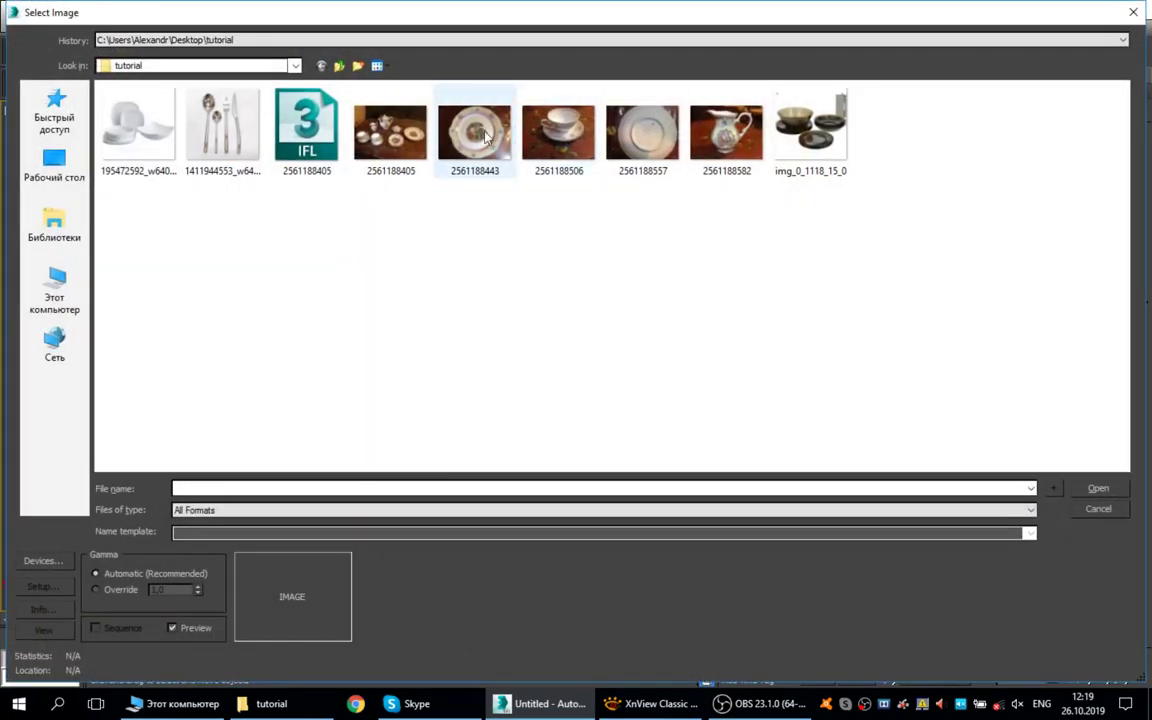
pyautogui.click(476, 133)
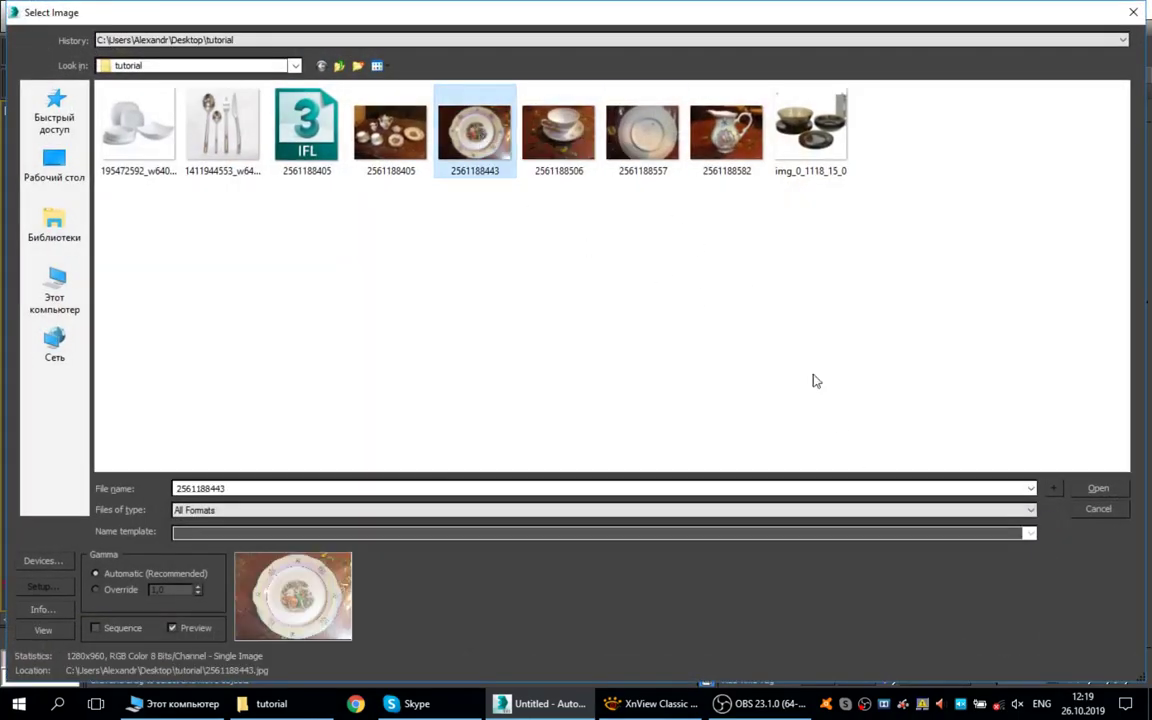
pyautogui.click(1101, 490)
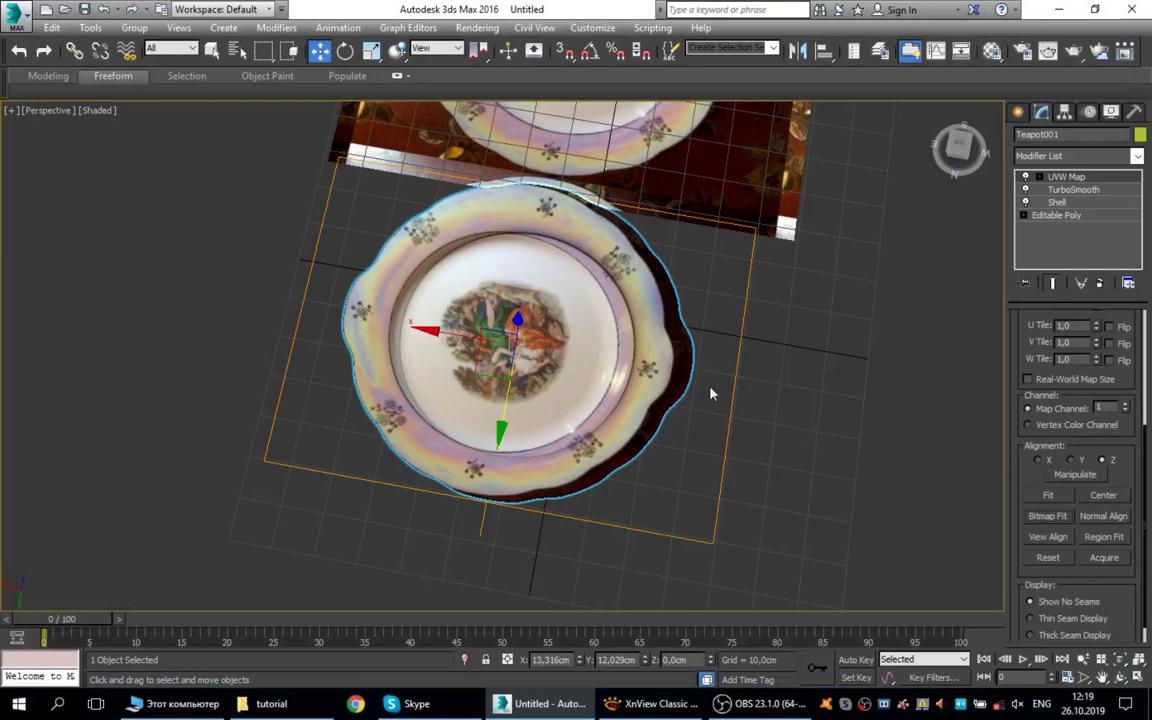
pyautogui.keyDown('alt'); pyautogui.moveTo(711, 394); pyautogui.dragTo(750, 415, button='middle'); pyautogui.keyUp('alt')
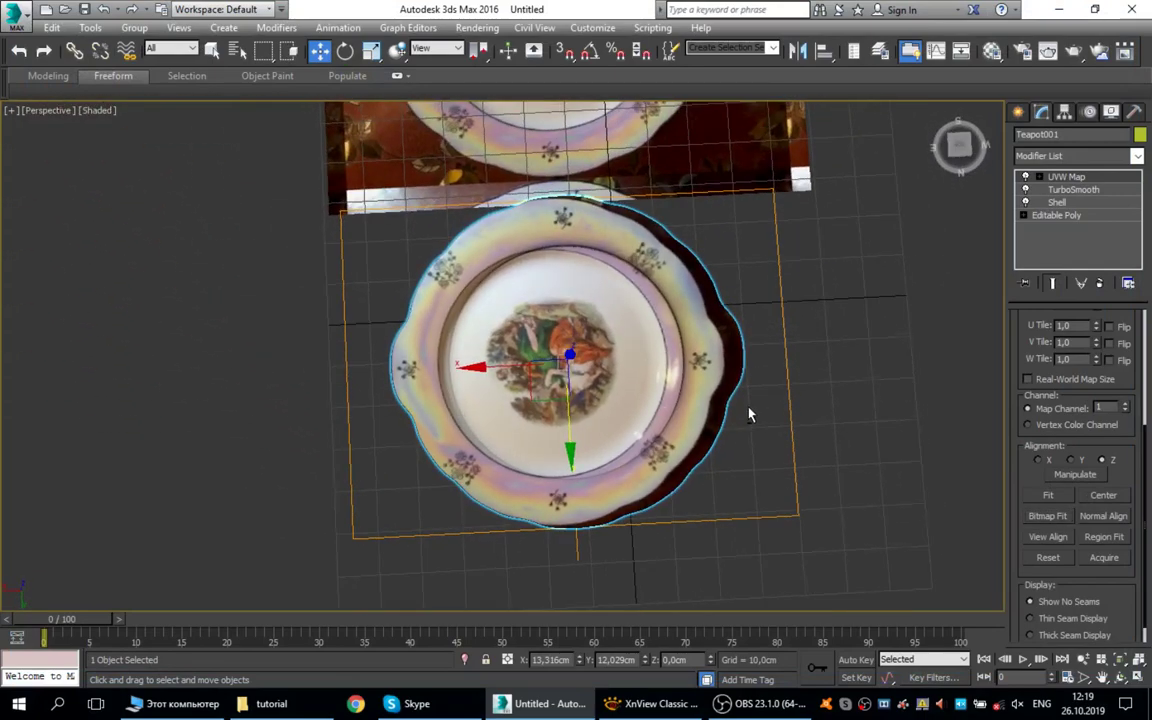
# Shift the plate along X to about 21.5 cm and activate the Gizmo sub-object of its UVW Map modifier
pyautogui.moveTo(499, 370); pyautogui.dragTo(465, 362)
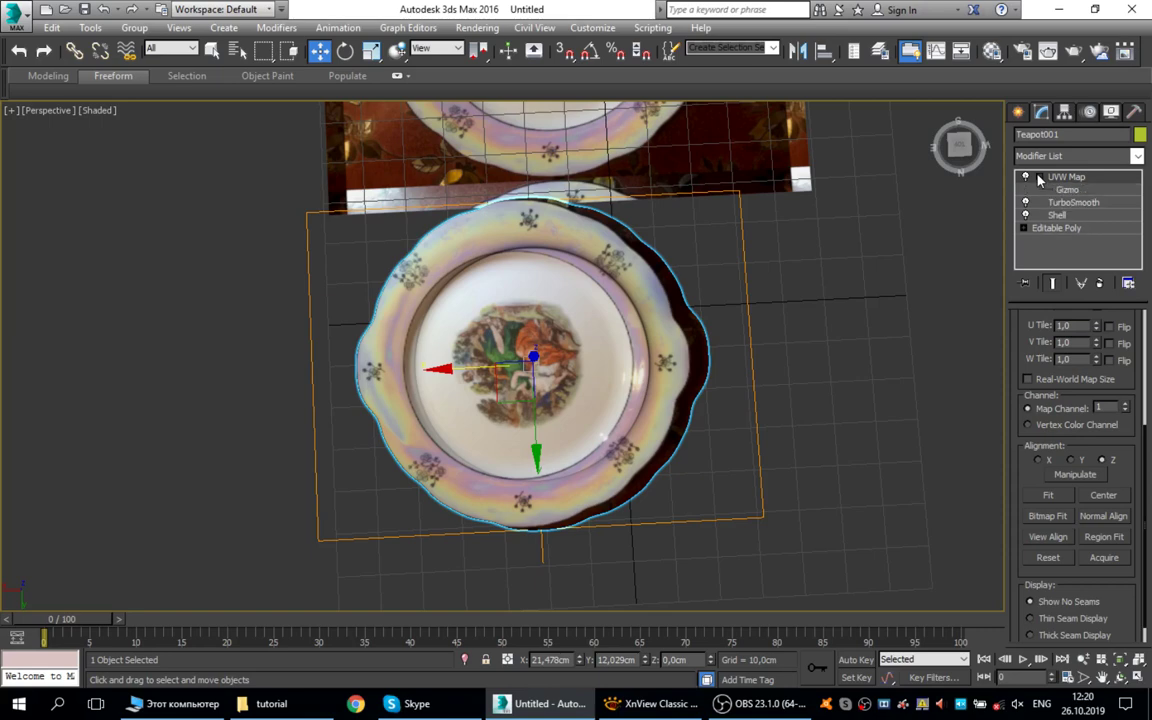
pyautogui.click(1039, 177)
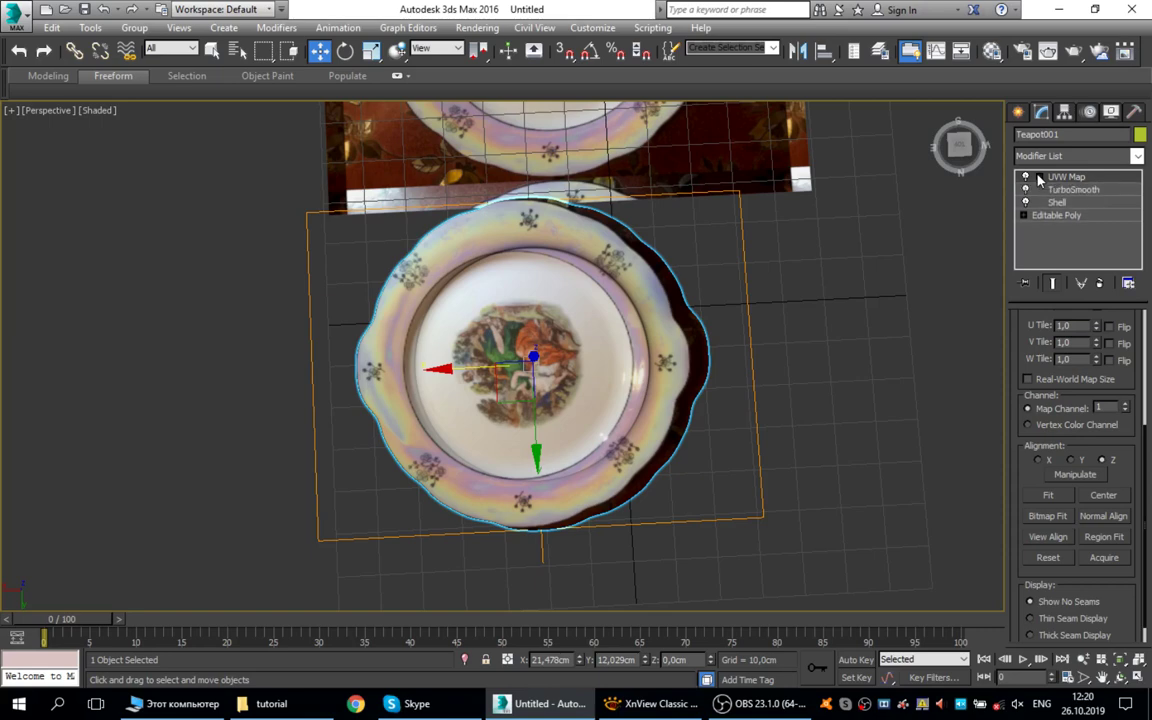
pyautogui.click(1067, 190)
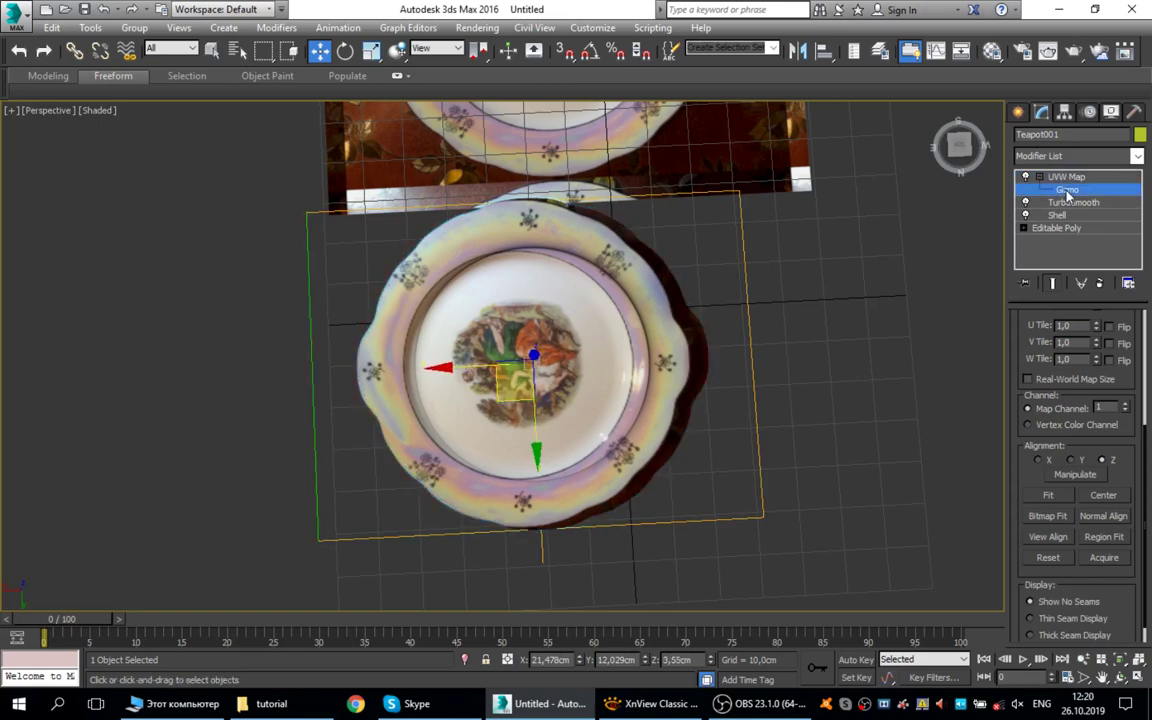
pyautogui.click(1068, 189)
pyautogui.click(1068, 190)
pyautogui.click(1079, 179)
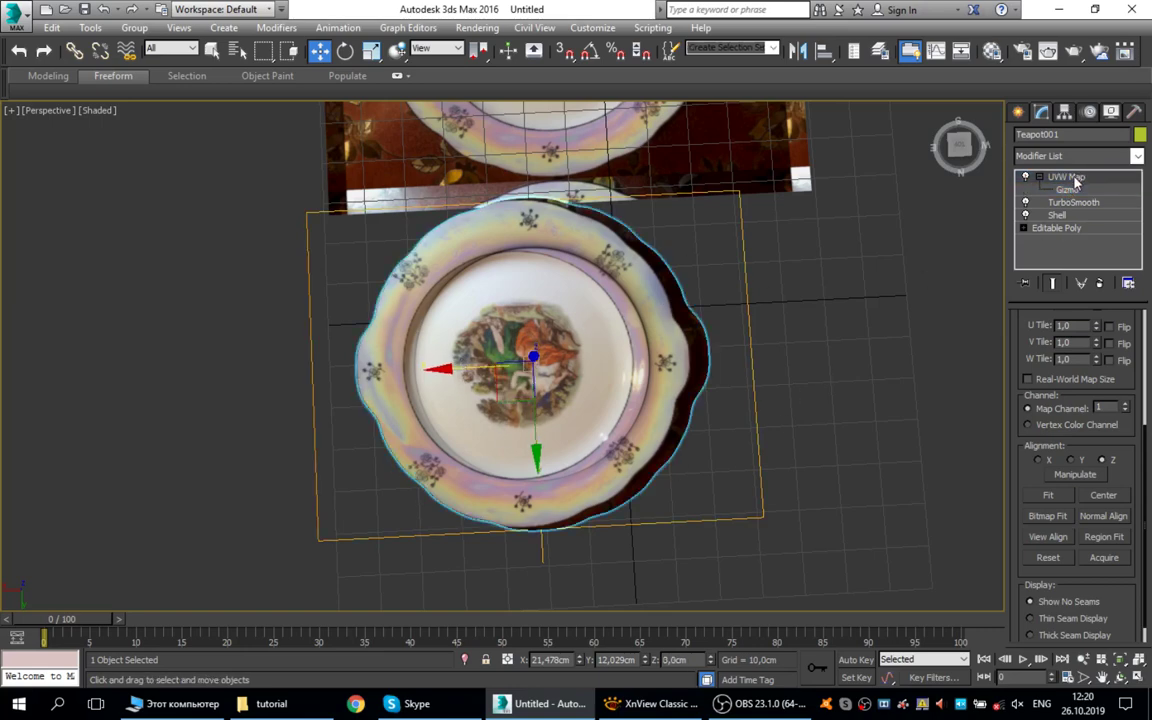
pyautogui.click(1070, 190)
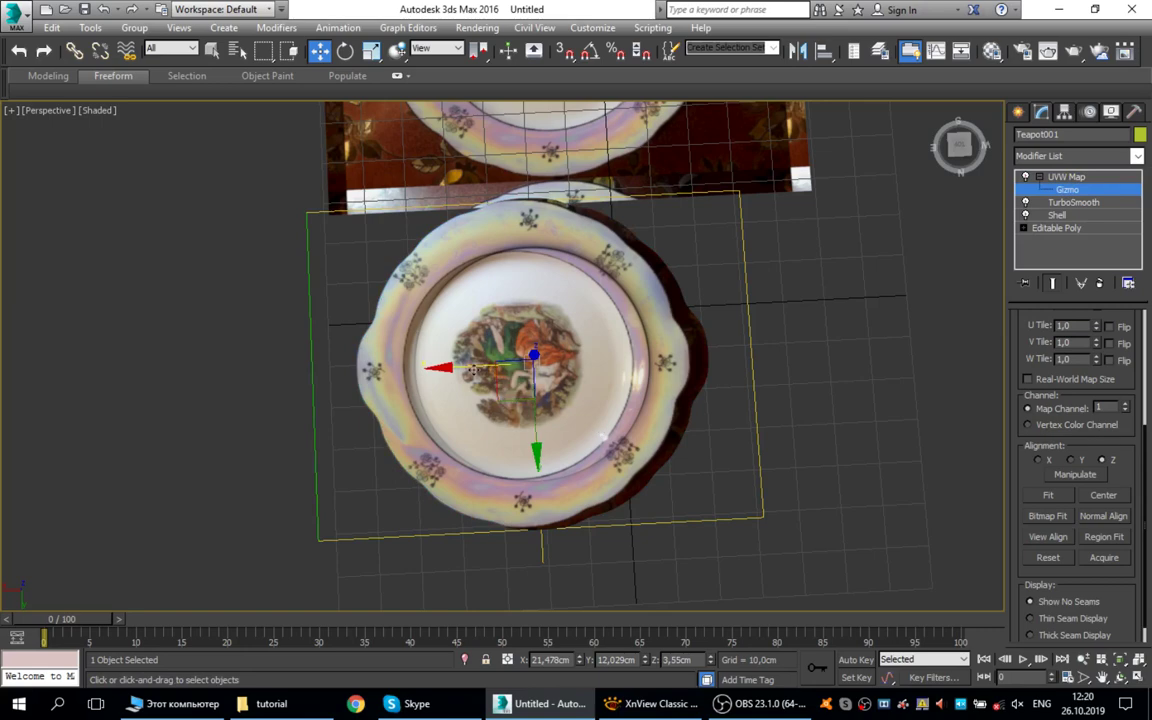
# Move the mapping gizmo to about X 18.5 cm, Y 11.65 cm to centre the photo on the plate
pyautogui.moveTo(468, 367); pyautogui.dragTo(481, 369)
pyautogui.moveTo(544, 450); pyautogui.dragTo(553, 439)
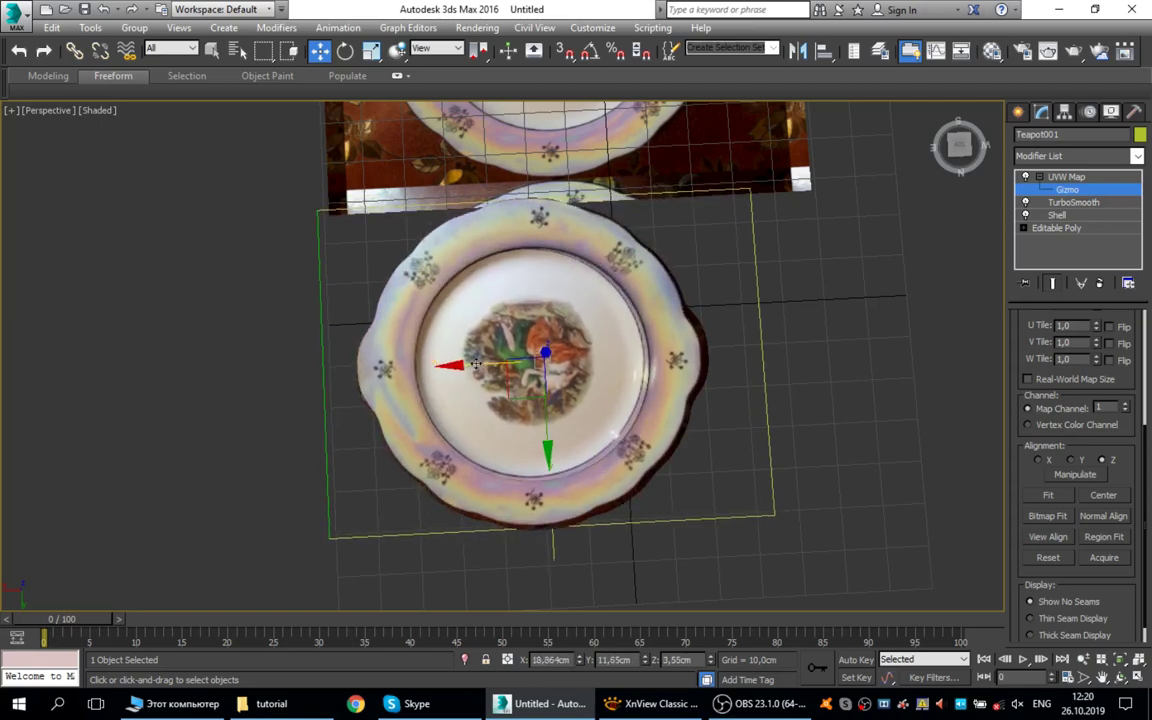
pyautogui.moveTo(482, 366); pyautogui.dragTo(482, 366)
pyautogui.keyDown('alt'); pyautogui.moveTo(559, 419); pyautogui.dragTo(650, 372, button='middle'); pyautogui.keyUp('alt')
pyautogui.scroll(4, 702, 294)
pyautogui.scroll(-6, 703, 295)
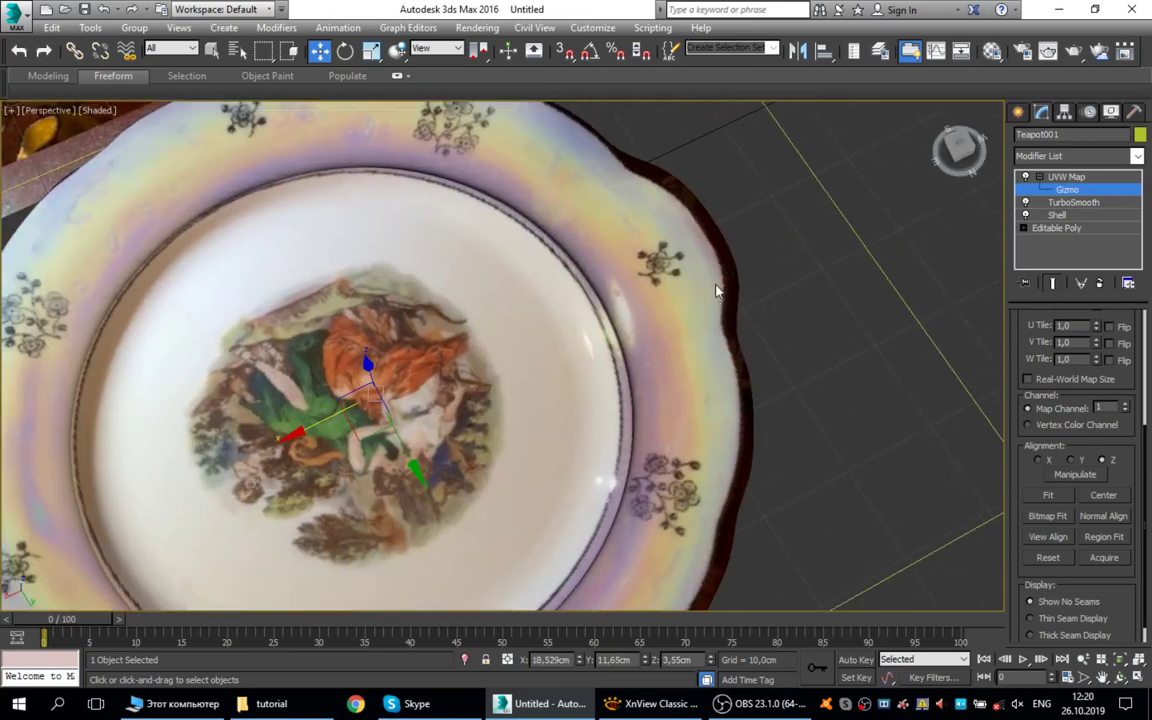
# Scale the UVW Map gizmo up slightly and uniformly so the photo covers the plate's dark rim
pyautogui.click(371, 52)
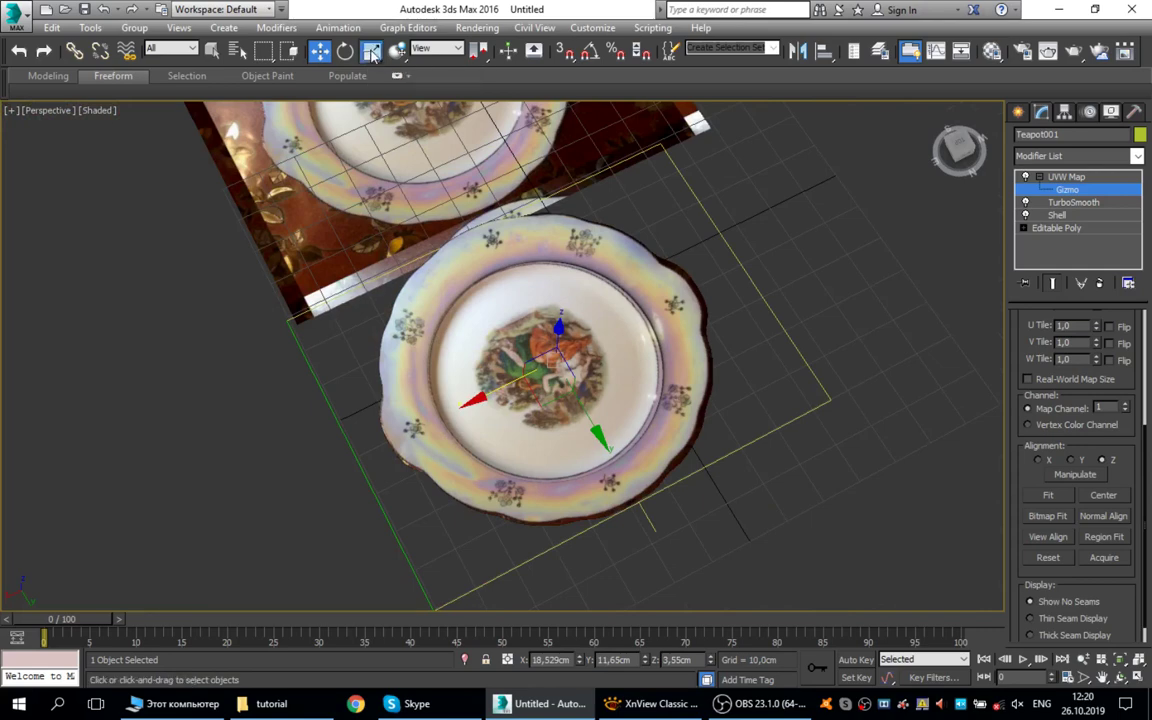
pyautogui.moveTo(779, 383); pyautogui.dragTo(696, 343, button='middle')
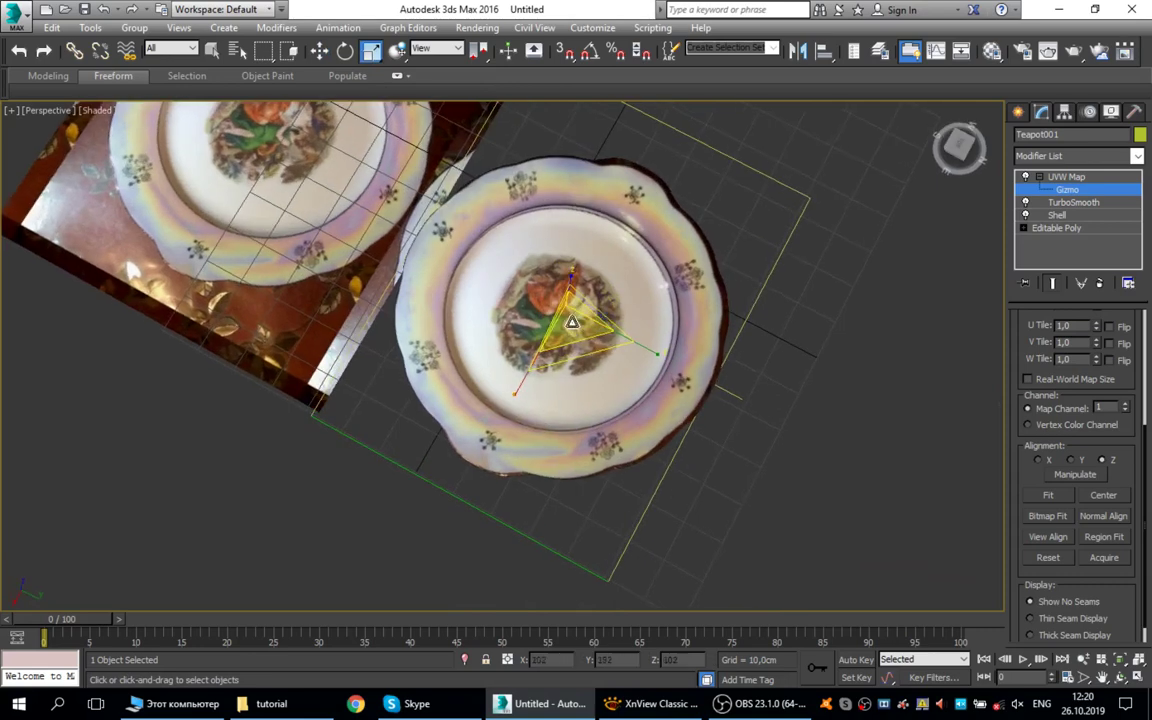
pyautogui.moveTo(518, 293); pyautogui.dragTo(576, 312)
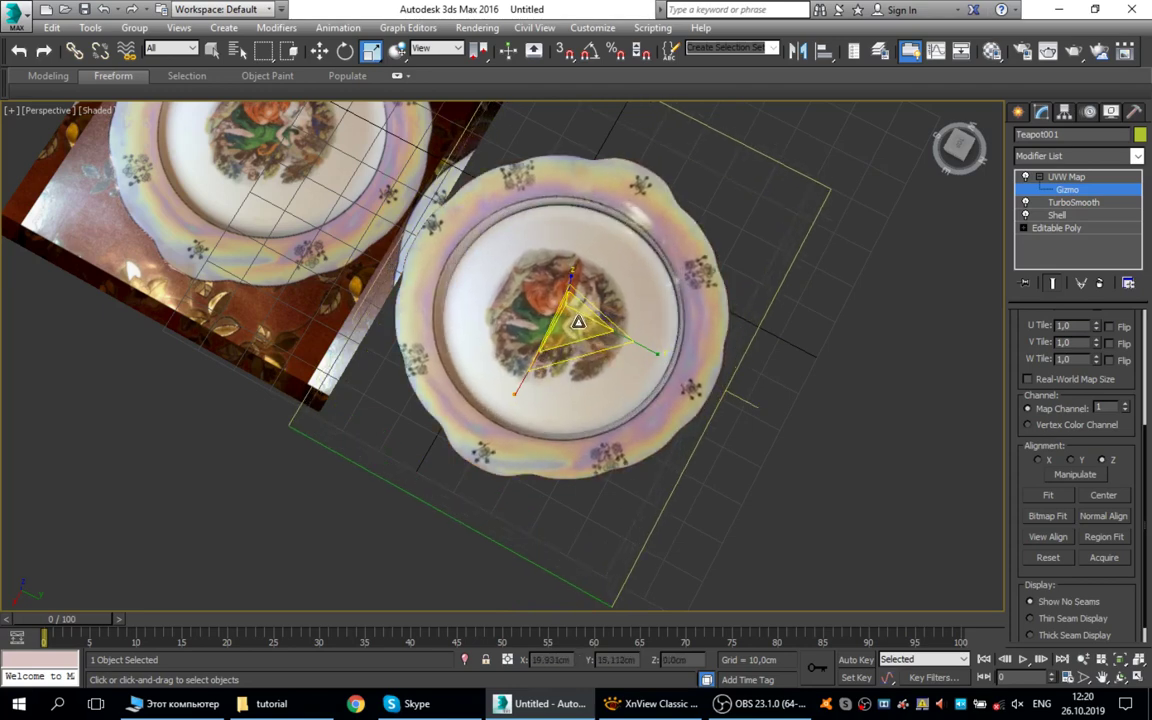
# Reposition the enlarged mapping gizmo at about X 18.45 cm, Y 11.8 cm to align the photo with the rim
pyautogui.press('w')
pyautogui.moveTo(539, 352); pyautogui.dragTo(571, 348)
pyautogui.keyDown('alt'); pyautogui.moveTo(645, 327); pyautogui.dragTo(572, 366, button='middle'); pyautogui.keyUp('alt')
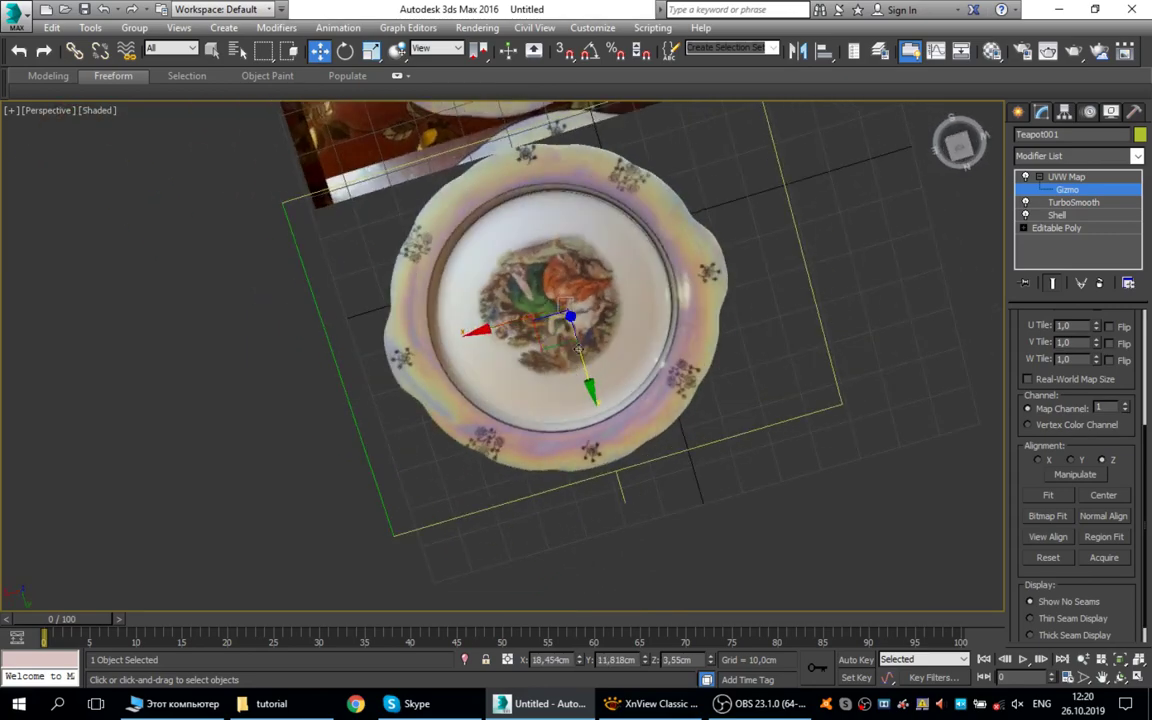
# In a maximized Top view, fine-tune the mapping gizmo's position to about X 17.8 cm, Y 12.15 cm
pyautogui.click(1140, 677)
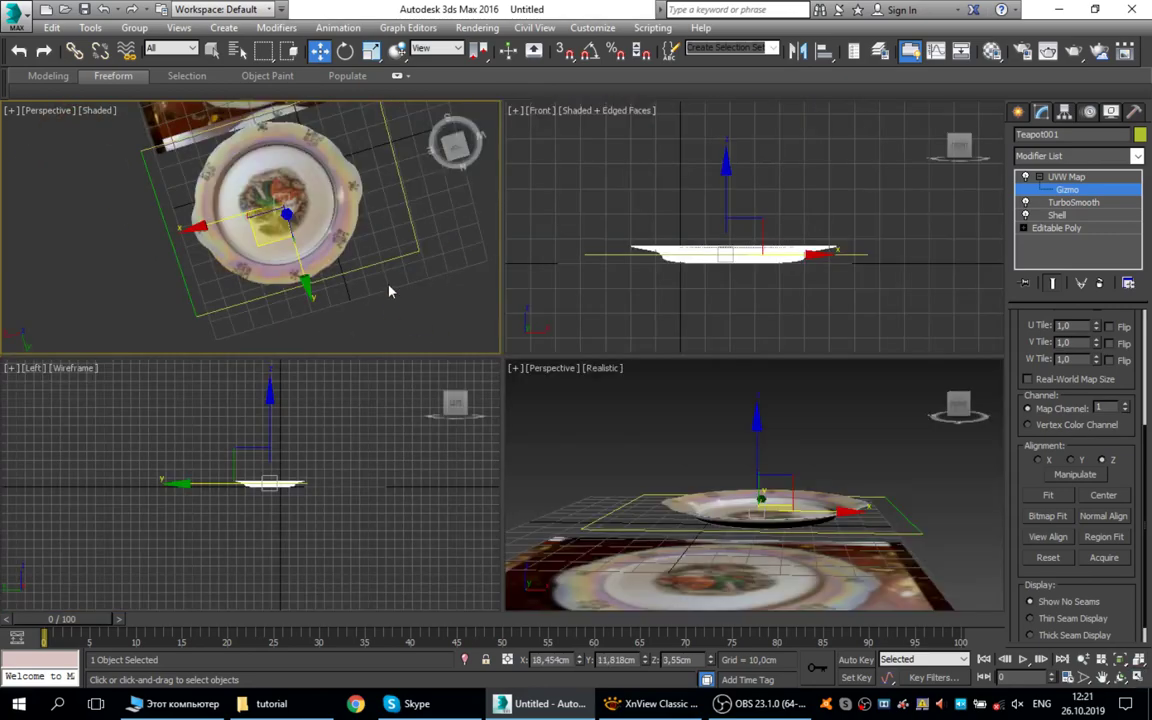
pyautogui.press('t')
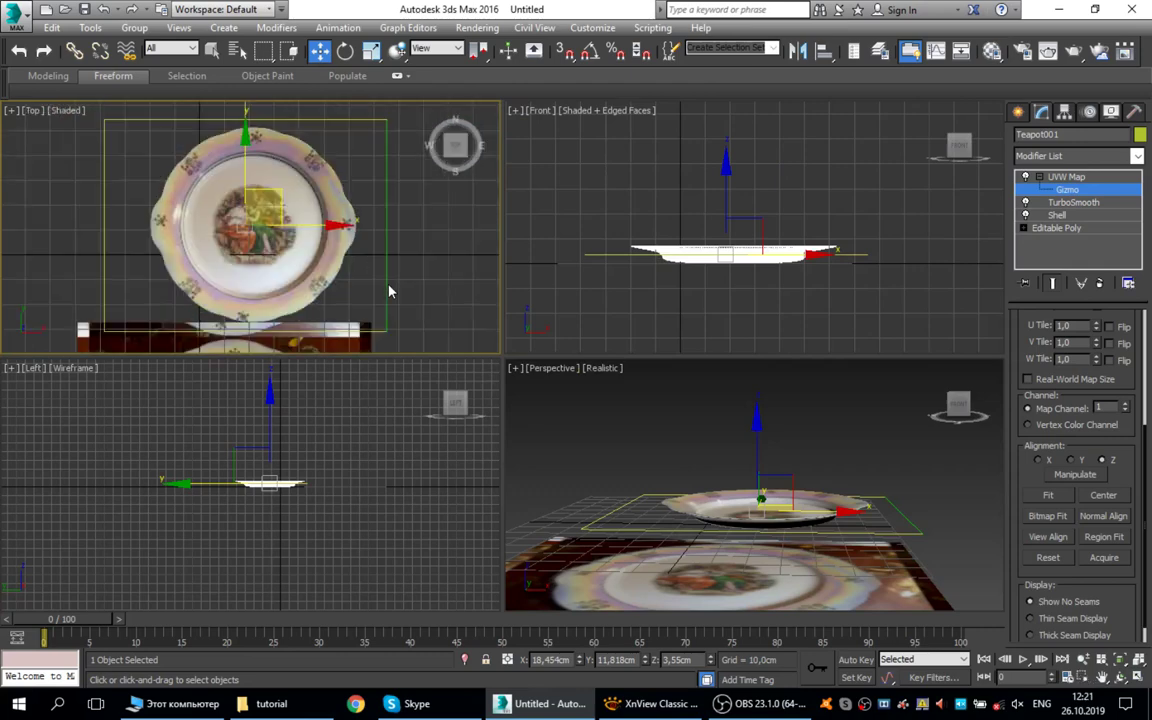
pyautogui.hotkey('alt', 'w')
pyautogui.scroll(3, 480, 328)
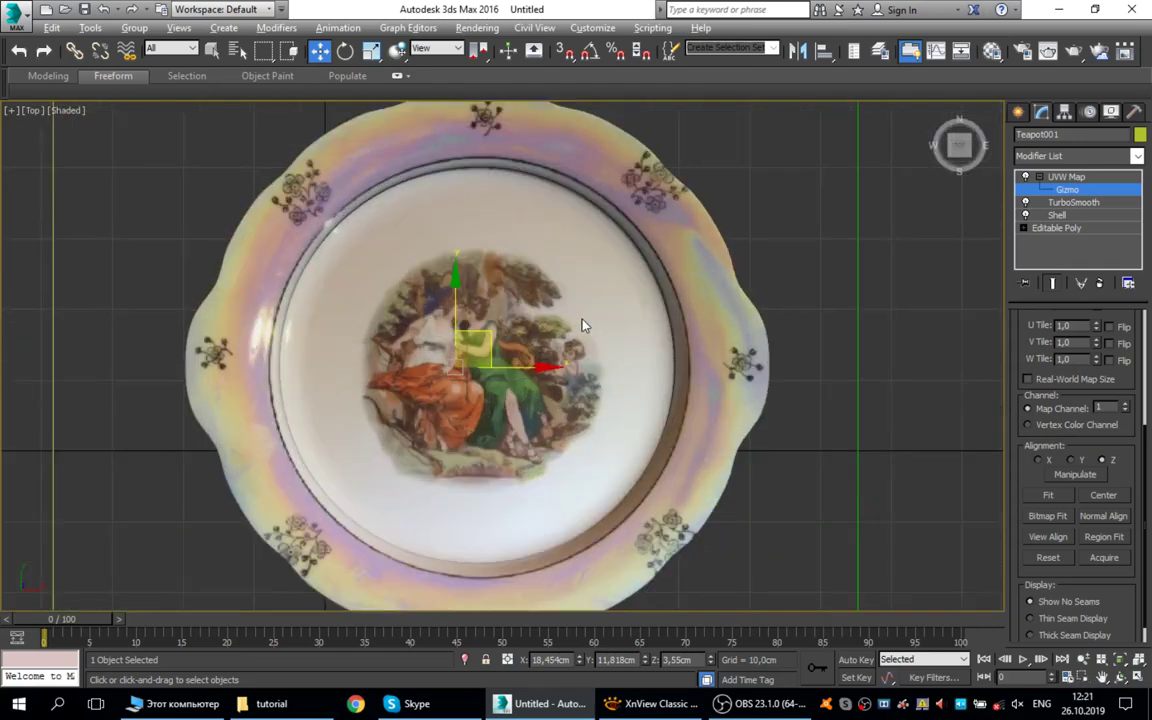
pyautogui.scroll(-1, 580, 290)
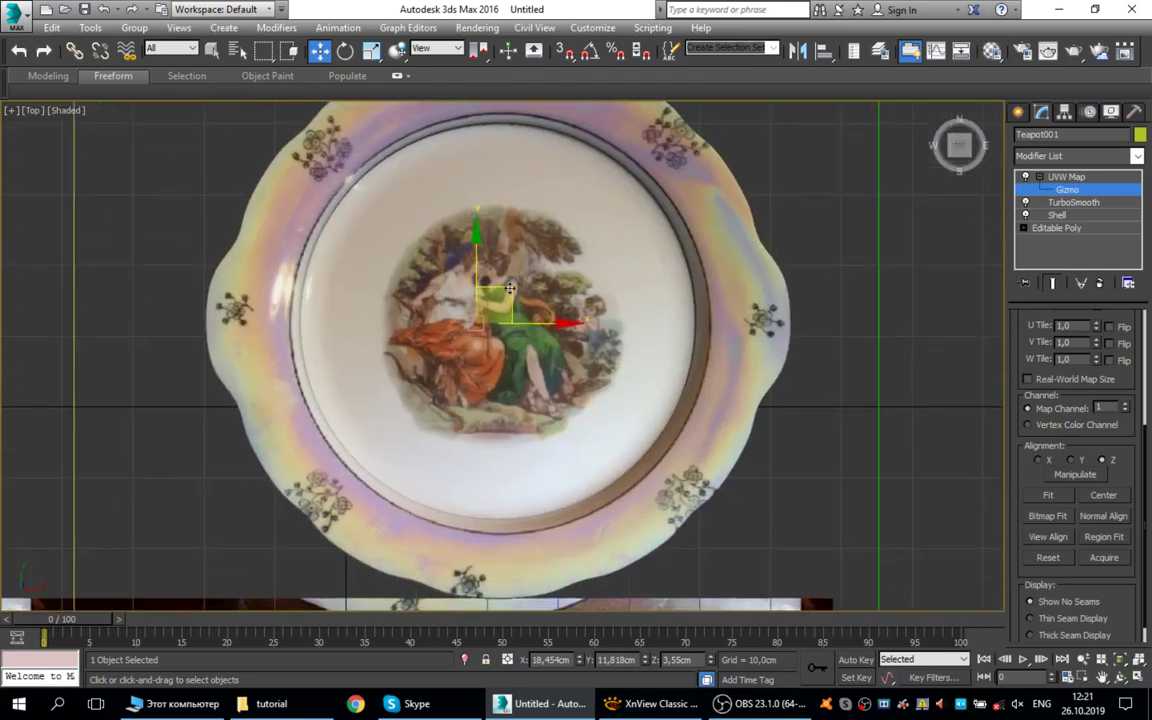
pyautogui.moveTo(510, 288); pyautogui.dragTo(504, 286)
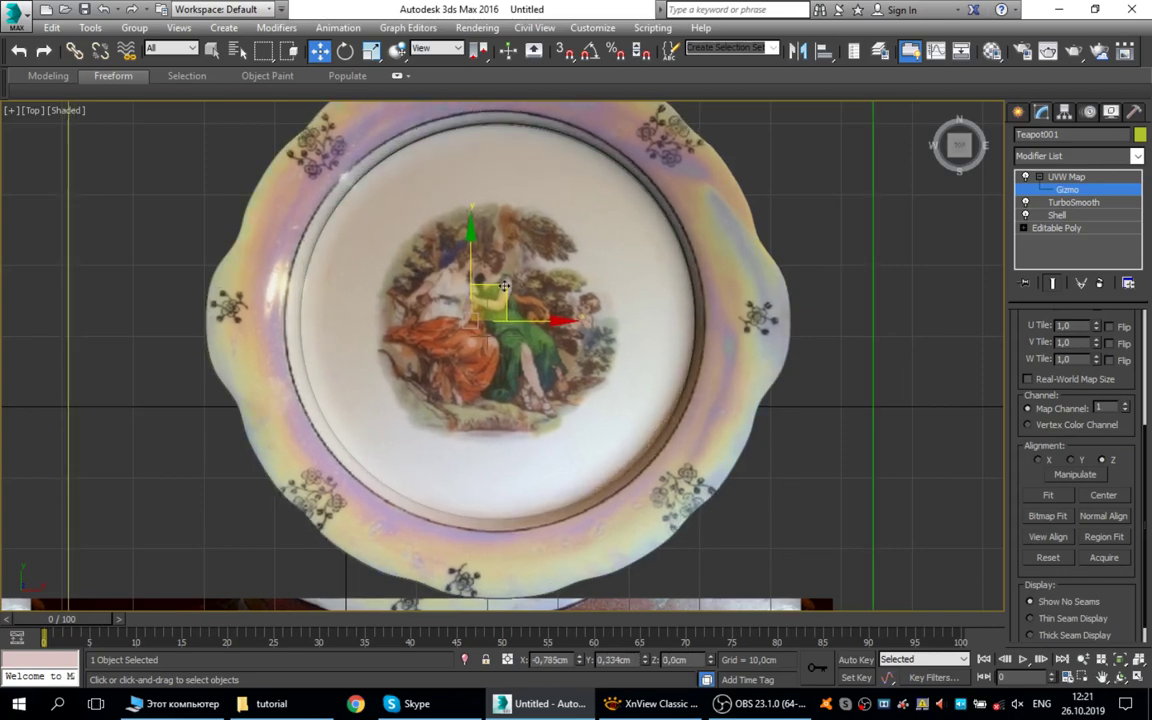
pyautogui.scroll(-4, 550, 322)
pyautogui.scroll(1, 578, 362)
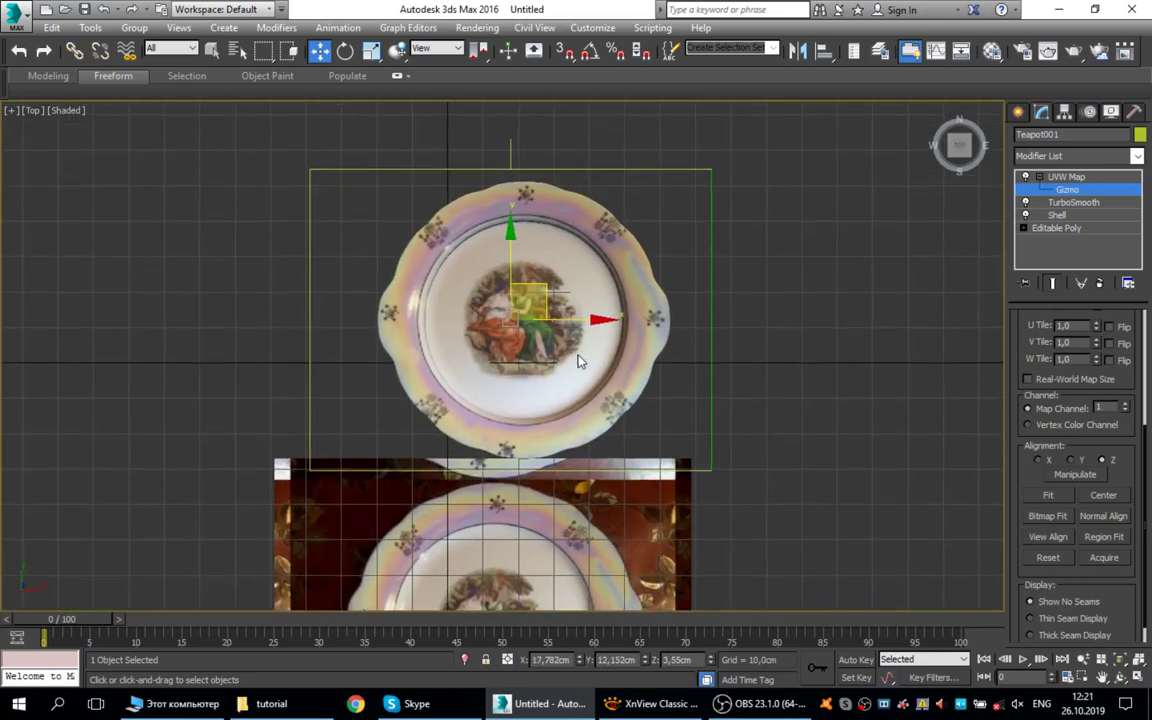
# Inspect the mapped plate from several angles, examine the underside photo 2561188557.jpg in XnView, and close that viewer
pyautogui.keyDown('alt'); pyautogui.moveTo(578, 362); pyautogui.dragTo(499, 150, button='middle'); pyautogui.keyUp('alt')
pyautogui.scroll(5, 499, 226)
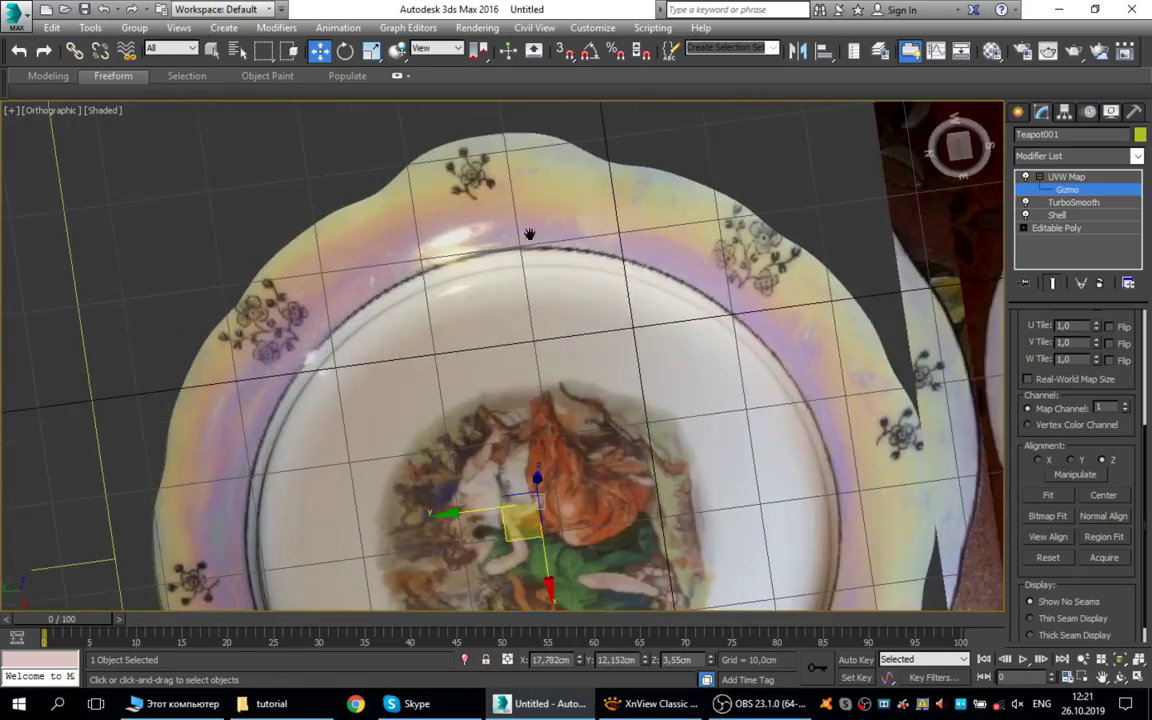
pyautogui.scroll(-2, 467, 243)
pyautogui.moveTo(530, 234); pyautogui.dragTo(614, 258, button='middle')
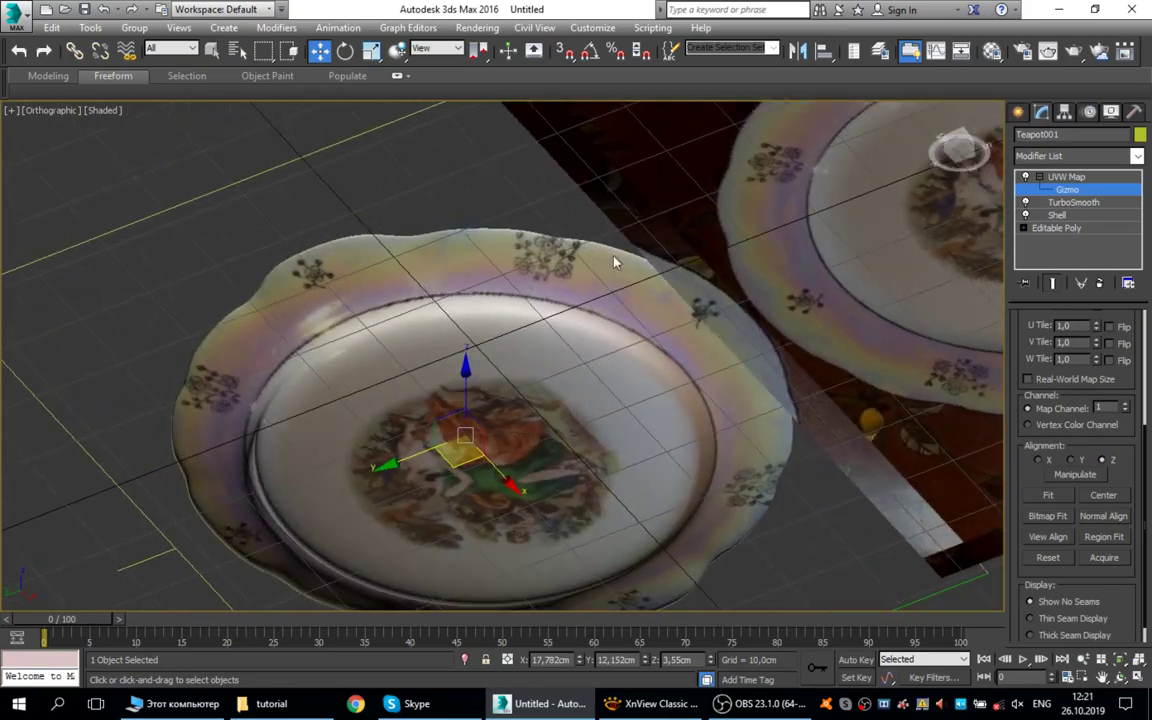
pyautogui.keyDown('alt'); pyautogui.moveTo(532, 215); pyautogui.dragTo(588, 358, button='middle'); pyautogui.keyUp('alt')
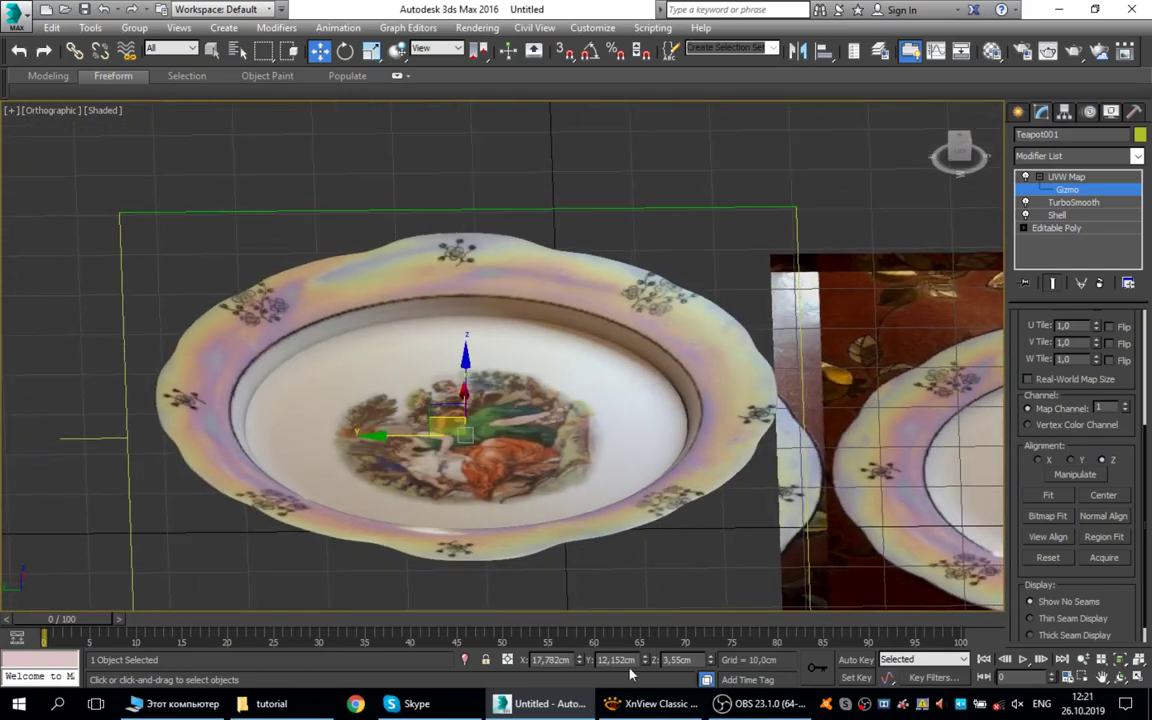
pyautogui.click(612, 703)
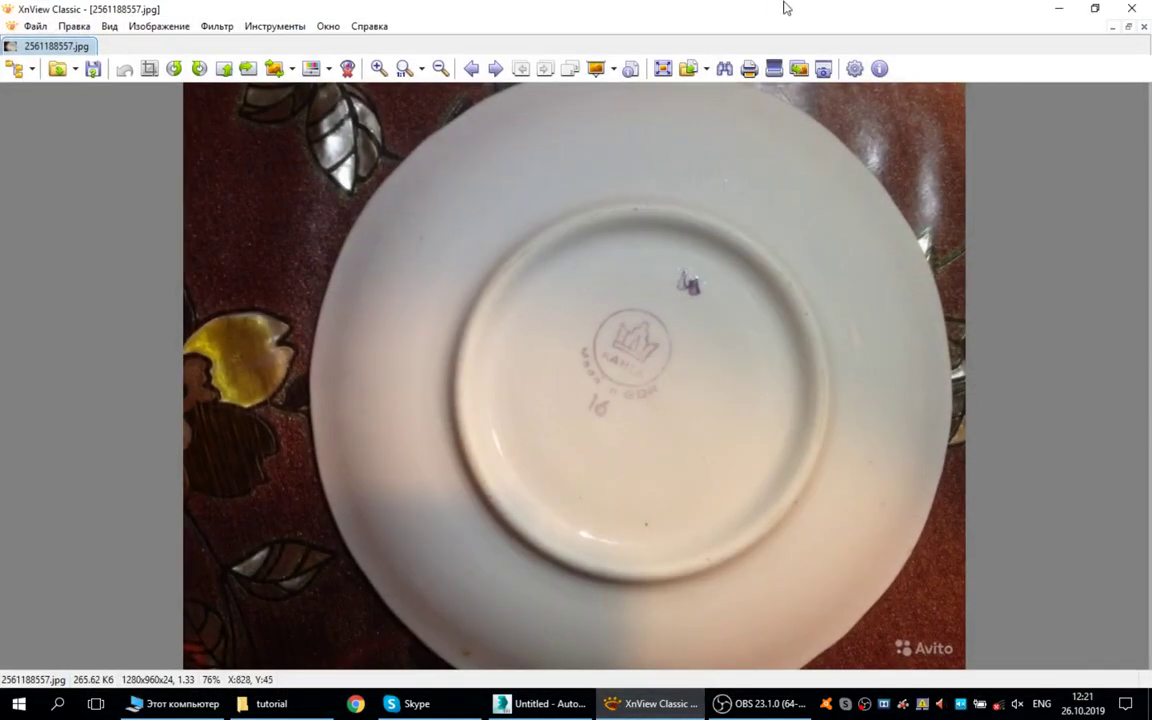
pyautogui.scroll(-2, 622, 374)
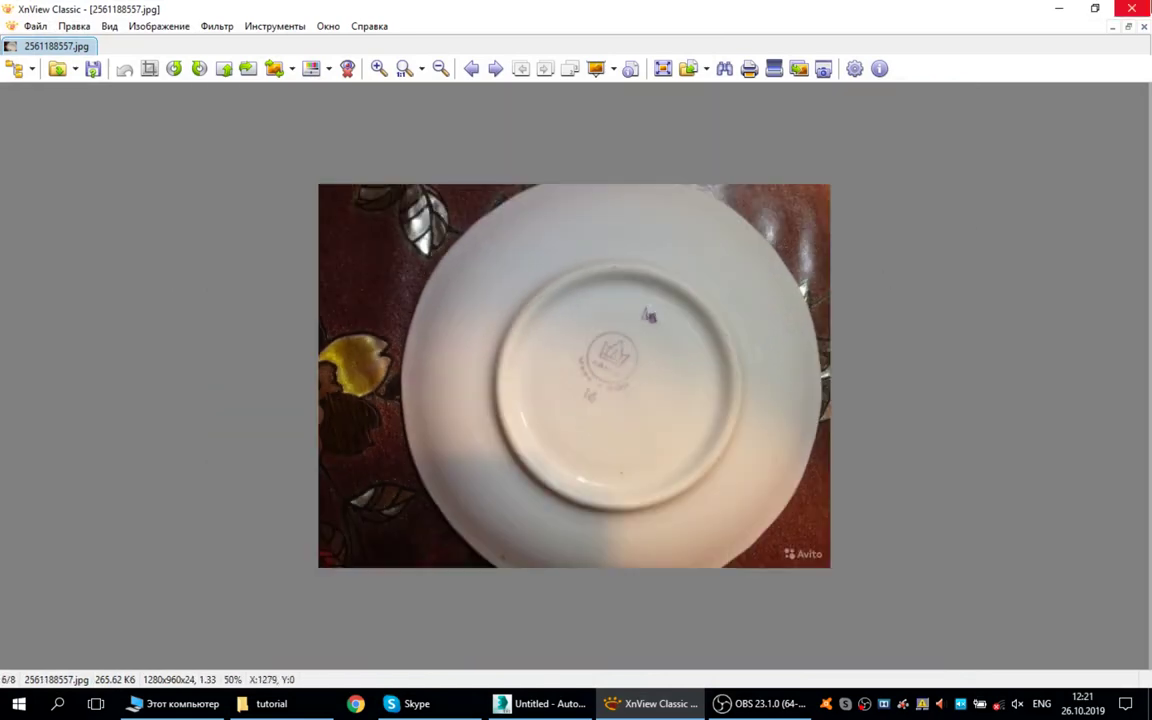
pyautogui.click(1139, 10)
pyautogui.moveTo(499, 321); pyautogui.dragTo(466, 249, button='middle')
pyautogui.keyDown('alt'); pyautogui.moveTo(537, 342); pyautogui.dragTo(748, 275, button='middle'); pyautogui.keyUp('alt')
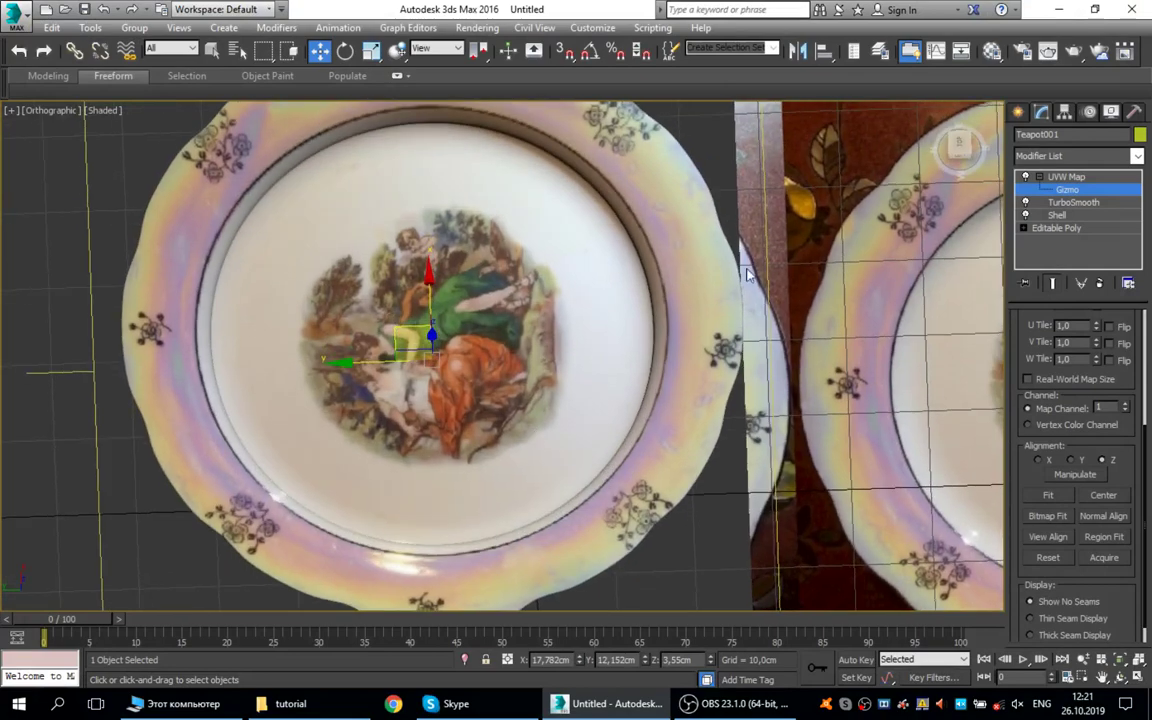
pyautogui.click(992, 53)
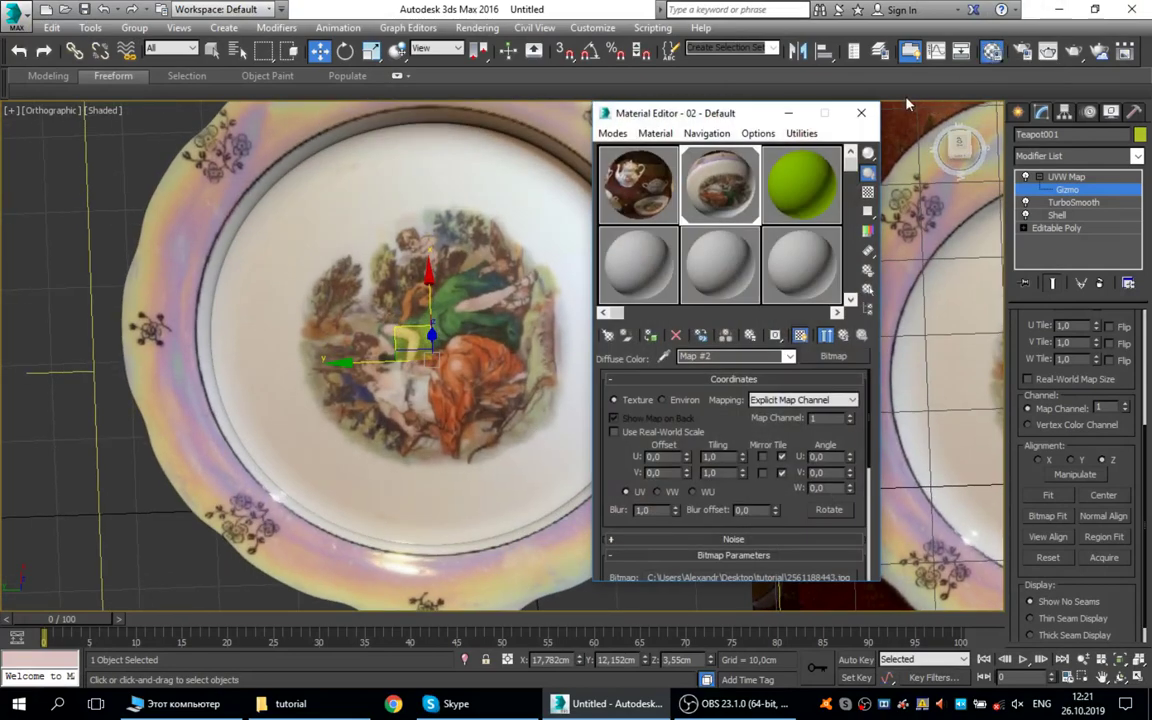
pyautogui.click(646, 264)
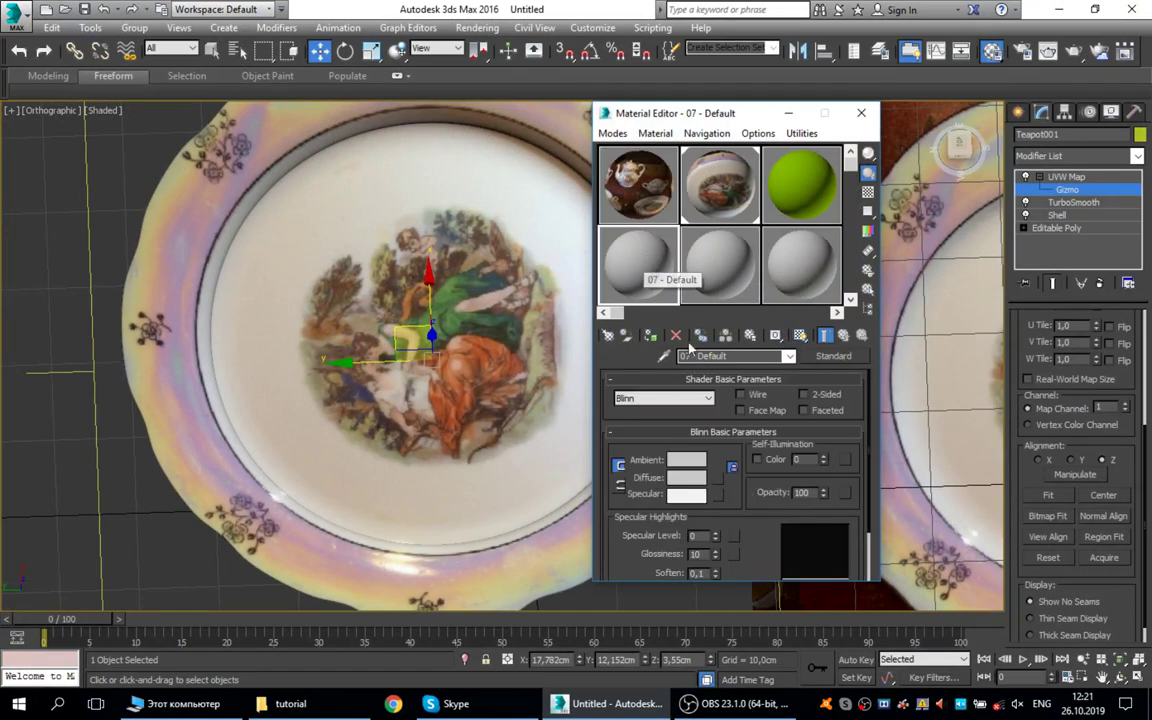
pyautogui.click(718, 480)
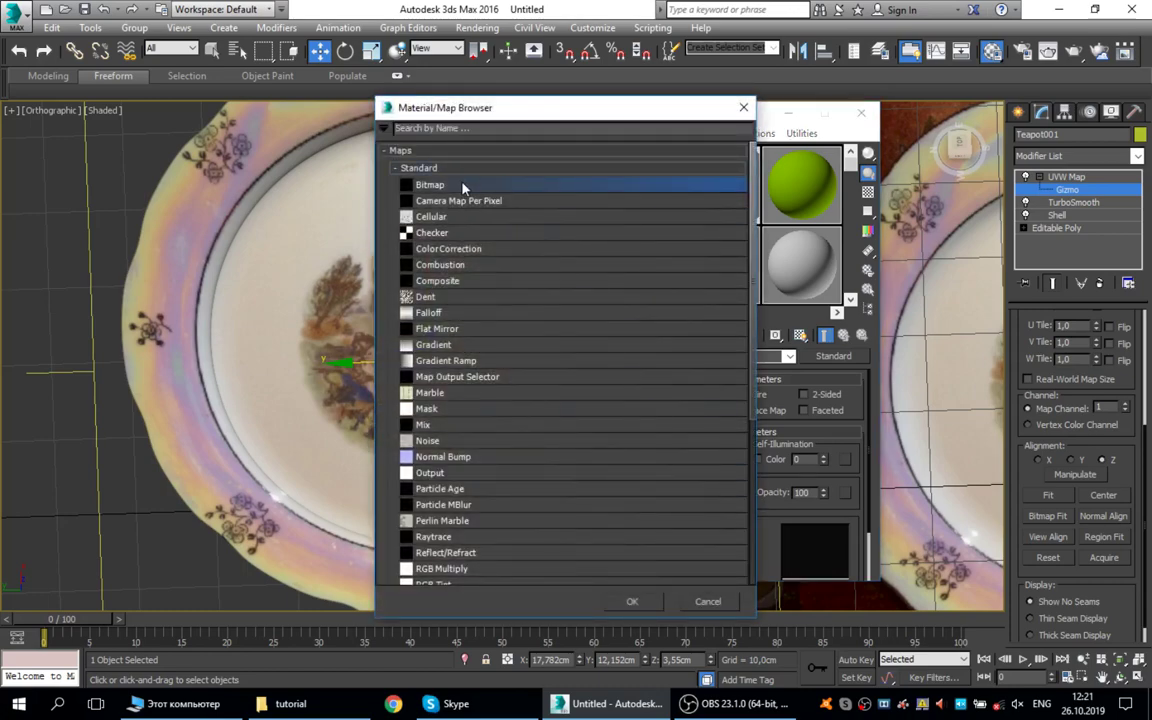
pyautogui.click(632, 601)
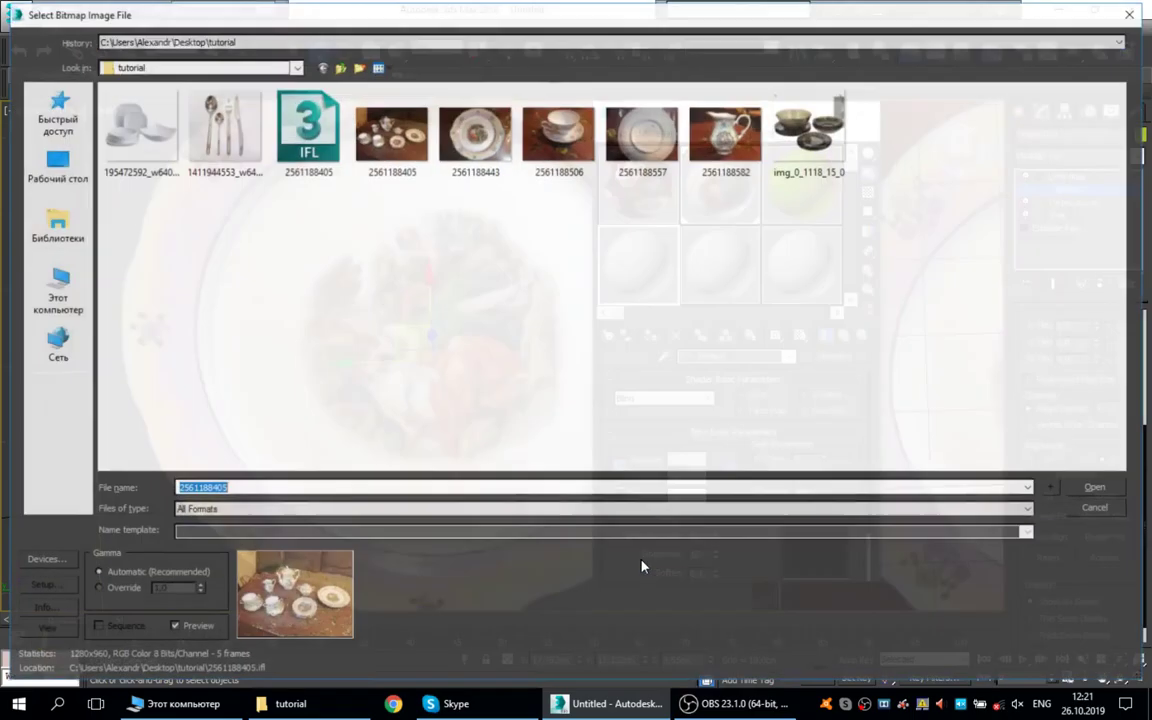
pyautogui.click(646, 149)
pyautogui.click(1097, 487)
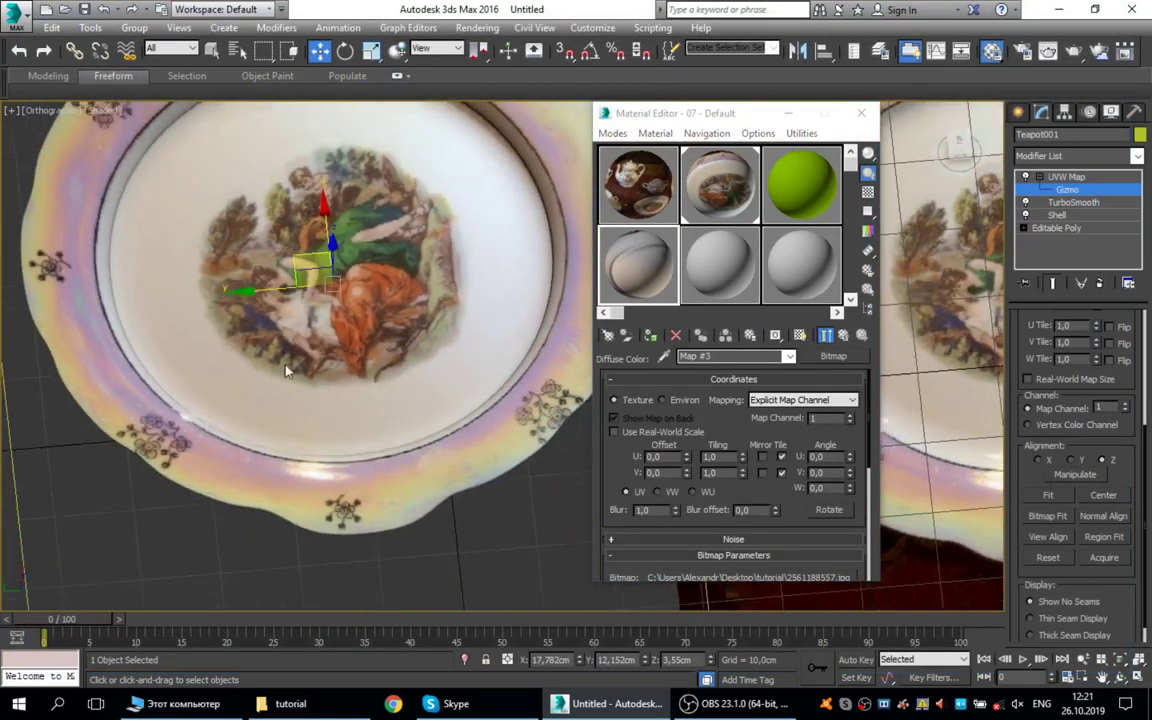
# Assign the 07 - Default material to the plate and show its underside photo in the viewport
pyautogui.keyDown('alt'); pyautogui.moveTo(285, 371); pyautogui.dragTo(305, 275, button='middle'); pyautogui.keyUp('alt')
pyautogui.moveTo(659, 260); pyautogui.dragTo(429, 295)
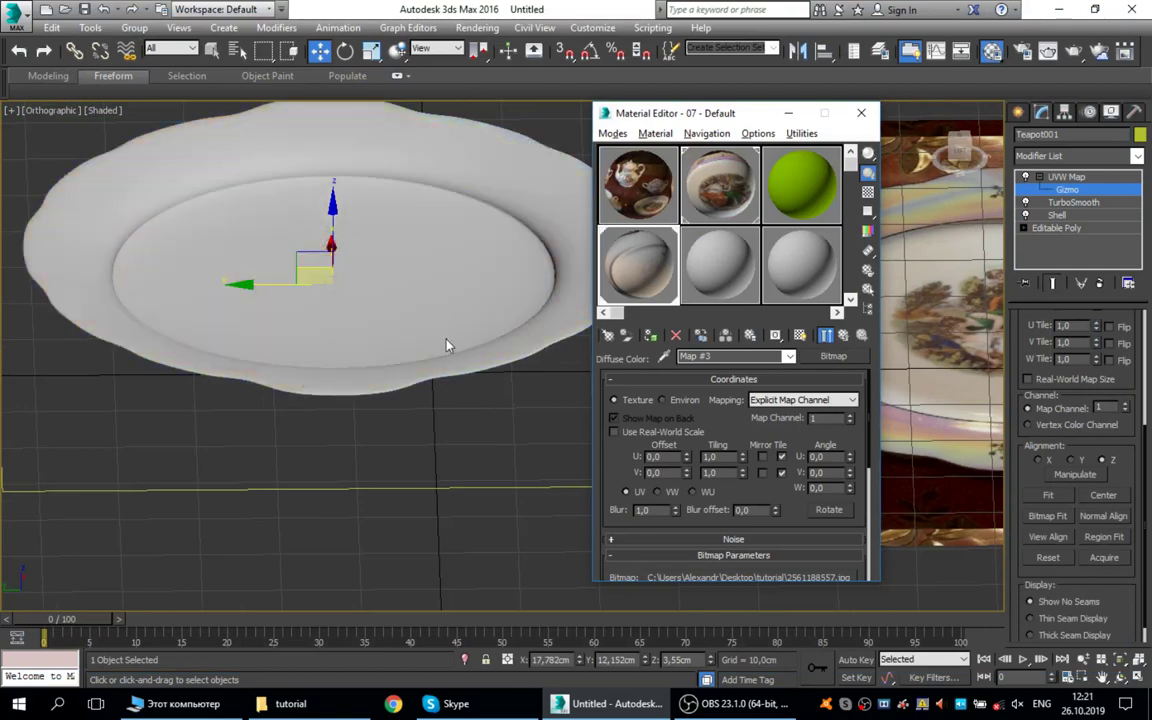
pyautogui.keyDown('alt'); pyautogui.moveTo(447, 345); pyautogui.dragTo(856, 383, button='middle'); pyautogui.keyUp('alt')
pyautogui.keyDown('alt'); pyautogui.moveTo(800, 342); pyautogui.dragTo(337, 352, button='middle'); pyautogui.keyUp('alt')
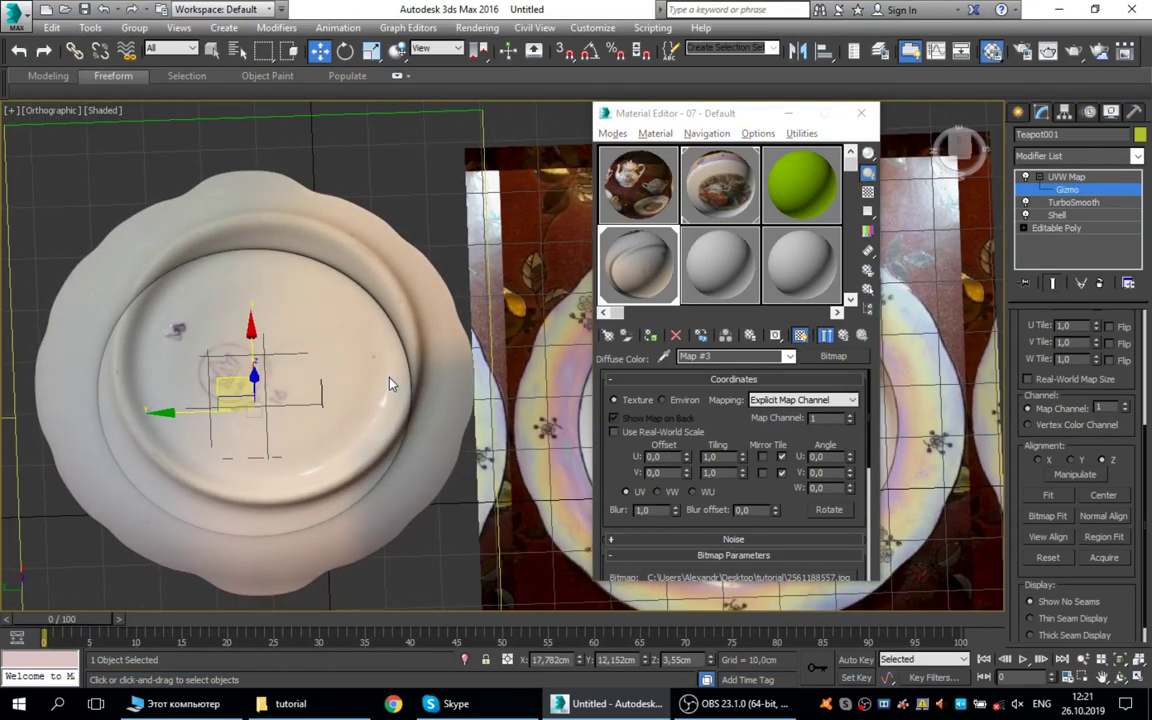
pyautogui.moveTo(390, 383)
pyautogui.keyDown('alt'); pyautogui.mouseDown(button='middle')
pyautogui.moveTo(386, 365)
pyautogui.moveTo(378, 375)
pyautogui.moveTo(410, 372)
pyautogui.mouseUp(button='middle'); pyautogui.keyUp('alt')
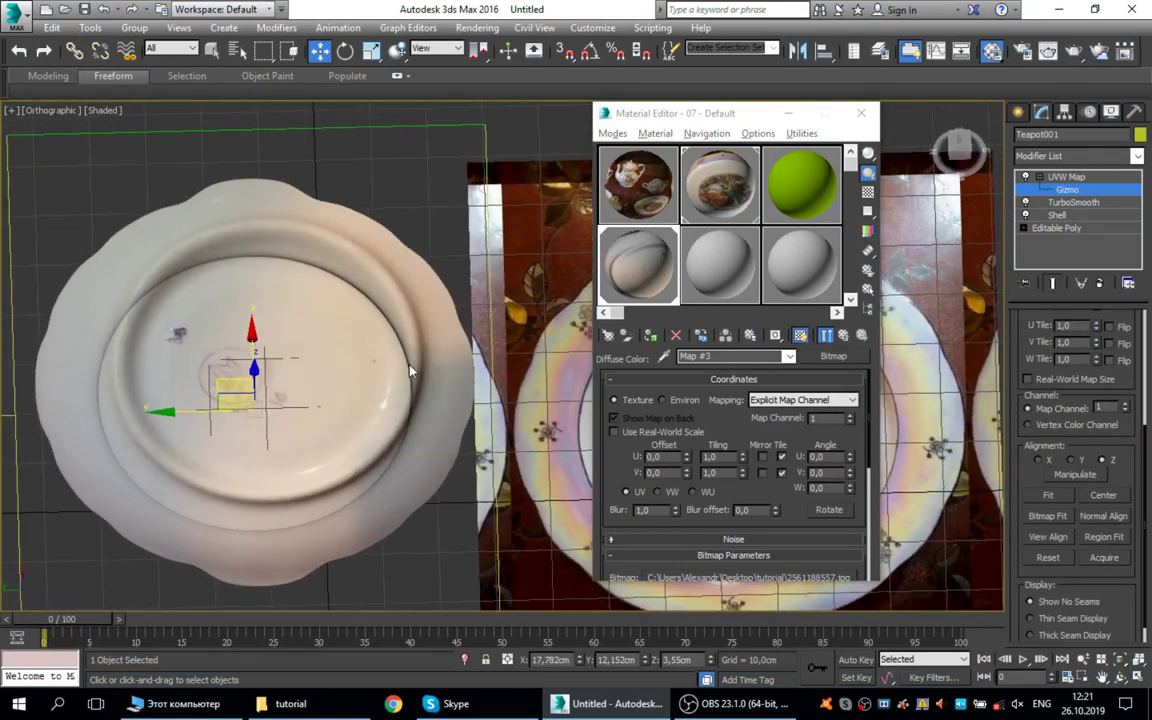
# Clear the bitmap from the diffuse colour of the 07 - Default material
pyautogui.click(760, 303)
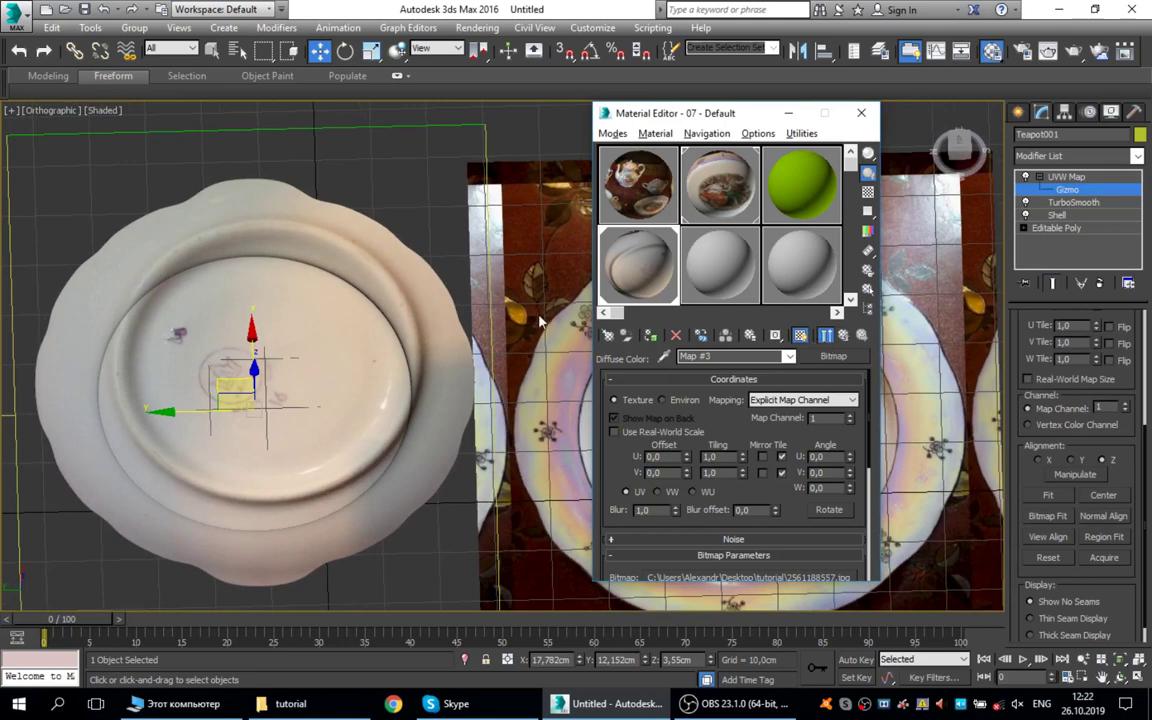
pyautogui.click(708, 264)
pyautogui.click(642, 290)
pyautogui.click(845, 336)
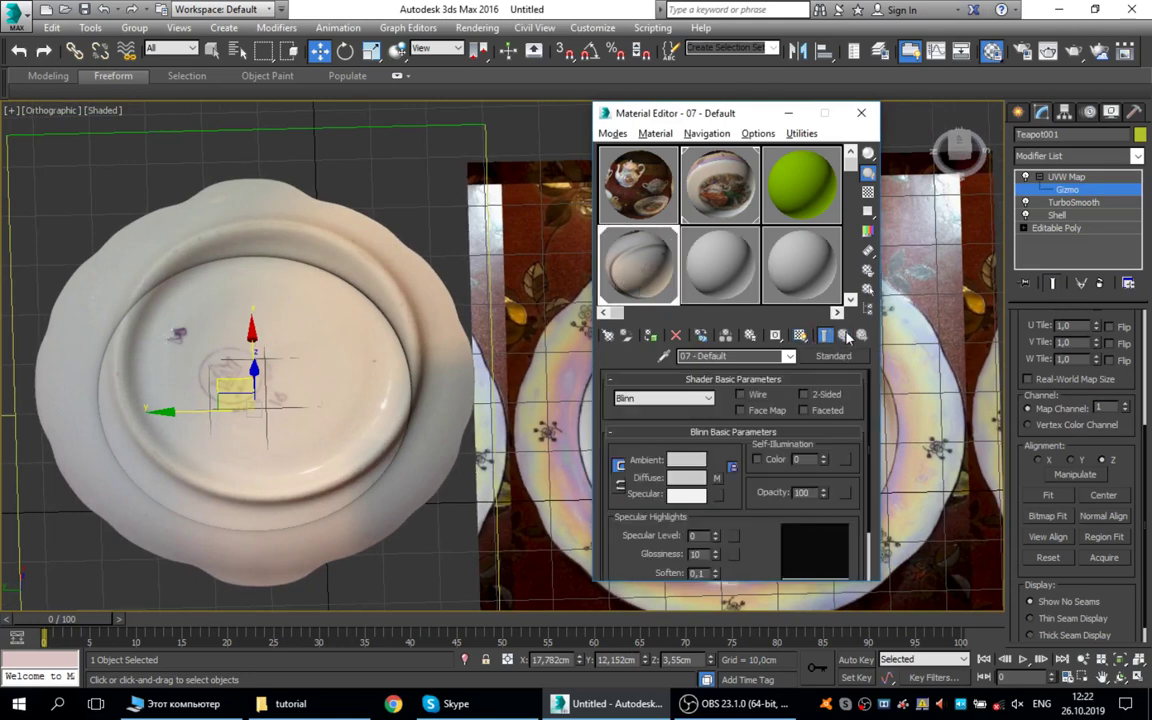
pyautogui.rightClick(720, 480)
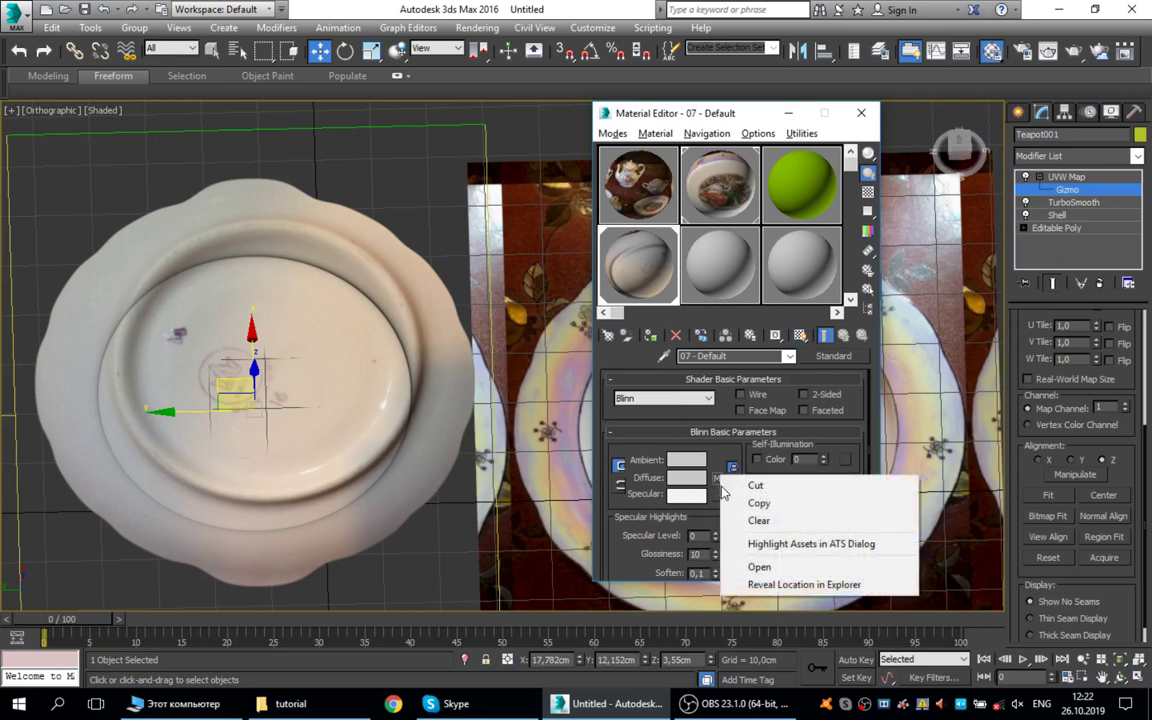
pyautogui.click(760, 521)
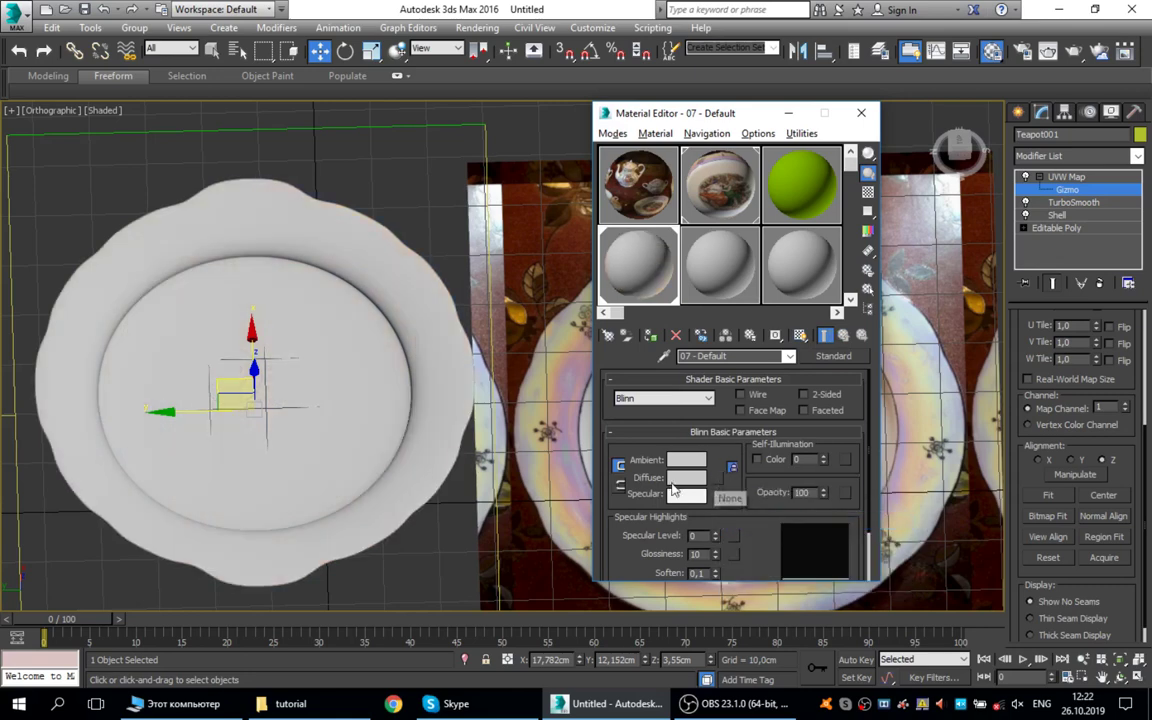
pyautogui.click(716, 479)
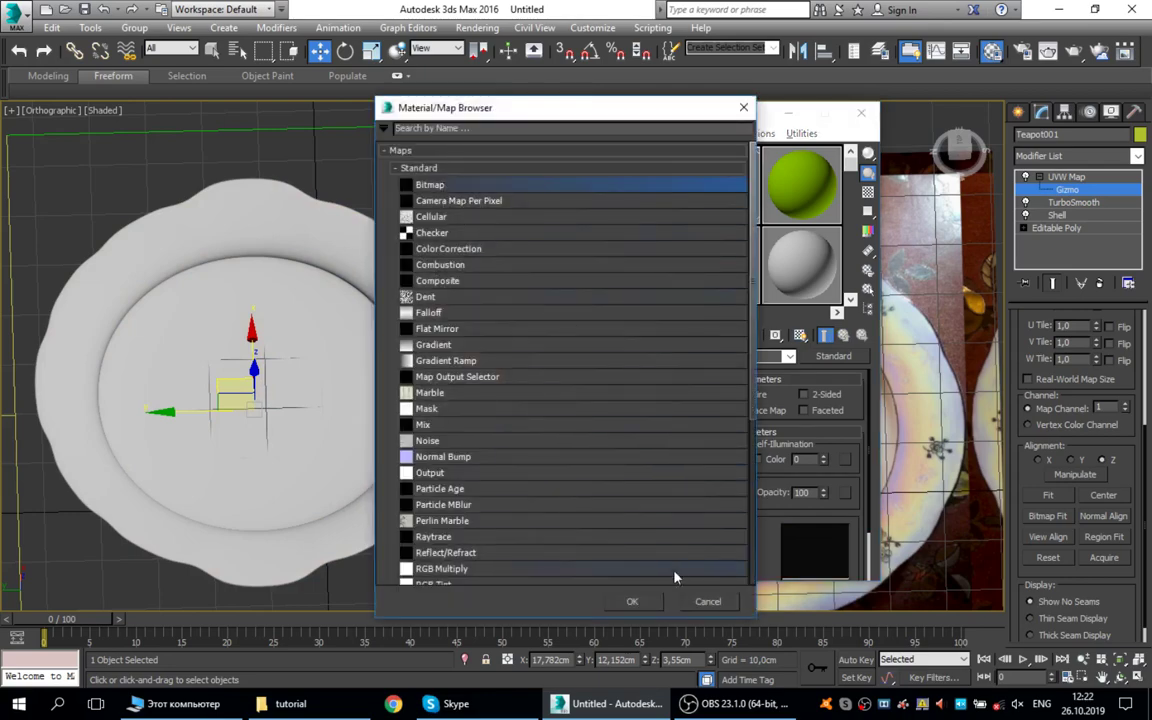
pyautogui.click(633, 602)
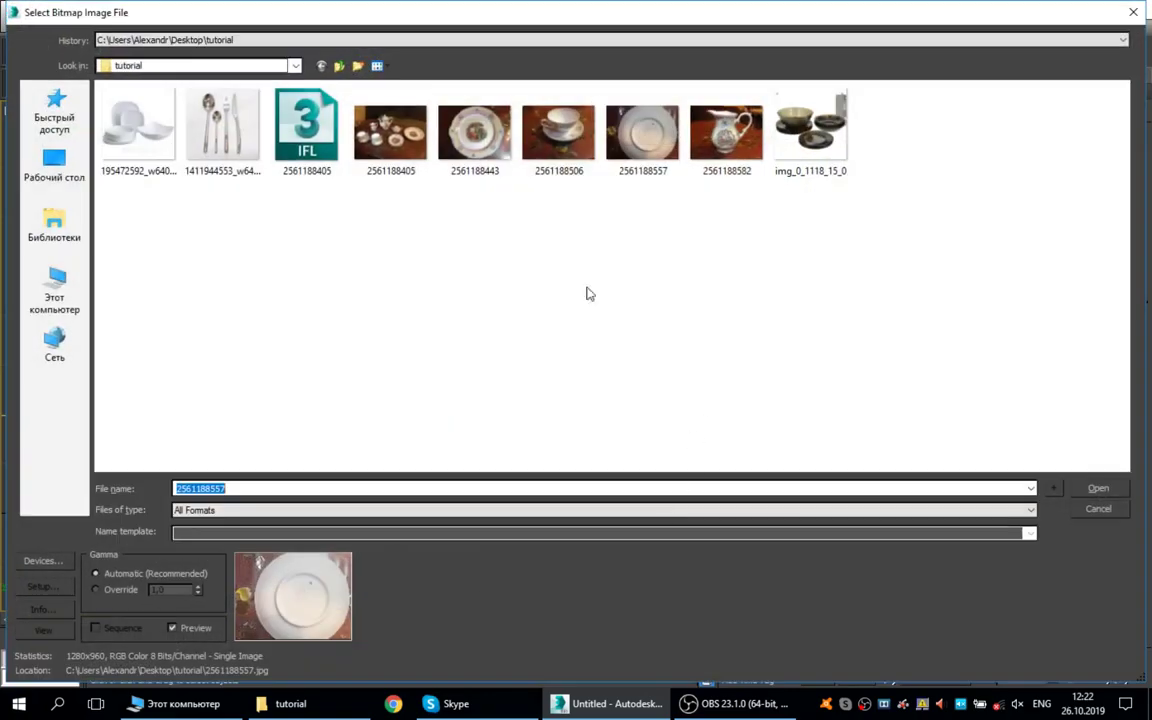
pyautogui.click(667, 140)
pyautogui.click(1098, 489)
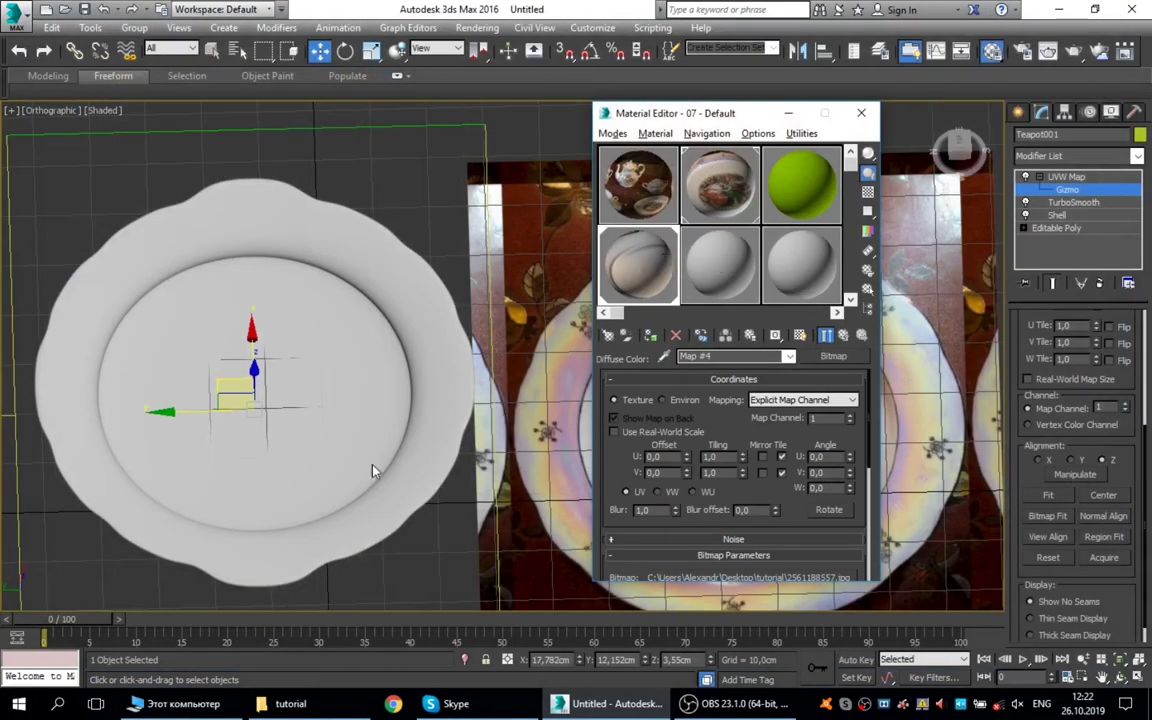
pyautogui.moveTo(414, 482); pyautogui.dragTo(456, 417, button='middle')
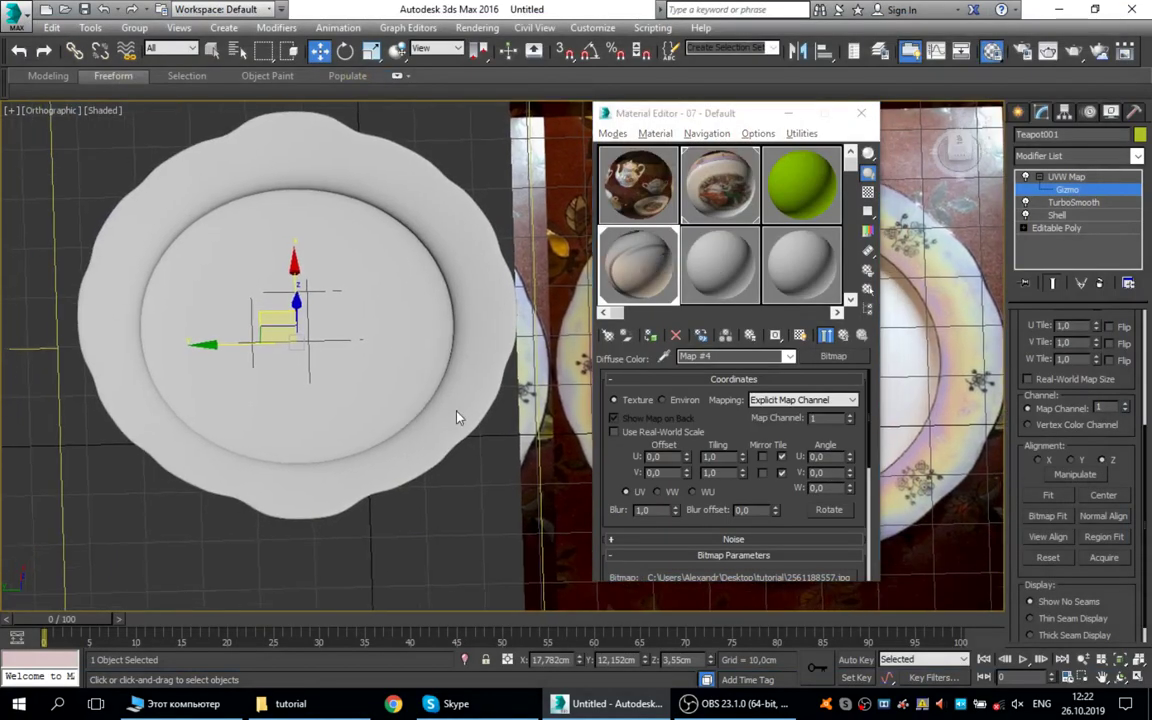
pyautogui.click(800, 336)
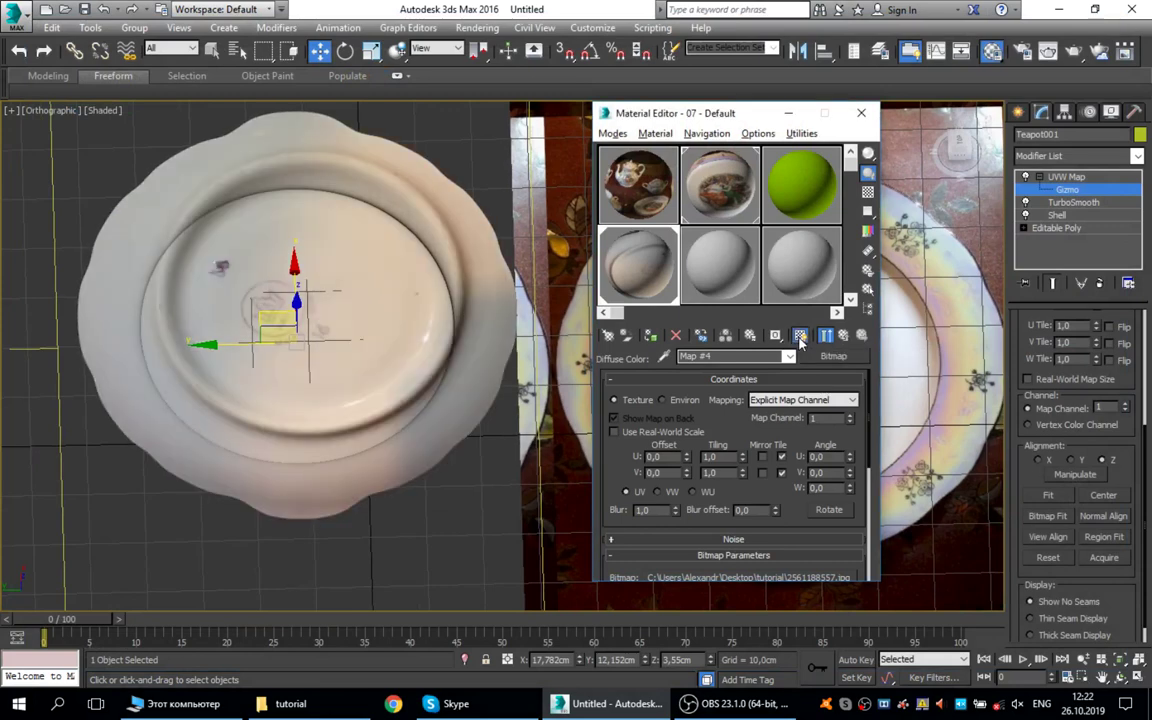
# Put the decorated front-photo material back on the plate and close the Material Editor
pyautogui.keyDown('alt'); pyautogui.moveTo(397, 380); pyautogui.dragTo(297, 297, button='middle'); pyautogui.keyUp('alt')
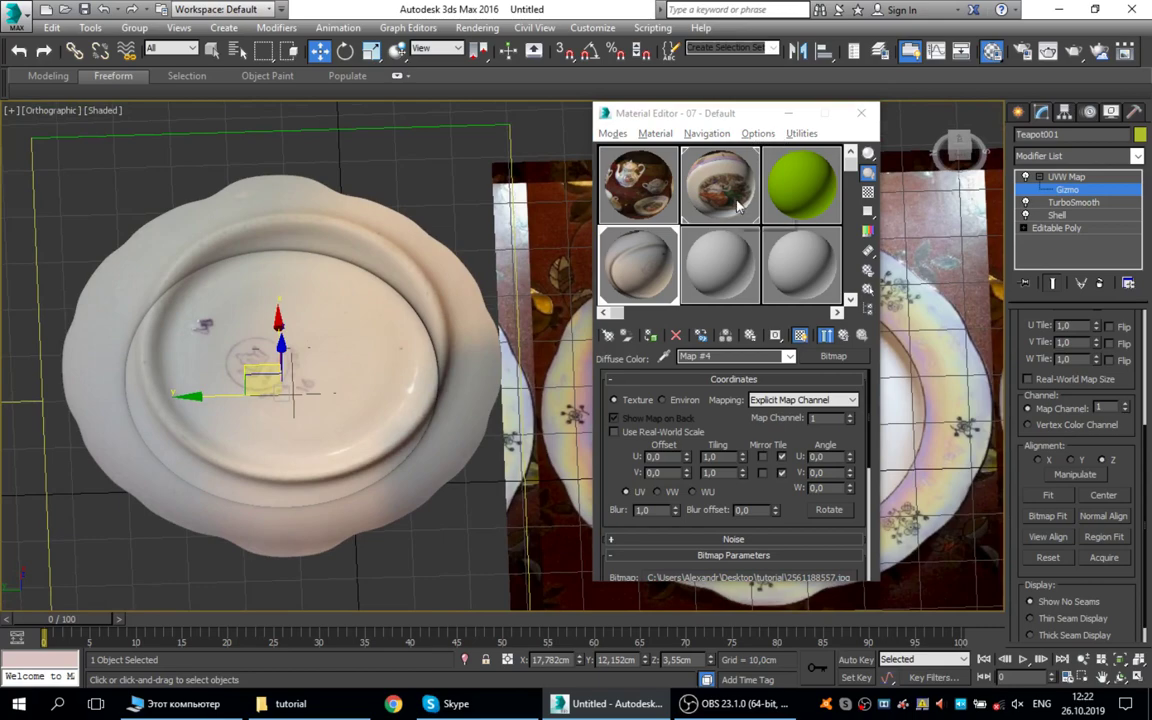
pyautogui.moveTo(399, 350)
pyautogui.keyDown('alt'); pyautogui.mouseDown(button='middle')
pyautogui.moveTo(362, 325)
pyautogui.moveTo(360, 286)
pyautogui.moveTo(341, 405)
pyautogui.moveTo(418, 358)
pyautogui.mouseUp(button='middle'); pyautogui.keyUp('alt')
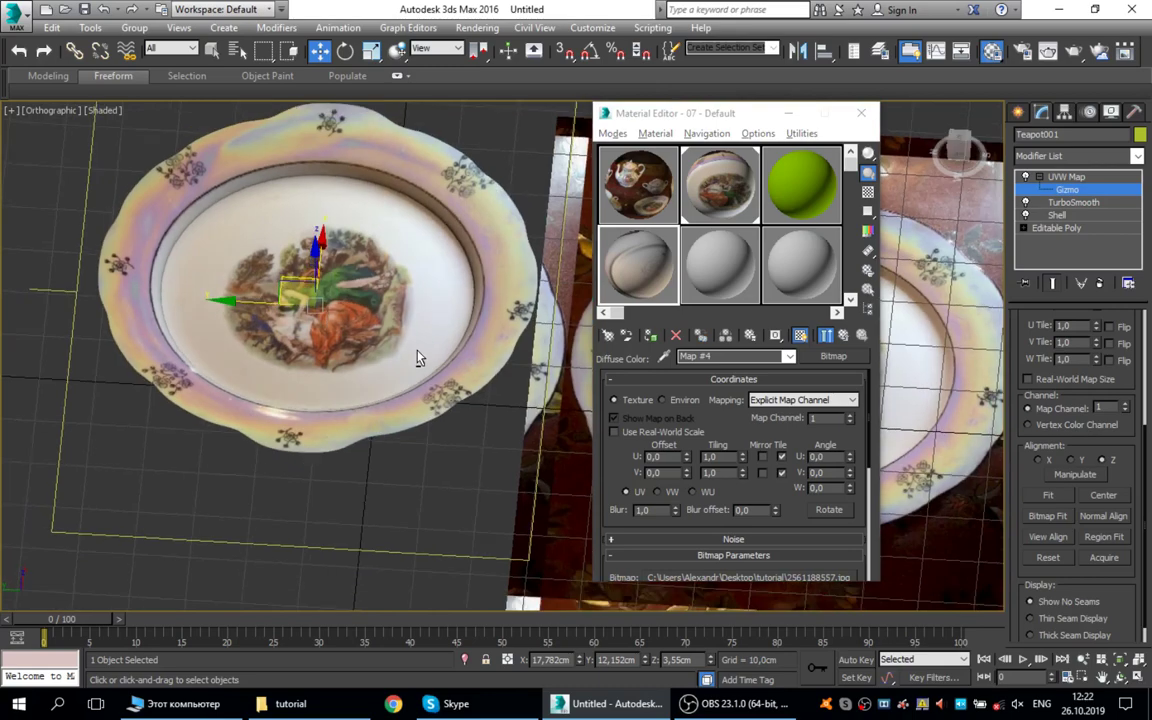
pyautogui.click(861, 113)
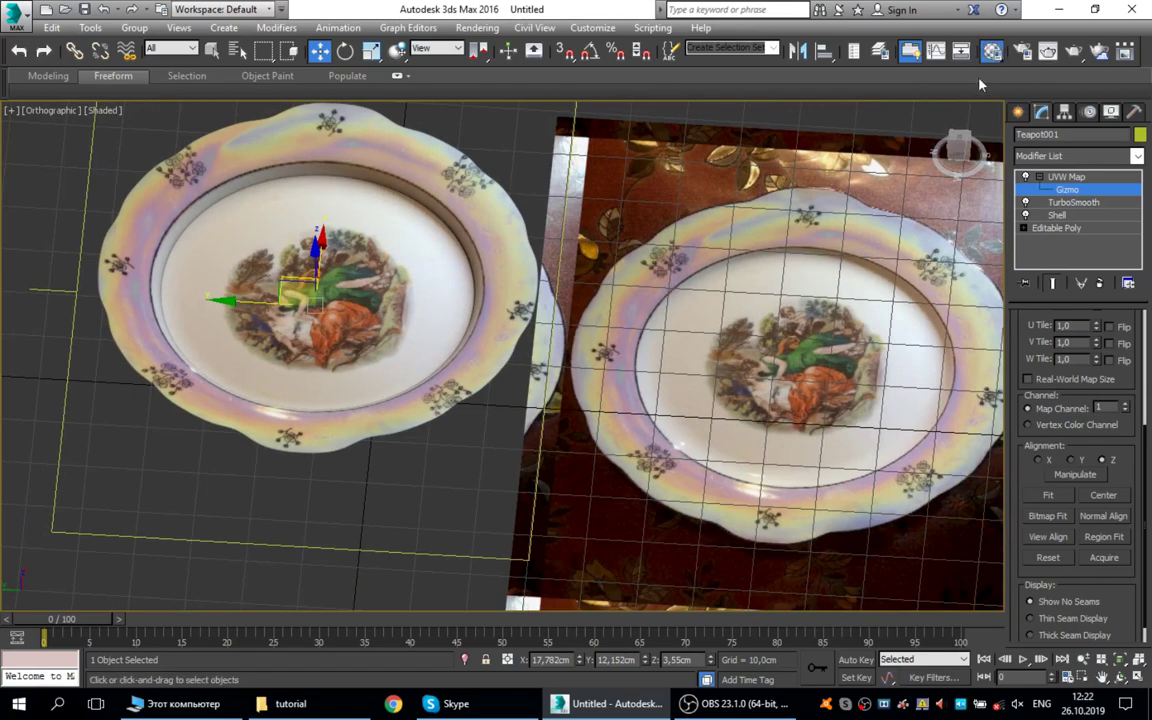
# Reopen the Material Editor, apply the underside-photo material to the plate, and repeatedly toggle its map display in the viewport
pyautogui.click(992, 50)
pyautogui.moveTo(603, 268); pyautogui.dragTo(436, 262)
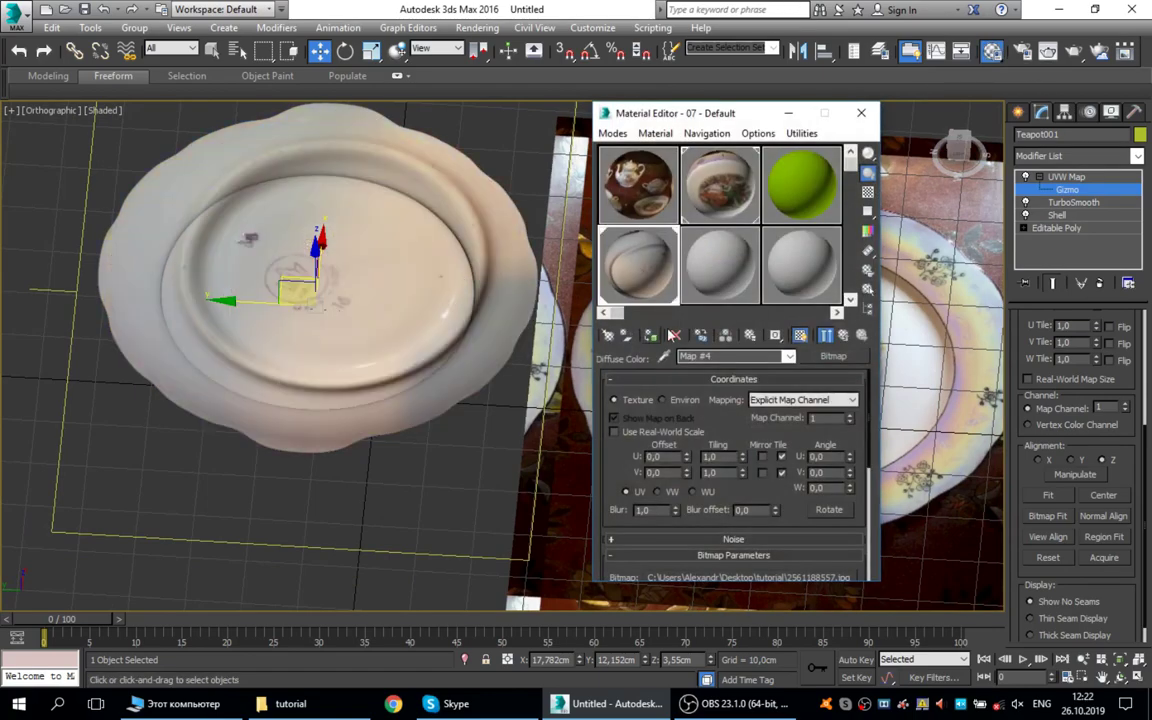
pyautogui.click(799, 336)
pyautogui.click(800, 336)
pyautogui.click(801, 336)
pyautogui.click(801, 336)
pyautogui.click(800, 336)
pyautogui.click(800, 336)
pyautogui.click(803, 338)
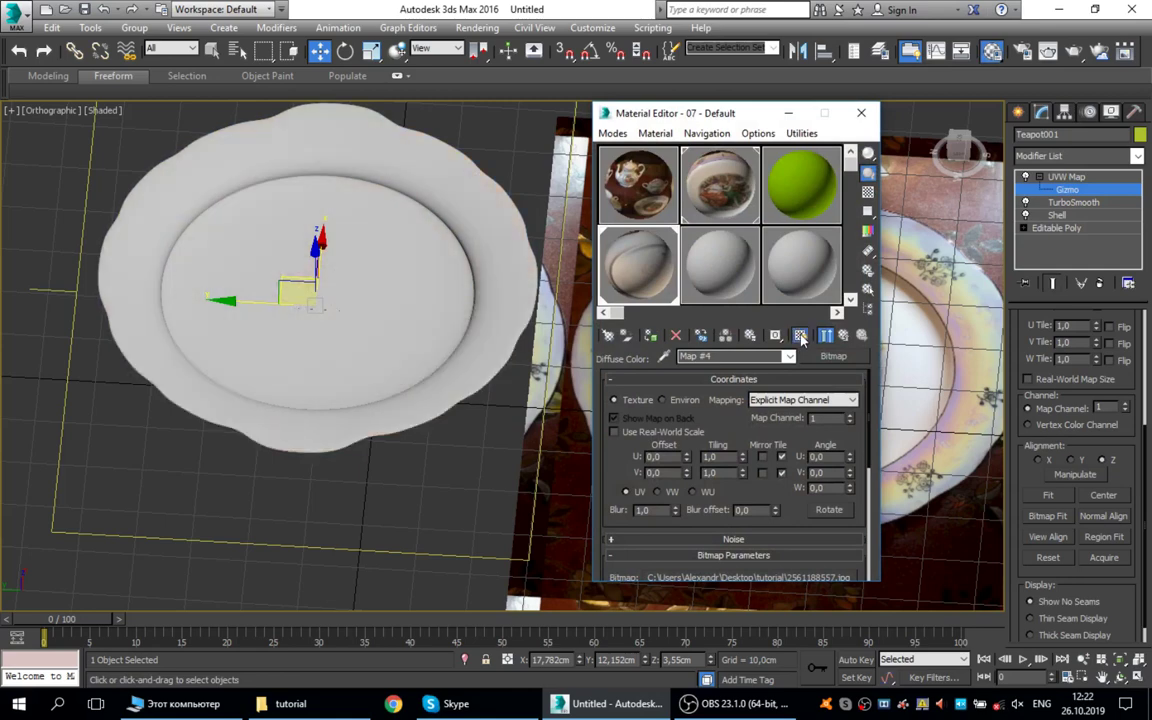
pyautogui.click(803, 338)
pyautogui.click(803, 338)
pyautogui.click(803, 338)
pyautogui.click(803, 338)
pyautogui.click(803, 338)
pyautogui.click(803, 338)
# Assign the material with the decorated front photo to the whole plate and close the Material Editor
pyautogui.moveTo(720, 185); pyautogui.dragTo(378, 285)
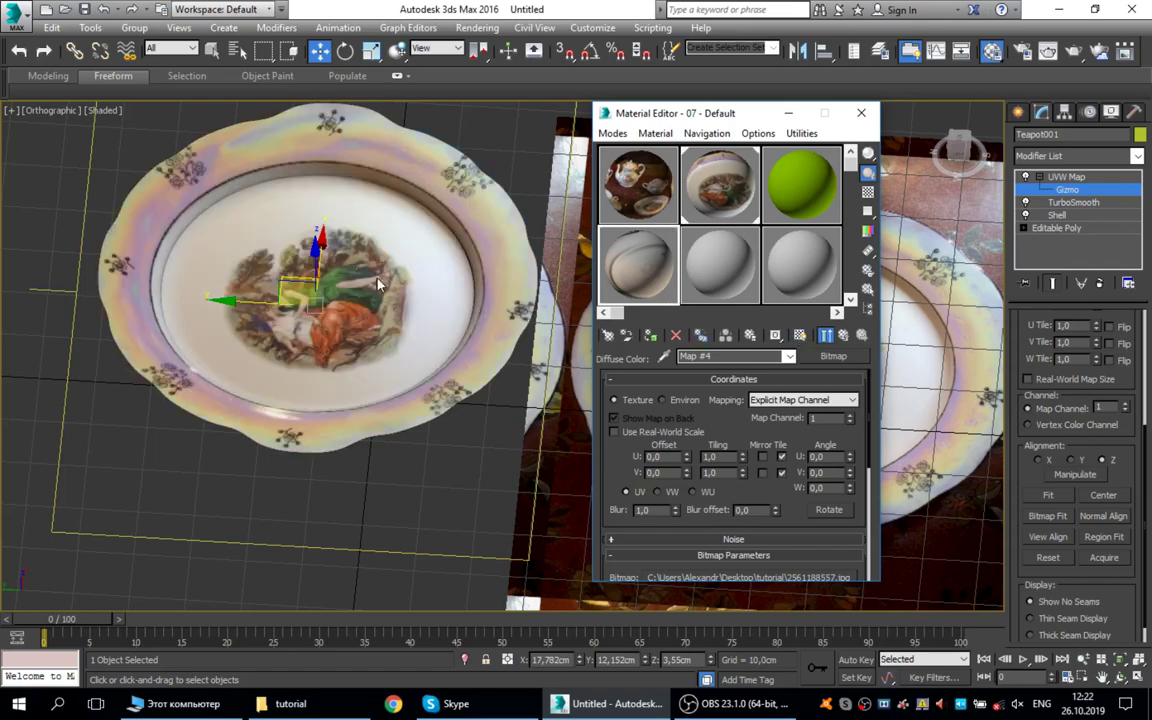
pyautogui.moveTo(741, 181); pyautogui.dragTo(391, 243)
pyautogui.keyDown('alt'); pyautogui.moveTo(437, 257); pyautogui.dragTo(383, 308, button='middle'); pyautogui.keyUp('alt')
pyautogui.click(860, 113)
# Convert the textured plate and its modifier stack to an Editable Poly
pyautogui.scroll(-3, 382, 341)
pyautogui.keyDown('alt'); pyautogui.moveTo(345, 355); pyautogui.dragTo(380, 310, button='middle'); pyautogui.keyUp('alt')
pyautogui.scroll(3, 343, 367)
pyautogui.keyDown('alt'); pyautogui.moveTo(343, 367); pyautogui.dragTo(415, 220, button='middle'); pyautogui.keyUp('alt')
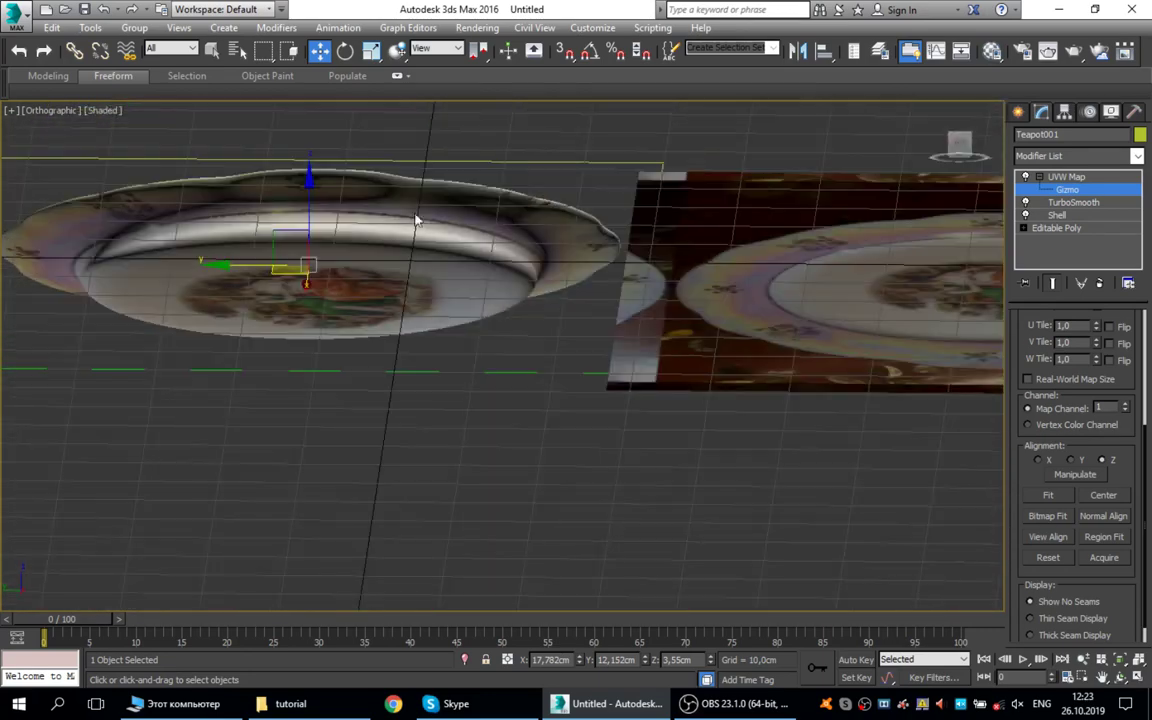
pyautogui.moveTo(336, 216); pyautogui.dragTo(568, 326, button='middle')
pyautogui.keyDown('alt'); pyautogui.moveTo(568, 326); pyautogui.dragTo(480, 422, button='middle'); pyautogui.keyUp('alt')
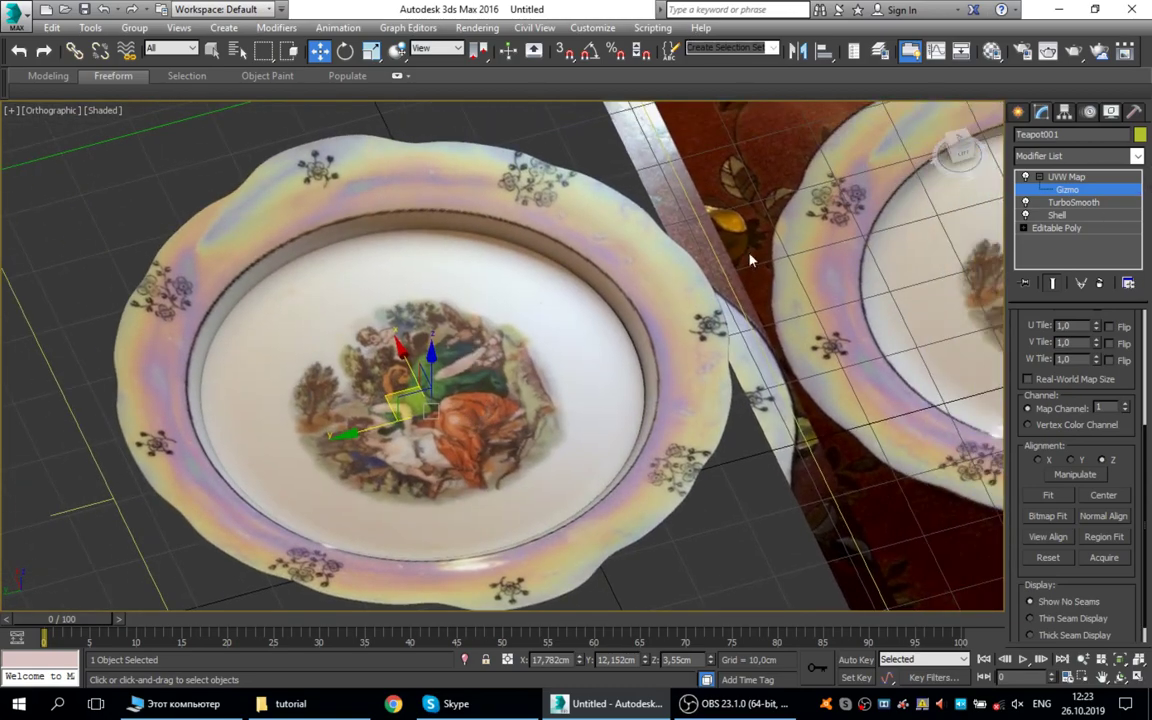
pyautogui.click(1137, 156)
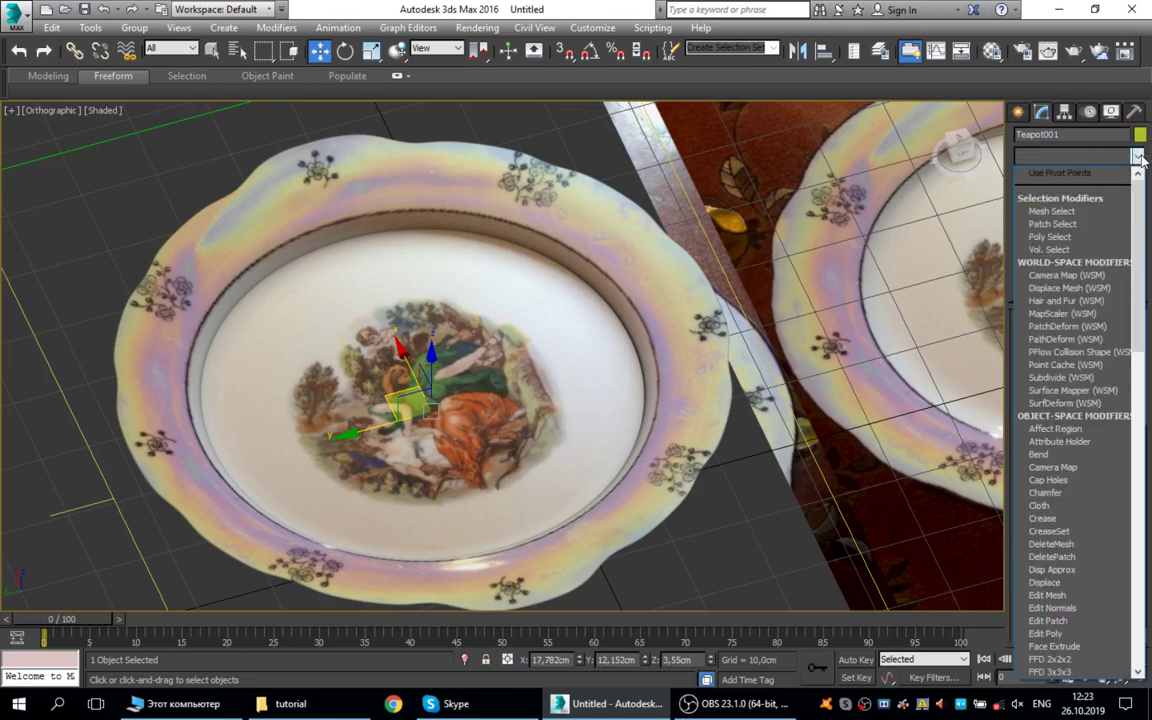
pyautogui.click(1090, 92)
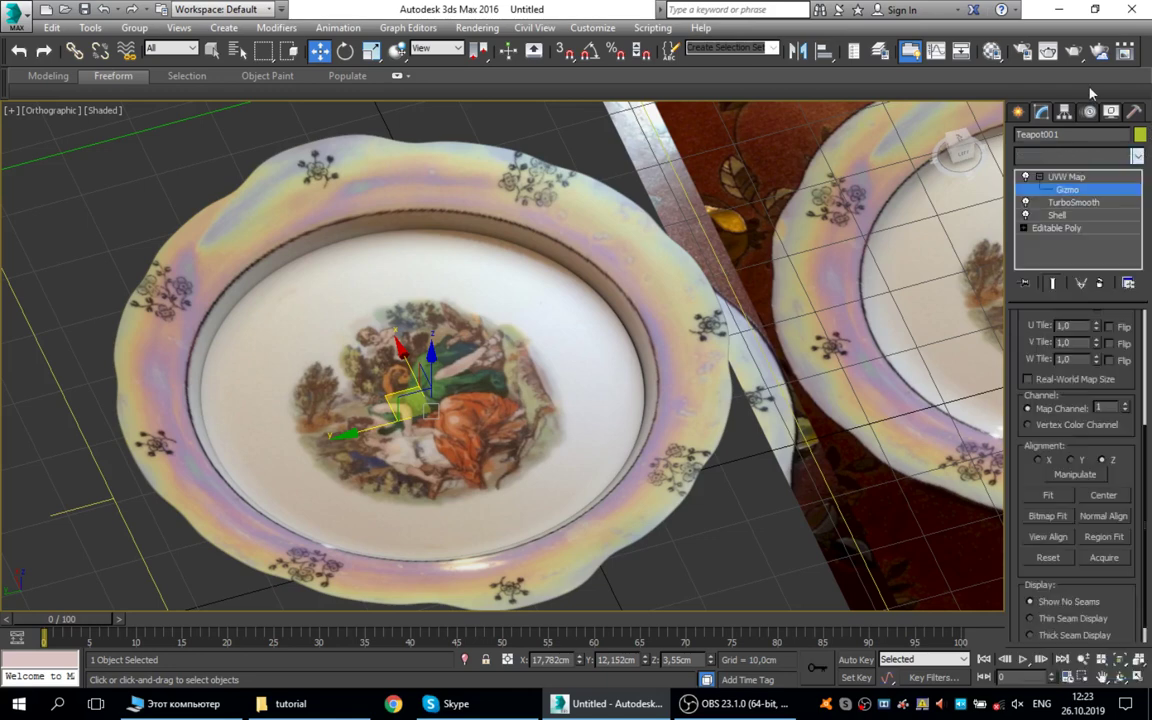
pyautogui.rightClick(563, 302)
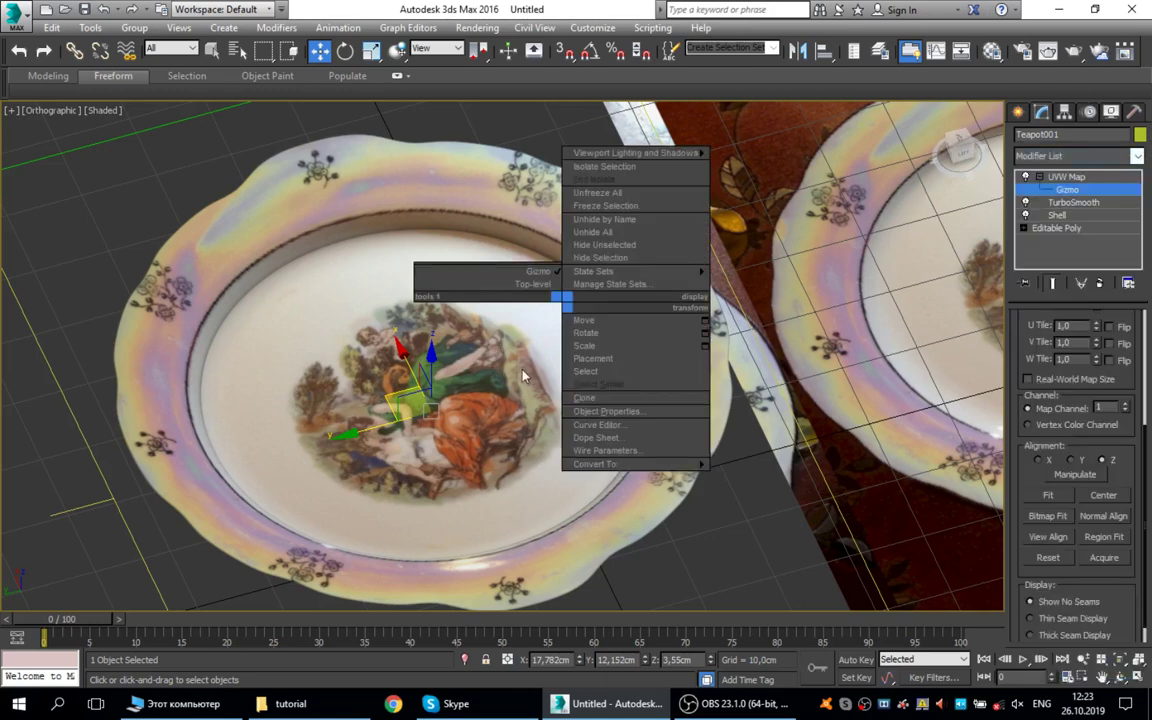
pyautogui.moveTo(606, 466)
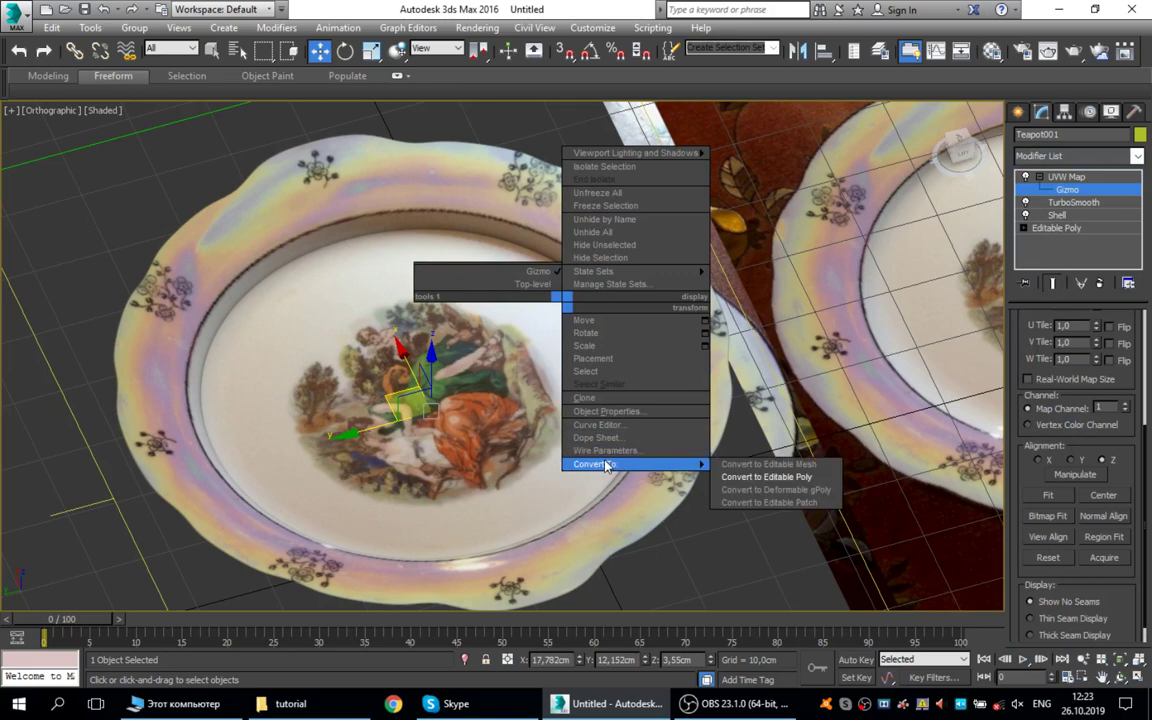
pyautogui.click(753, 481)
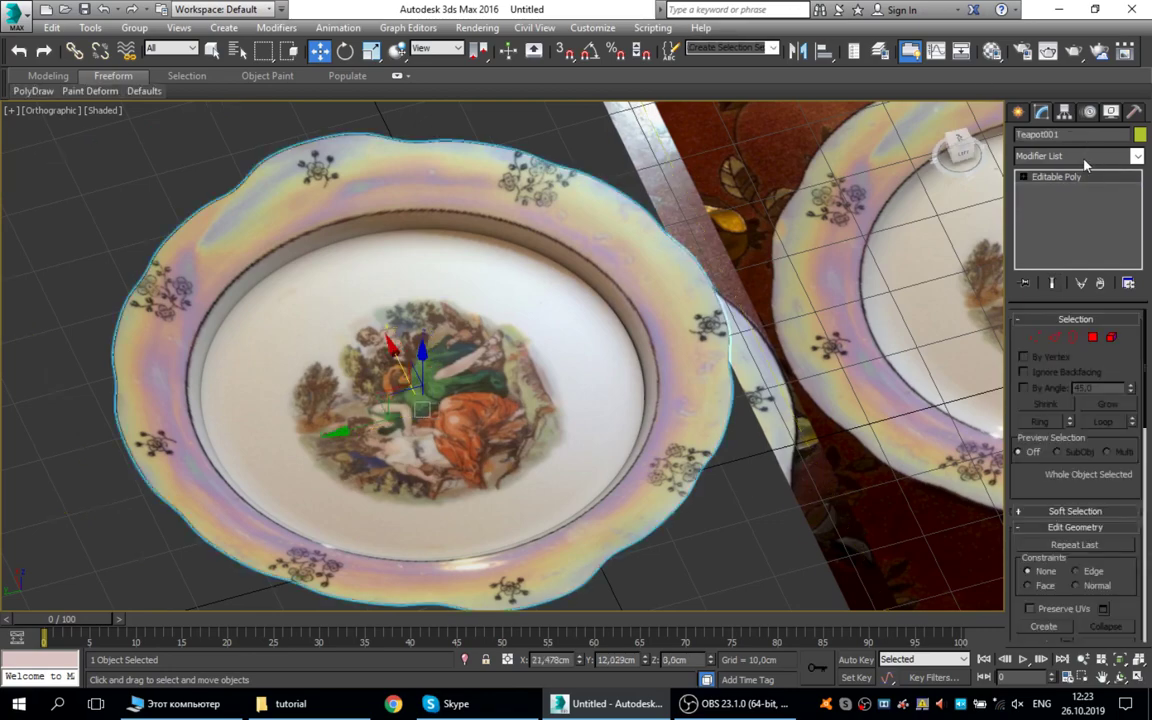
# Enter polygon editing on the plate and show Edged Faces in the viewport to inspect its mesh from underneath
pyautogui.moveTo(358, 363); pyautogui.dragTo(451, 247, button='middle')
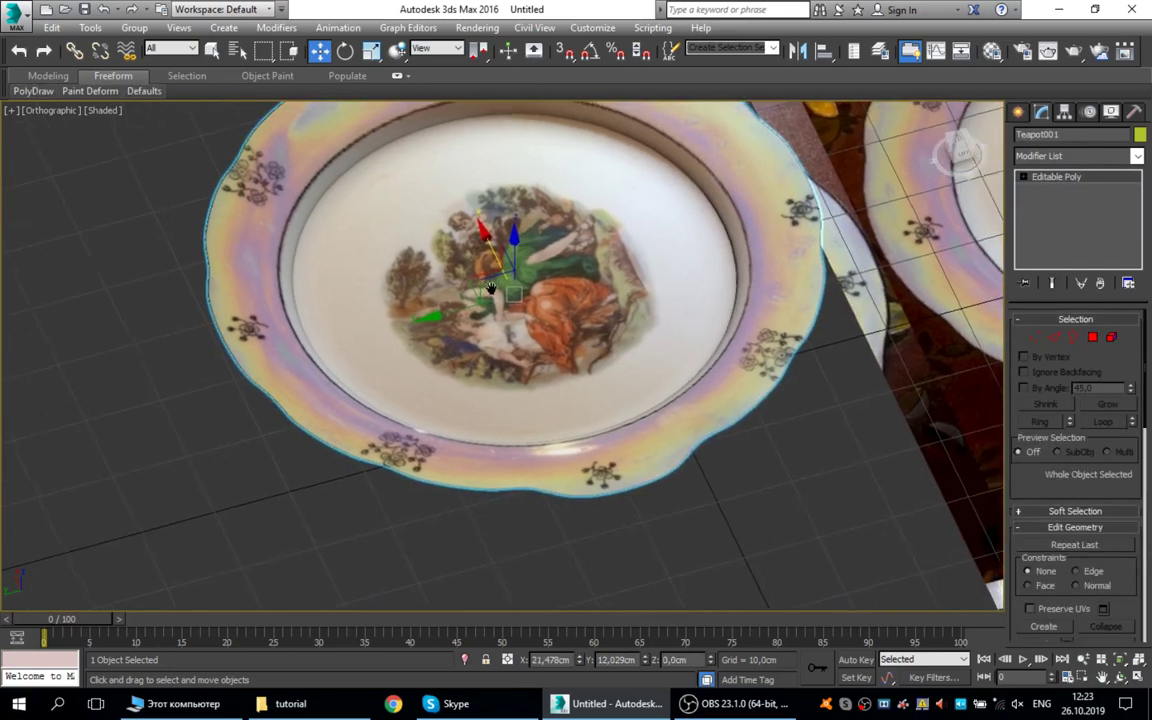
pyautogui.keyDown('alt'); pyautogui.moveTo(480, 390); pyautogui.dragTo(503, 298, button='middle'); pyautogui.keyUp('alt')
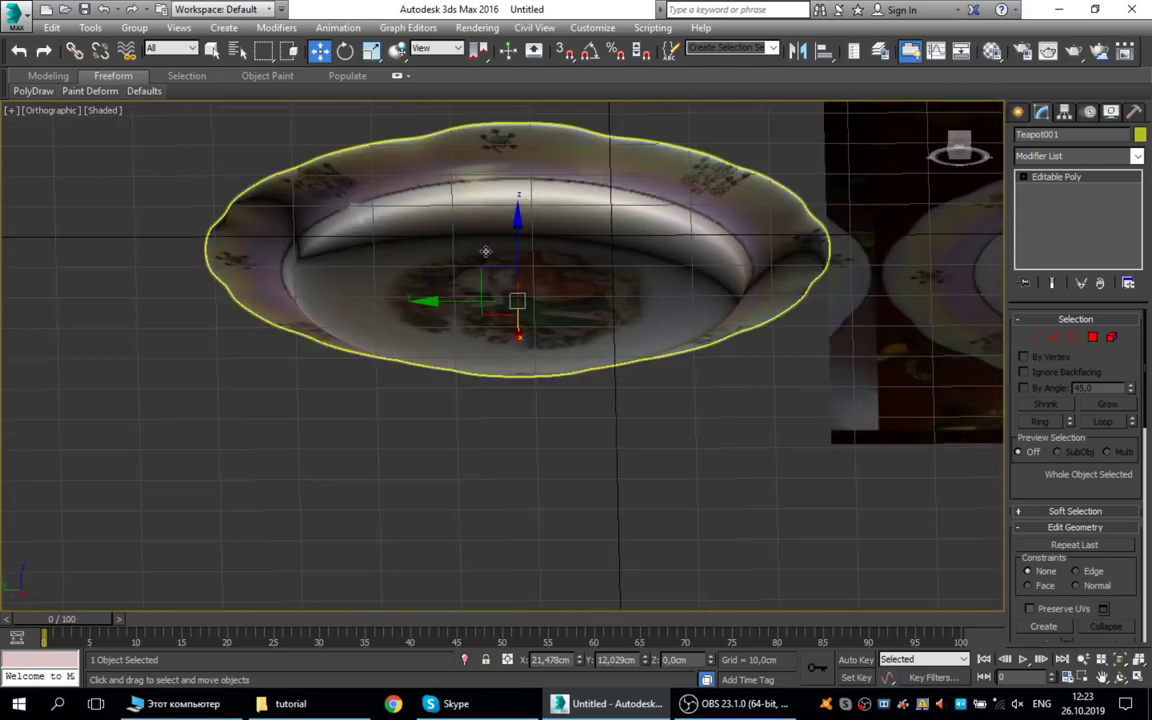
pyautogui.click(1093, 339)
pyautogui.keyDown('alt'); pyautogui.moveTo(751, 391); pyautogui.dragTo(420, 240, button='middle'); pyautogui.keyUp('alt')
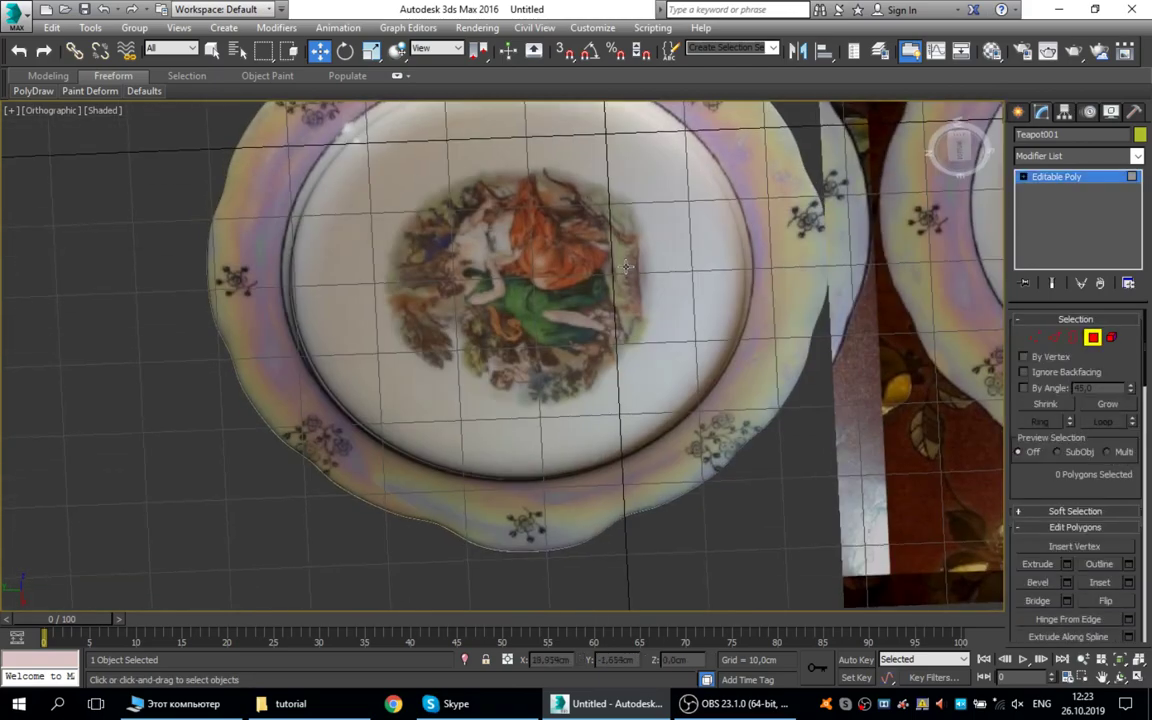
pyautogui.click(103, 110)
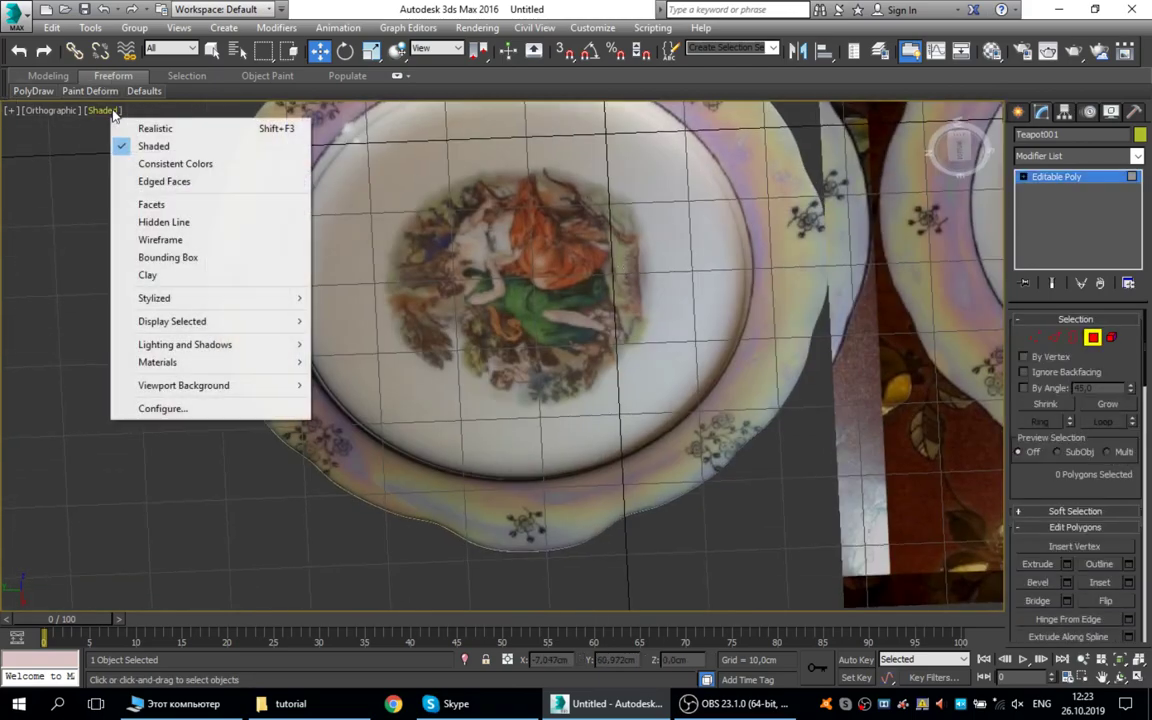
pyautogui.click(174, 183)
pyautogui.moveTo(500, 350)
pyautogui.keyDown('alt'); pyautogui.mouseDown(button='middle')
pyautogui.moveTo(485, 180)
pyautogui.moveTo(498, 95)
pyautogui.mouseUp(button='middle'); pyautogui.keyUp('alt')
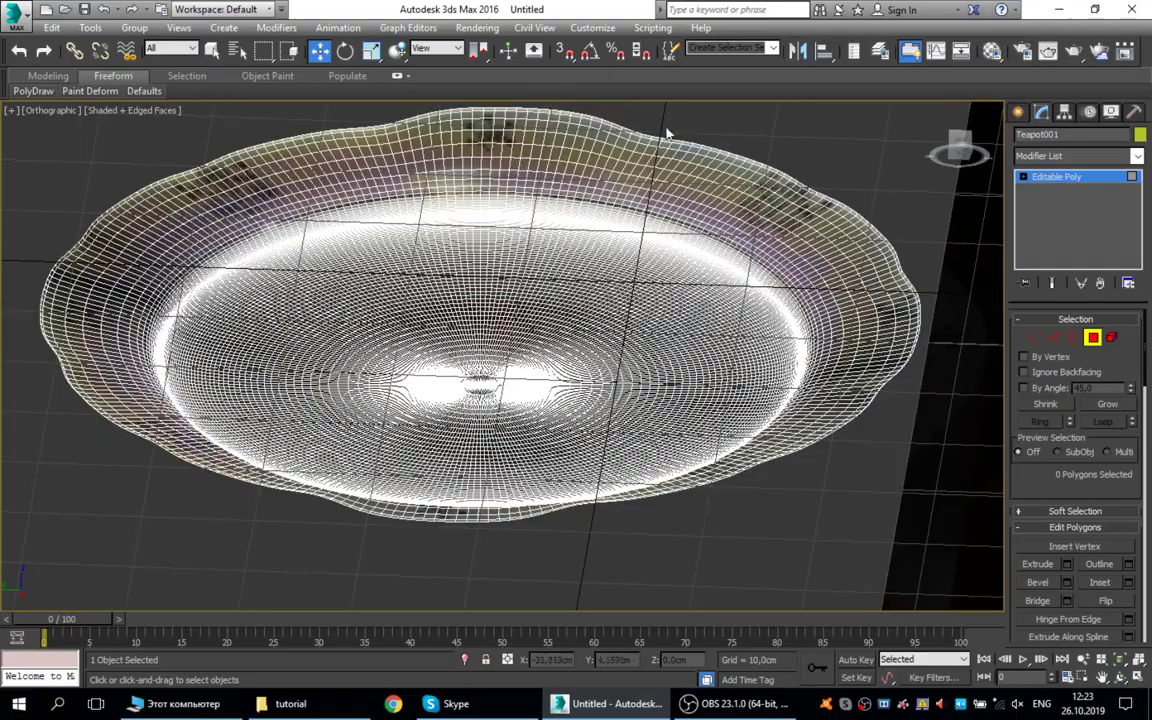
pyautogui.scroll(3, 455, 305)
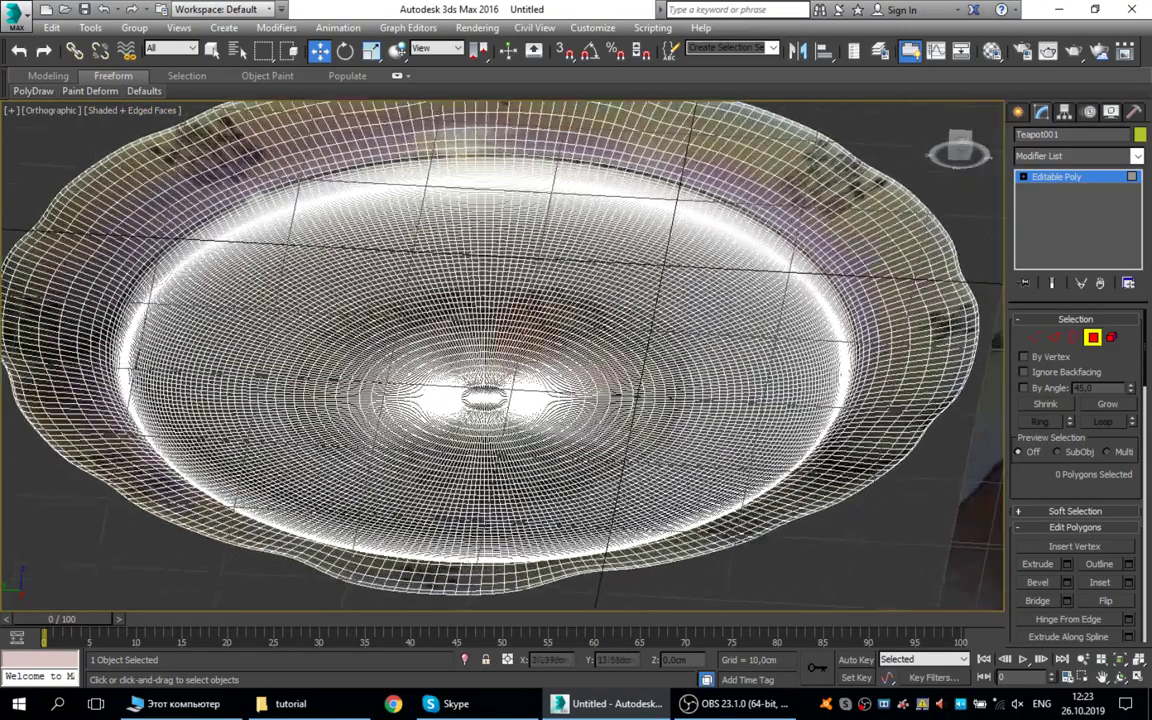
pyautogui.keyDown('alt'); pyautogui.moveTo(545, 298); pyautogui.dragTo(560, 230, button='middle'); pyautogui.keyUp('alt')
# Leave polygon editing, select the reference photo plane beside the plate and delete it
pyautogui.click(1093, 338)
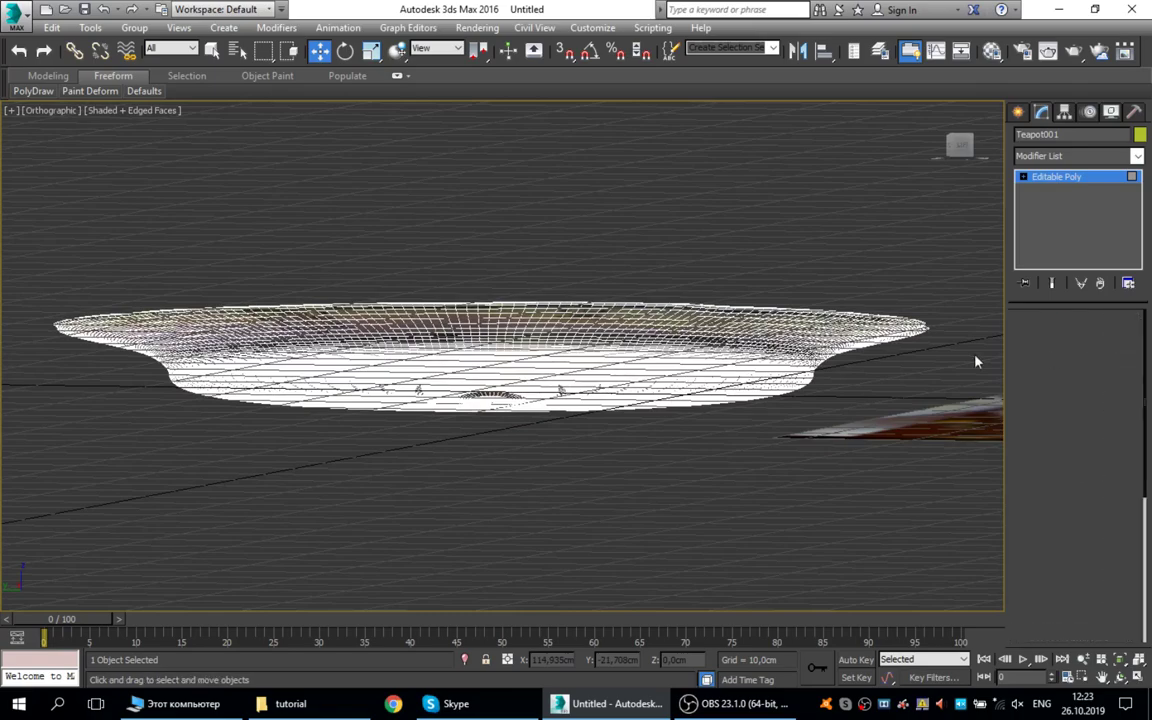
pyautogui.moveTo(500, 403); pyautogui.dragTo(212, 388, button='middle')
pyautogui.keyDown('alt'); pyautogui.moveTo(640, 240); pyautogui.dragTo(728, 337, button='middle'); pyautogui.keyUp('alt')
pyautogui.click(728, 337)
pyautogui.scroll(-3, 675, 312)
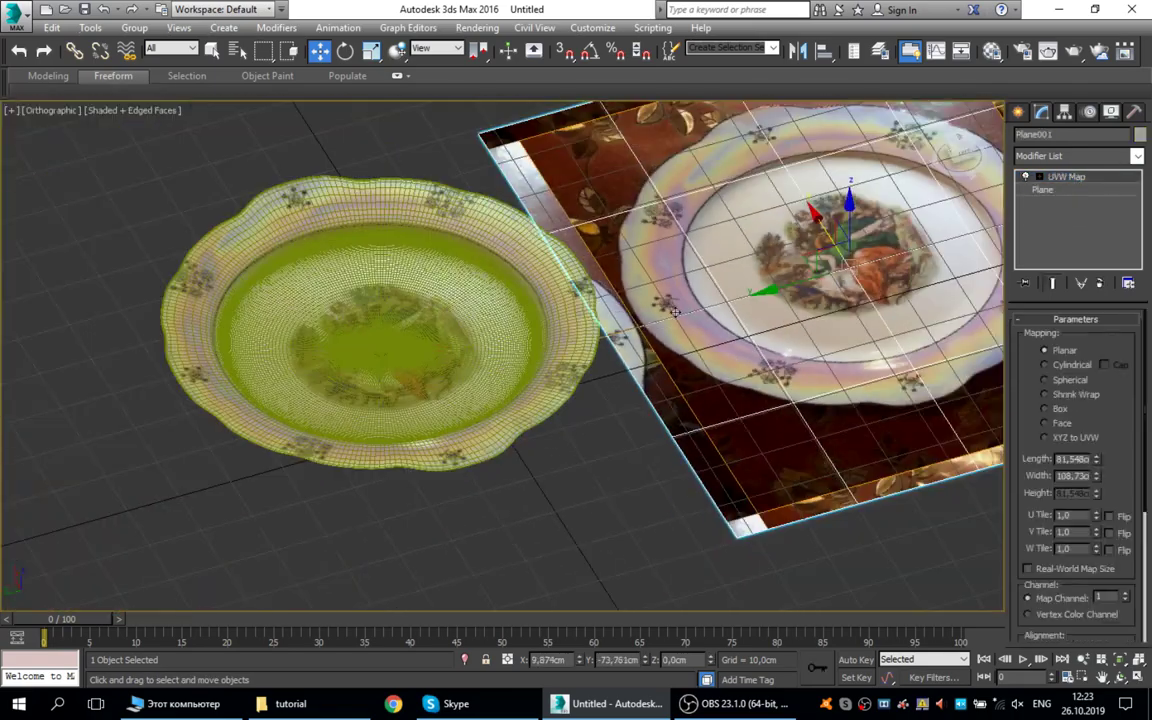
pyautogui.press('Delete')
# Select the plate and move it along the Y axis to about 8.41 cm
pyautogui.click(442, 347)
pyautogui.keyDown('alt'); pyautogui.moveTo(442, 347); pyautogui.dragTo(490, 370, button='middle'); pyautogui.keyUp('alt')
pyautogui.moveTo(376, 342); pyautogui.dragTo(398, 339)
pyautogui.scroll(5, 436, 335)
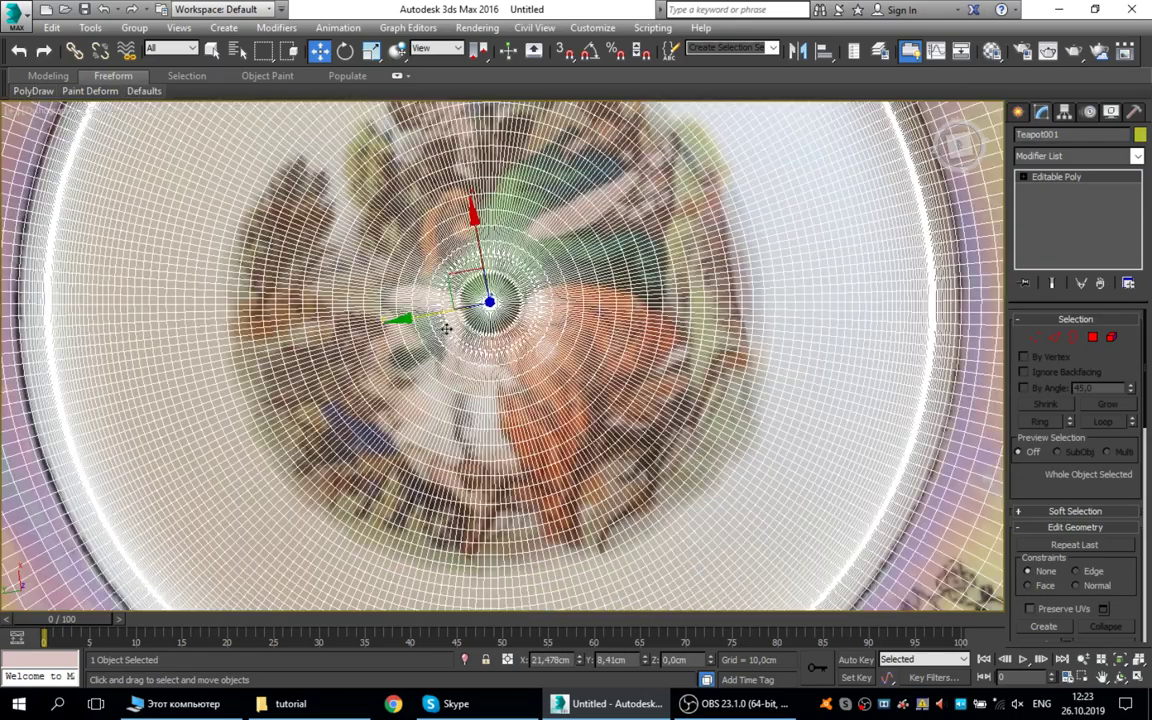
# Examine the polygon mesh around the centre of the plate's underside
pyautogui.scroll(-8, 471, 340)
pyautogui.keyDown('alt'); pyautogui.moveTo(467, 363); pyautogui.dragTo(507, 273, button='middle'); pyautogui.keyUp('alt')
pyautogui.press('F4')
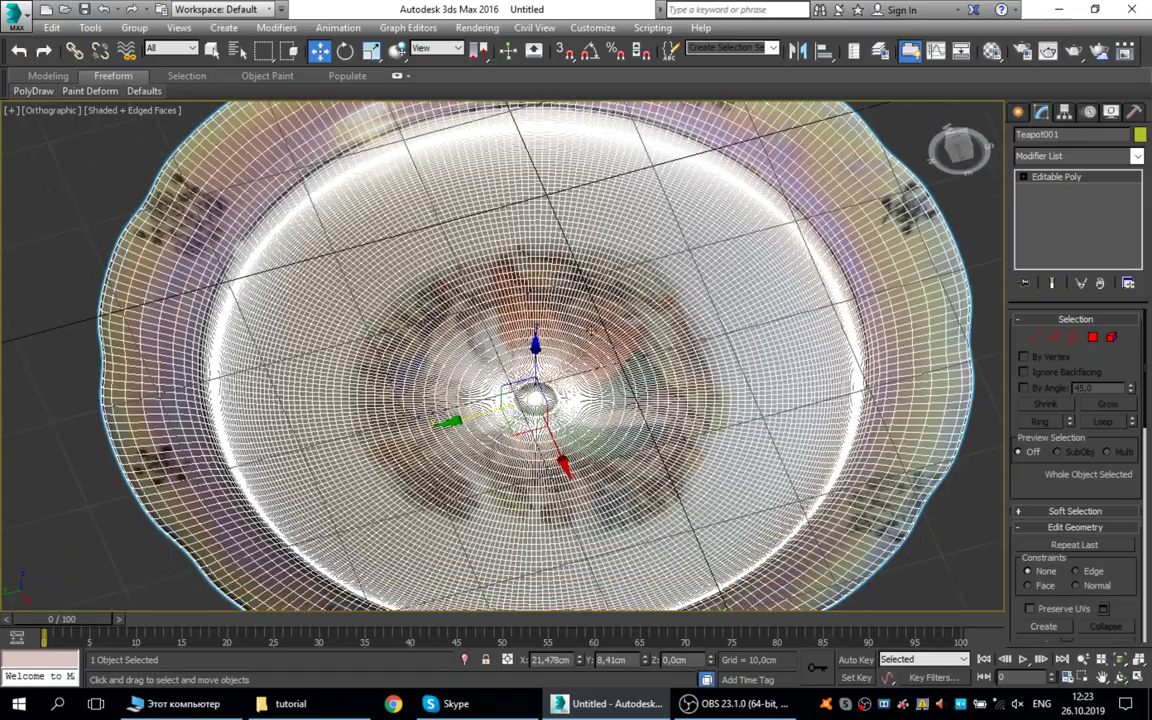
pyautogui.keyDown('alt'); pyautogui.moveTo(600, 262); pyautogui.dragTo(613, 337, button='middle'); pyautogui.keyUp('alt')
pyautogui.scroll(3, 532, 377)
pyautogui.scroll(-4, 402, 203)
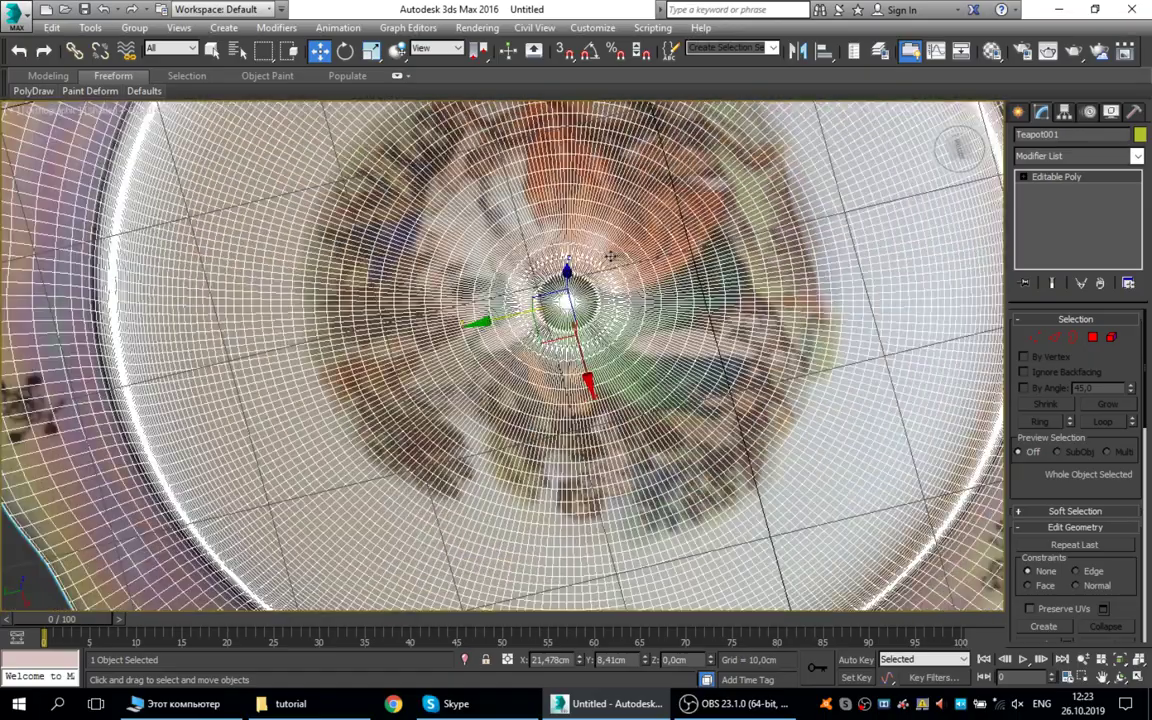
pyautogui.scroll(3, 547, 186)
pyautogui.moveTo(506, 415); pyautogui.dragTo(504, 388, button='middle')
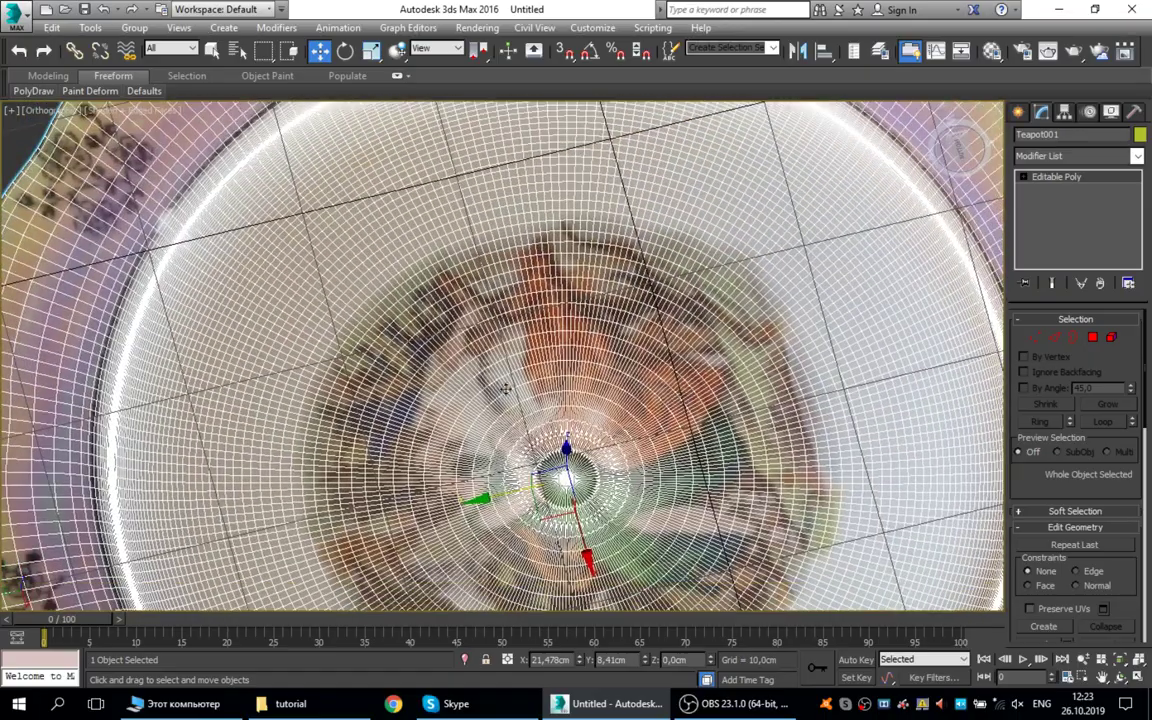
pyautogui.moveTo(614, 305); pyautogui.dragTo(522, 408, button='middle')
pyautogui.scroll(-2, 502, 381)
pyautogui.scroll(4, 522, 408)
pyautogui.scroll(-2, 801, 355)
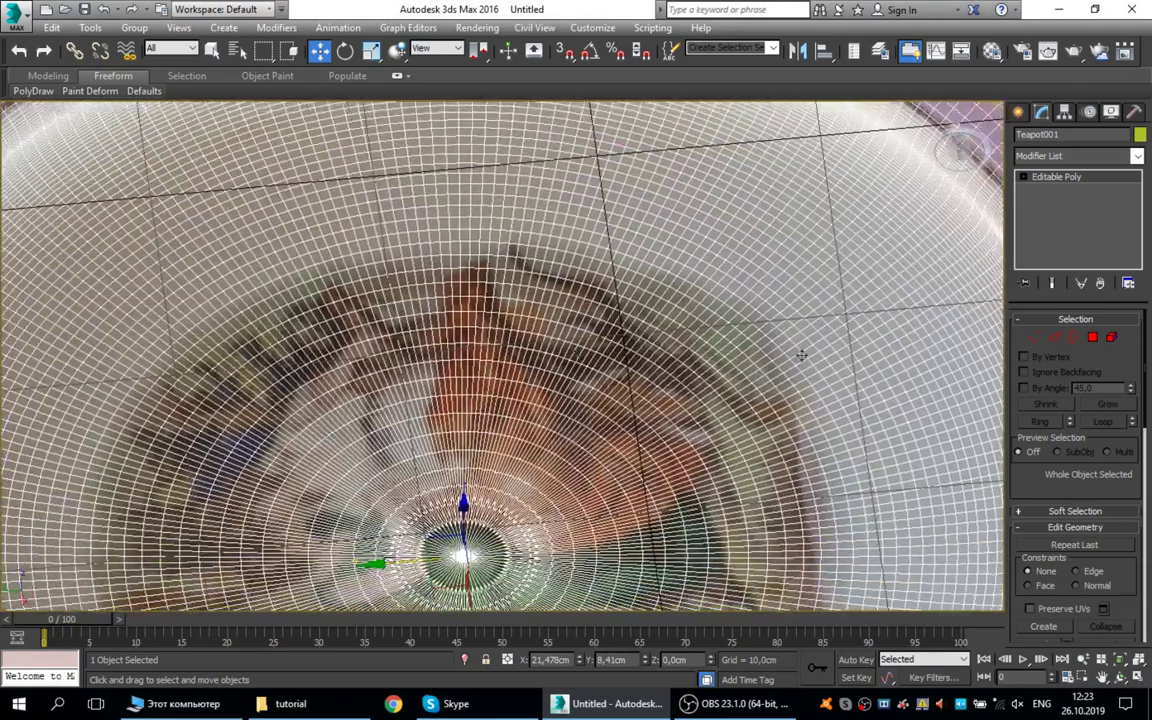
# Enter polygon editing and select a single polygon on the plate's underside, partway out from the centre
pyautogui.click(1093, 339)
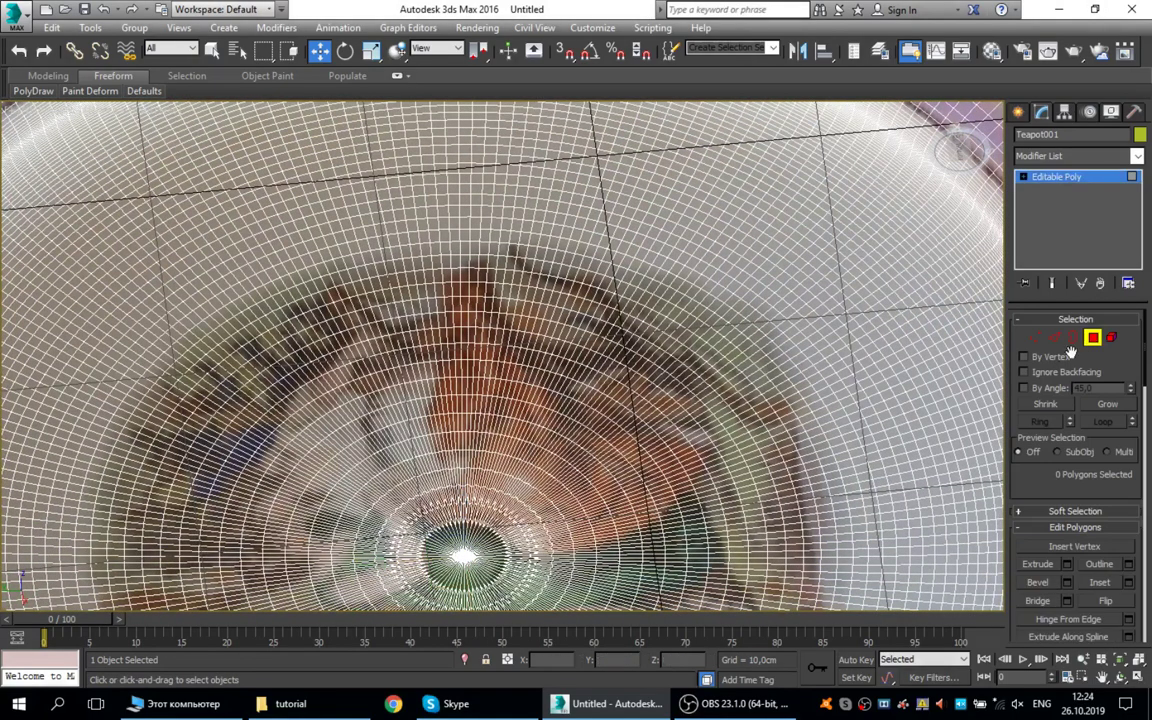
pyautogui.scroll(2, 597, 368)
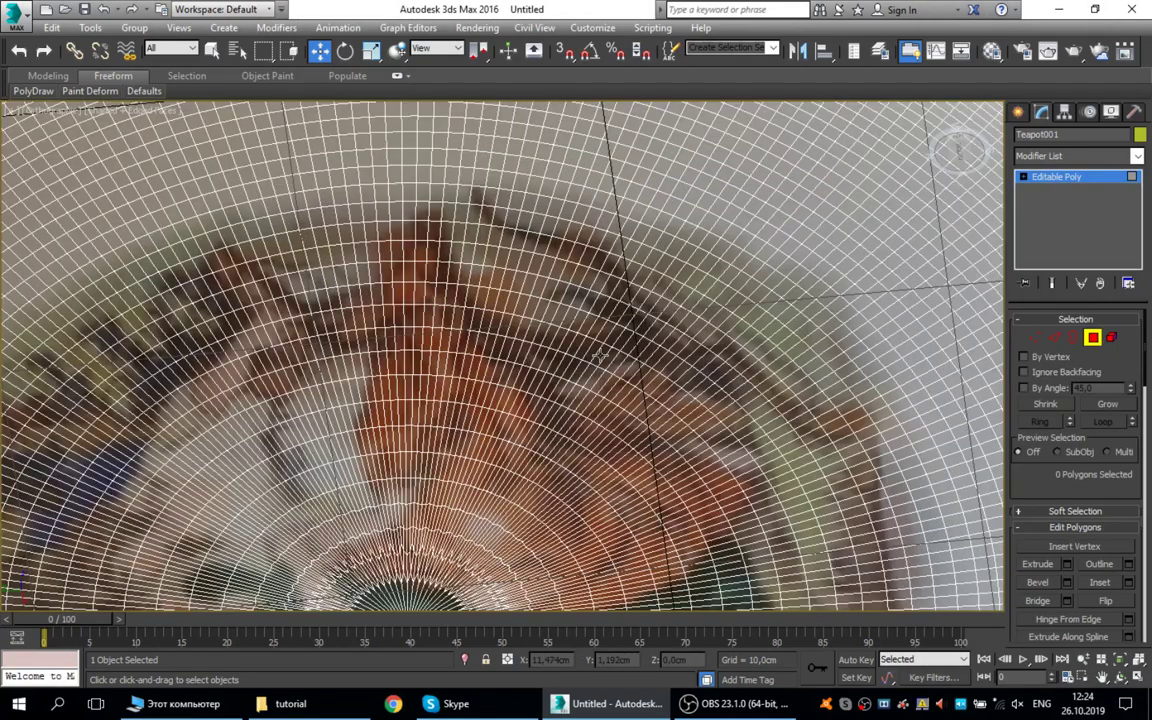
pyautogui.click(598, 358)
pyautogui.scroll(4, 600, 360)
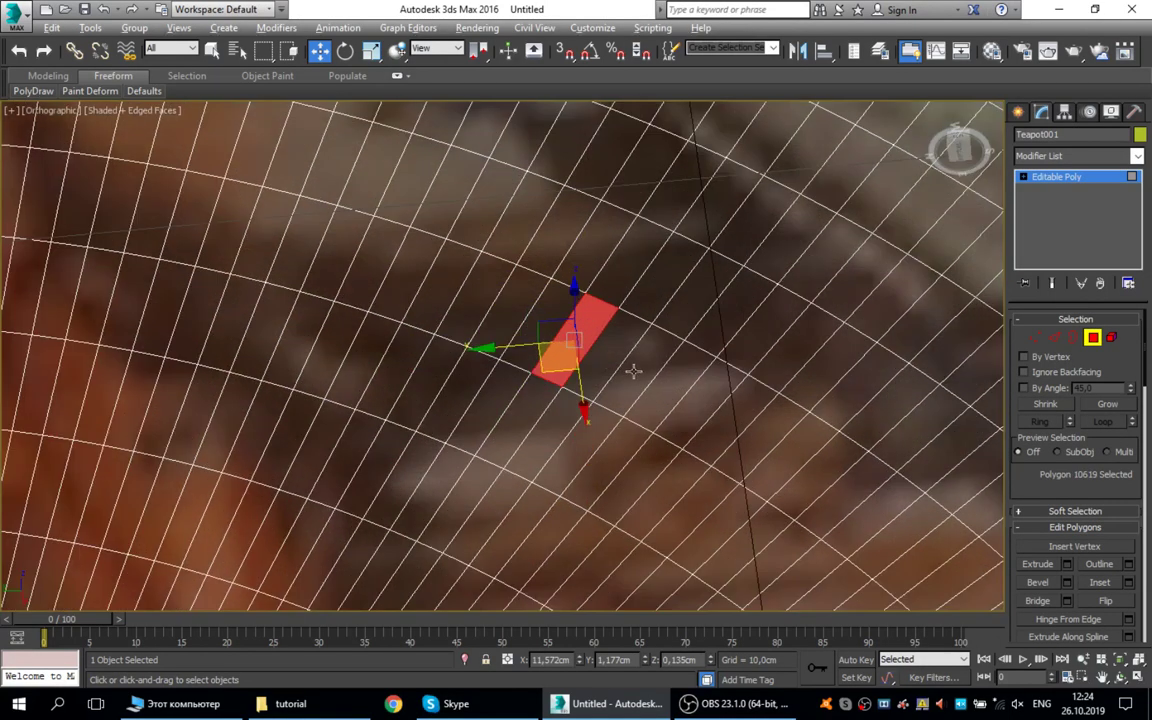
pyautogui.scroll(-6, 633, 371)
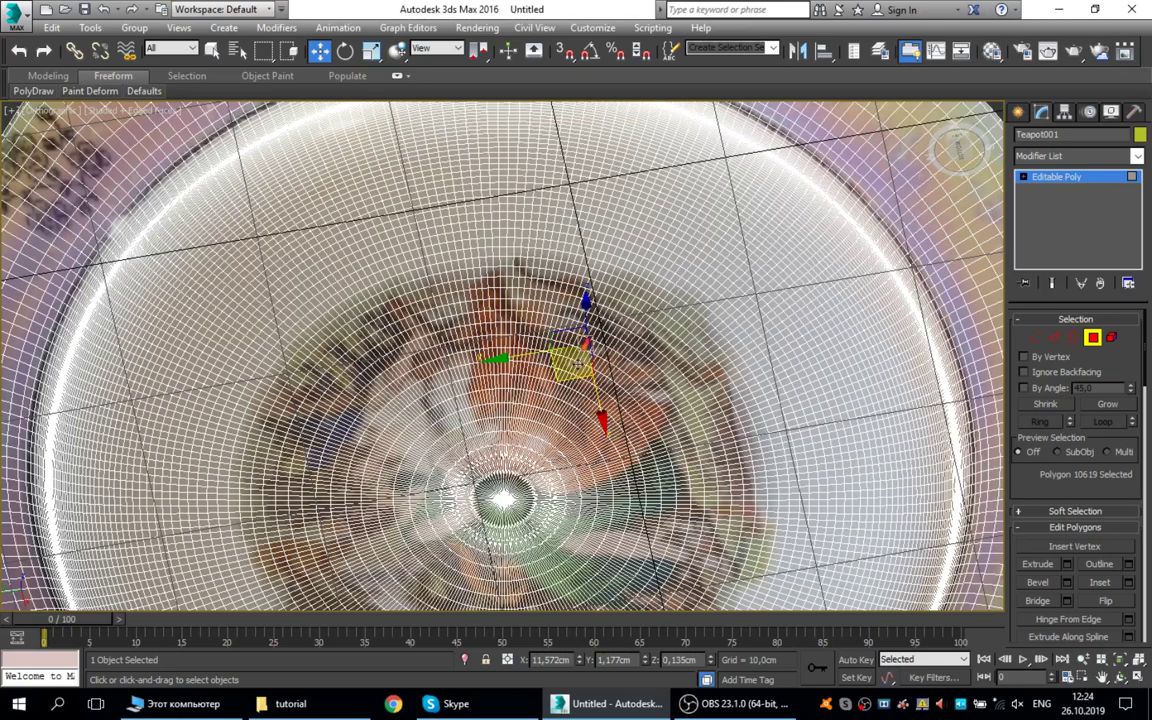
pyautogui.scroll(4, 578, 348)
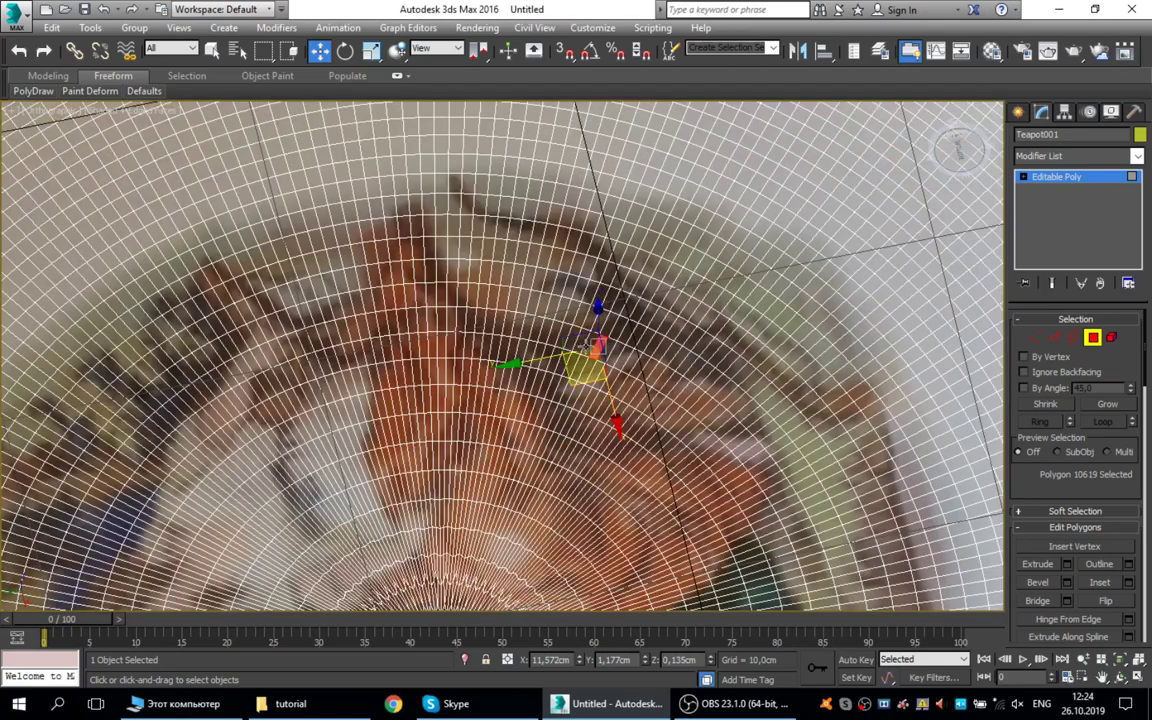
pyautogui.scroll(3, 598, 347)
pyautogui.keyDown('shift'); pyautogui.click(597, 326); pyautogui.keyUp('shift')
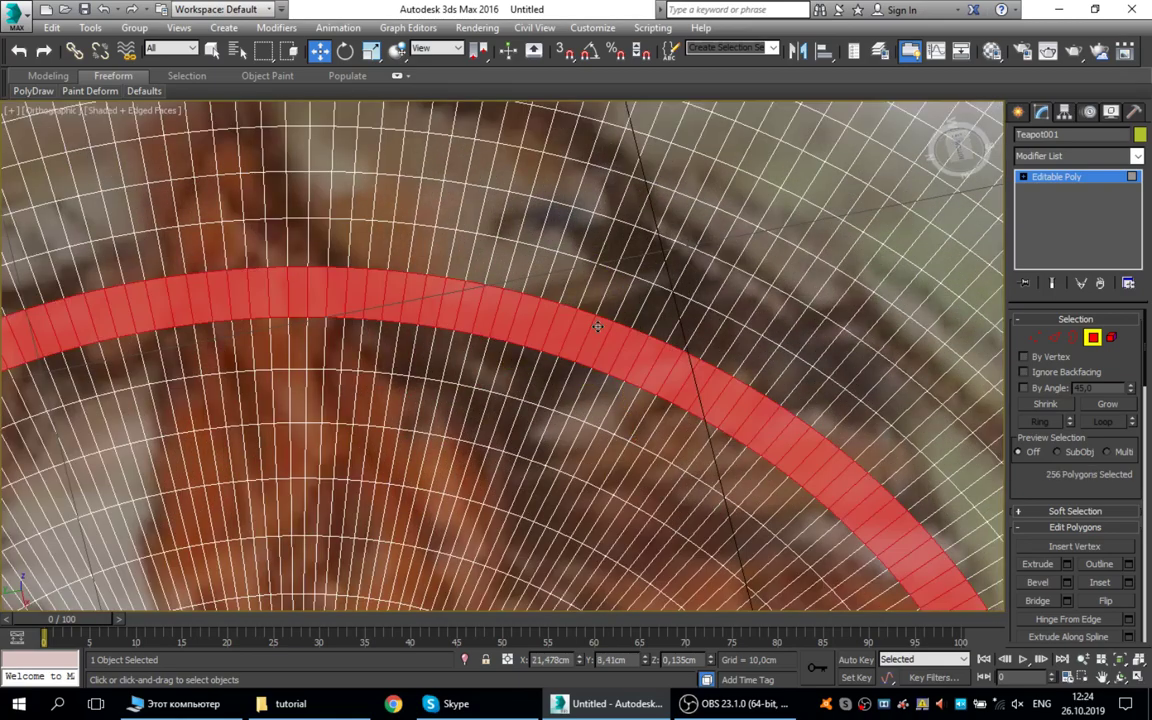
pyautogui.click(611, 347)
pyautogui.keyDown('shift'); pyautogui.click(634, 350); pyautogui.keyUp('shift')
pyautogui.click(598, 341)
pyautogui.keyDown('shift'); pyautogui.click(599, 329); pyautogui.keyUp('shift')
pyautogui.hotkey('ctrl', 'z')
pyautogui.keyDown('shift'); pyautogui.click(655, 368); pyautogui.keyUp('shift')
pyautogui.hotkey('ctrl', 'z')
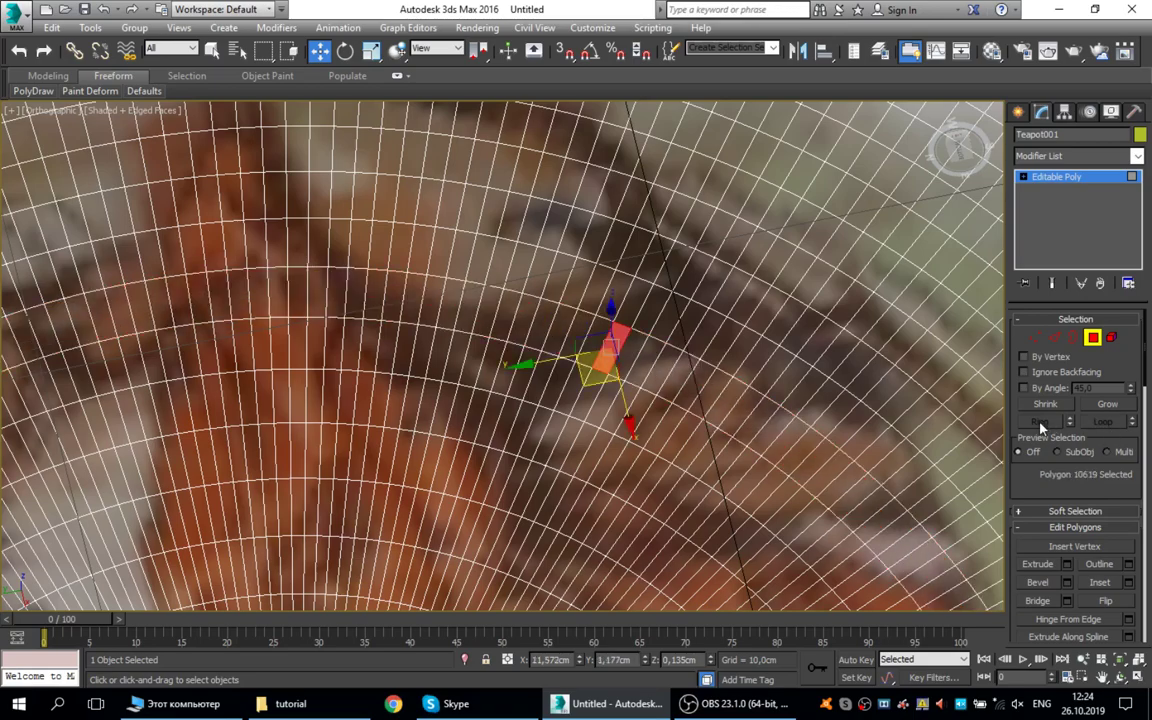
# Extend the selected polygon to the complete circular loop of polygons around the centre of the plate's underside
pyautogui.keyDown('shift'); pyautogui.click(601, 326); pyautogui.keyUp('shift')
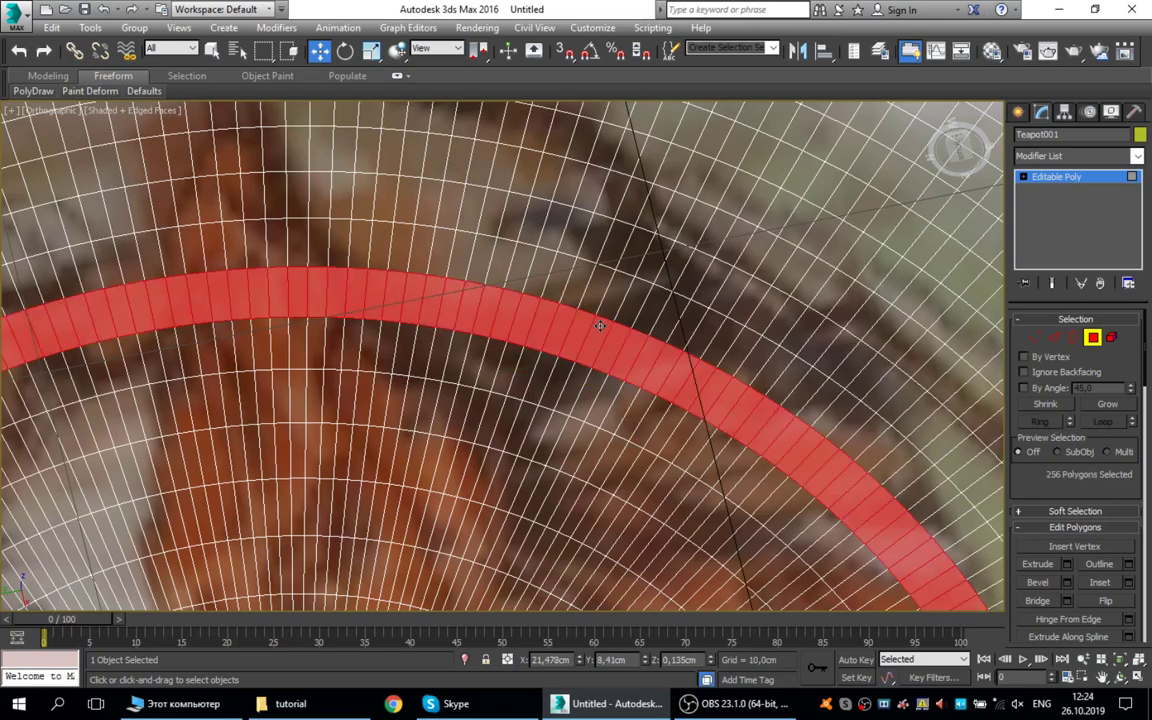
pyautogui.scroll(-5, 730, 408)
pyautogui.keyDown('alt'); pyautogui.moveTo(712, 407); pyautogui.dragTo(676, 565, button='middle'); pyautogui.keyUp('alt')
pyautogui.scroll(-6, 490, 475)
pyautogui.scroll(7, 657, 428)
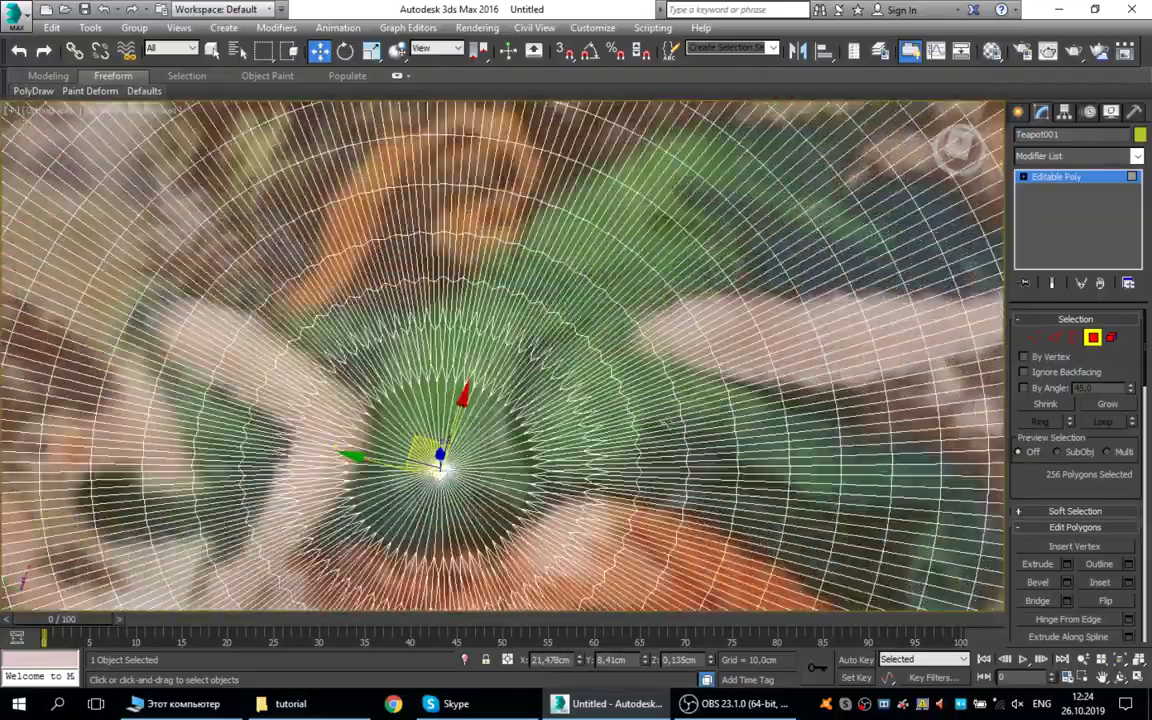
pyautogui.scroll(-3, 657, 428)
pyautogui.keyDown('alt'); pyautogui.moveTo(628, 295); pyautogui.dragTo(661, 400, button='middle'); pyautogui.keyUp('alt')
pyautogui.scroll(-3, 810, 389)
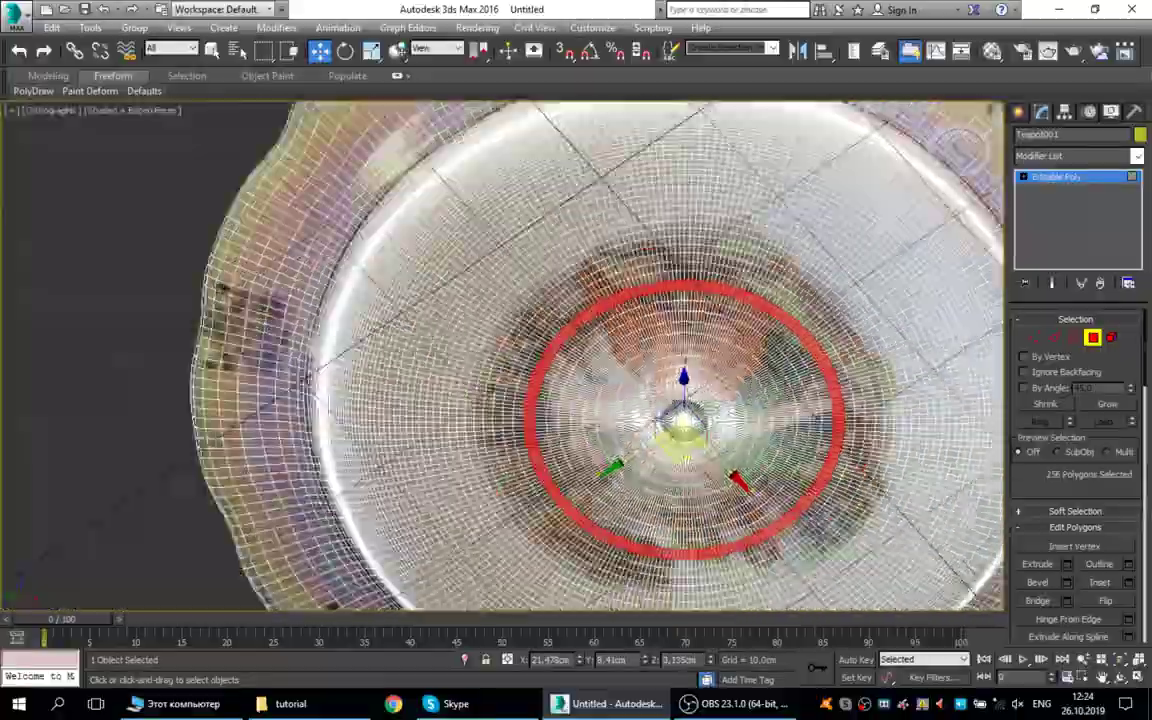
pyautogui.keyDown('alt'); pyautogui.moveTo(810, 389); pyautogui.dragTo(810, 432, button='middle'); pyautogui.keyUp('alt')
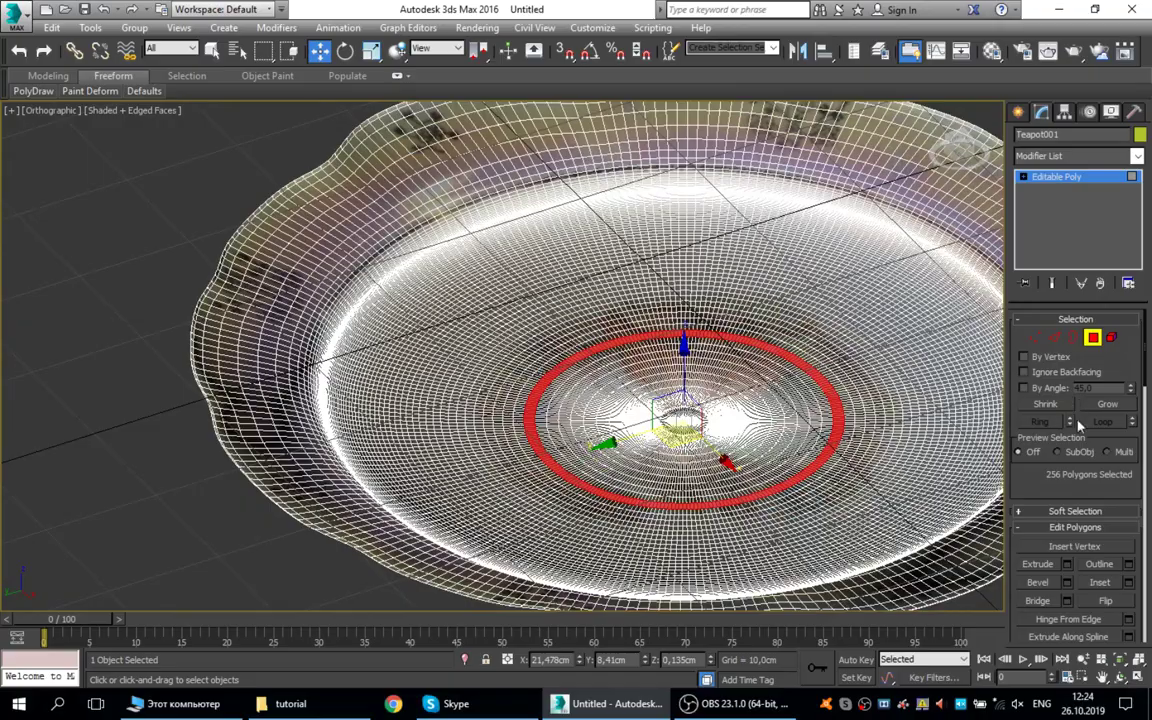
pyautogui.moveTo(777, 372); pyautogui.dragTo(767, 403, button='middle')
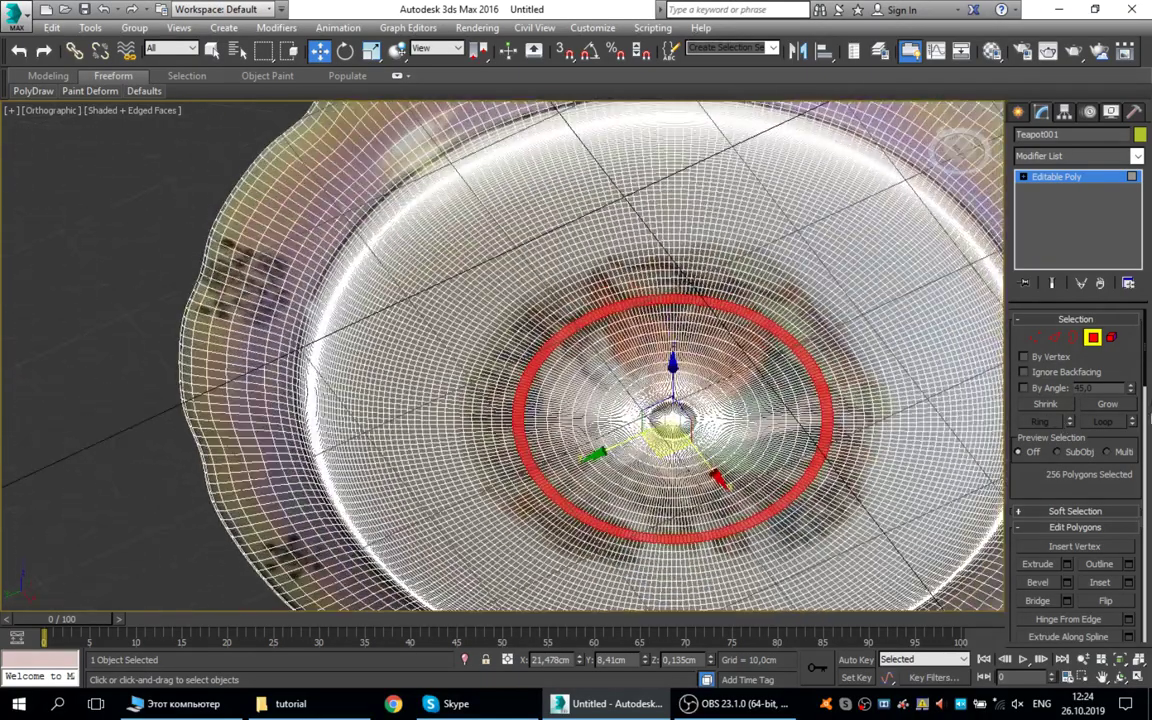
# Grow the polygon loop selection ring by ring until it covers the underside's base and most of the slope towards the wavy rim
pyautogui.click(1108, 404)
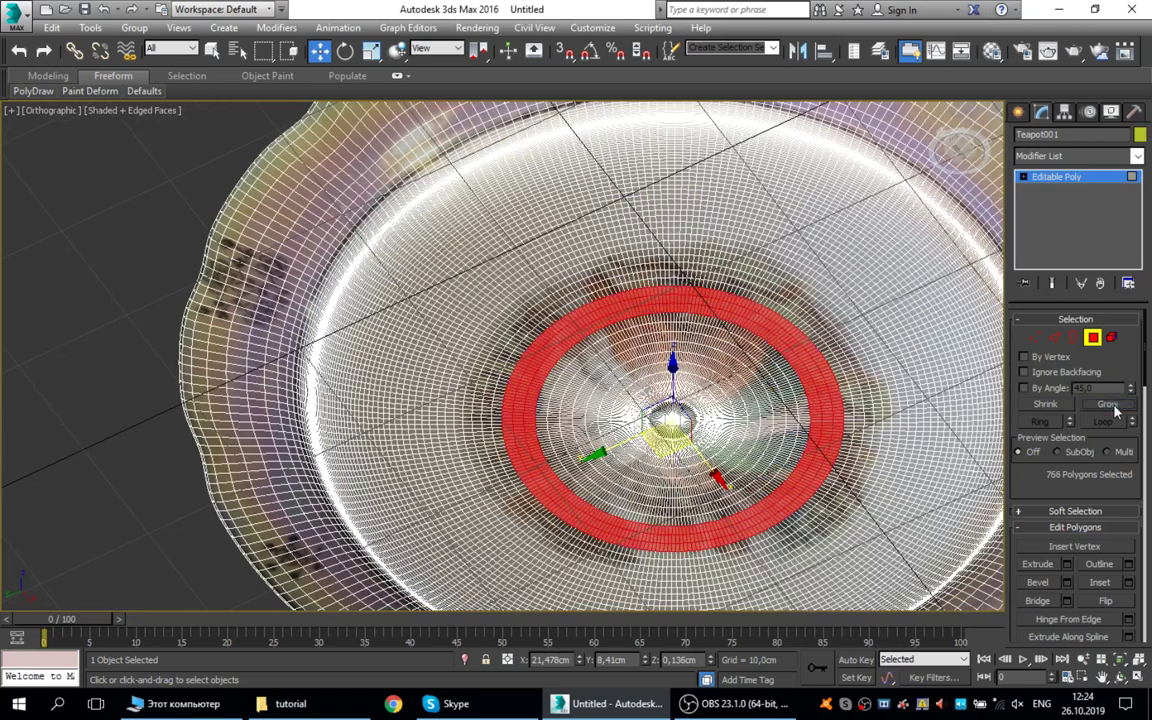
pyautogui.click(1108, 404)
pyautogui.click(1108, 404)
pyautogui.click(1108, 404)
pyautogui.click(1108, 404)
pyautogui.click(1108, 404)
pyautogui.click(1112, 405)
pyautogui.click(1112, 405)
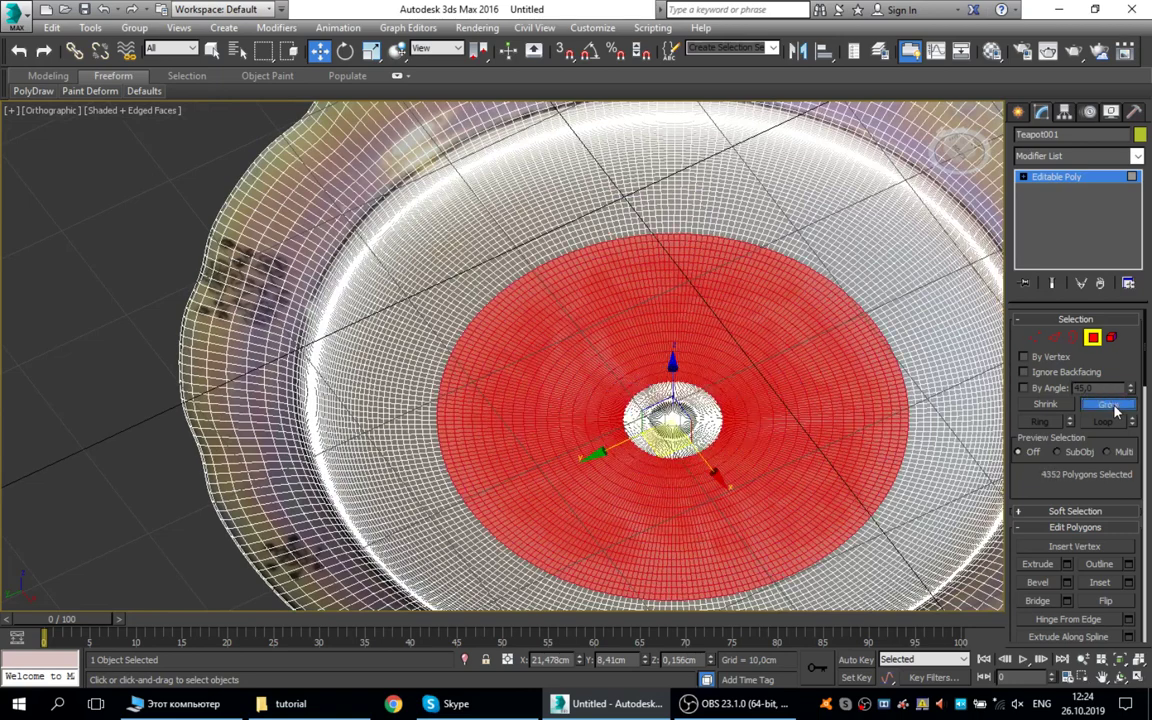
pyautogui.click(1112, 405)
pyautogui.click(1112, 405)
pyautogui.click(1112, 405)
pyautogui.click(1112, 405)
pyautogui.click(1112, 405)
pyautogui.click(1112, 405)
pyautogui.click(1114, 405)
pyautogui.click(1114, 405)
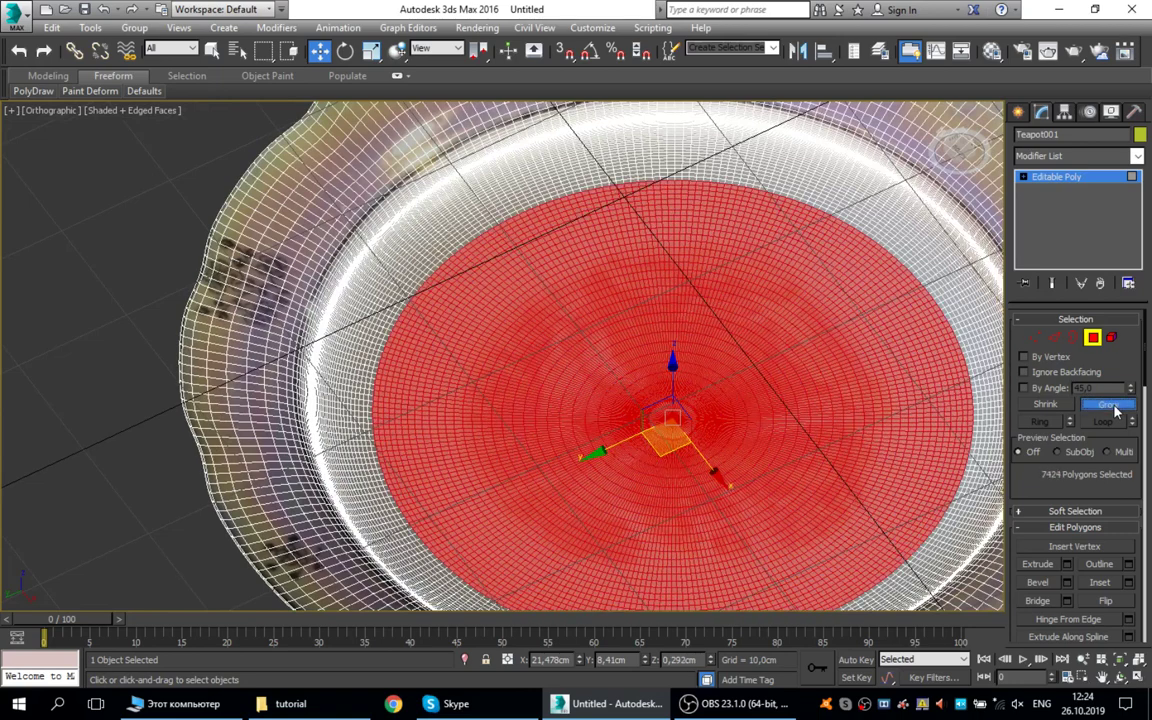
pyautogui.click(1114, 405)
pyautogui.click(1114, 405)
pyautogui.click(1114, 405)
pyautogui.click(1114, 405)
pyautogui.click(1114, 405)
pyautogui.click(1114, 405)
pyautogui.click(1114, 405)
pyautogui.click(1114, 405)
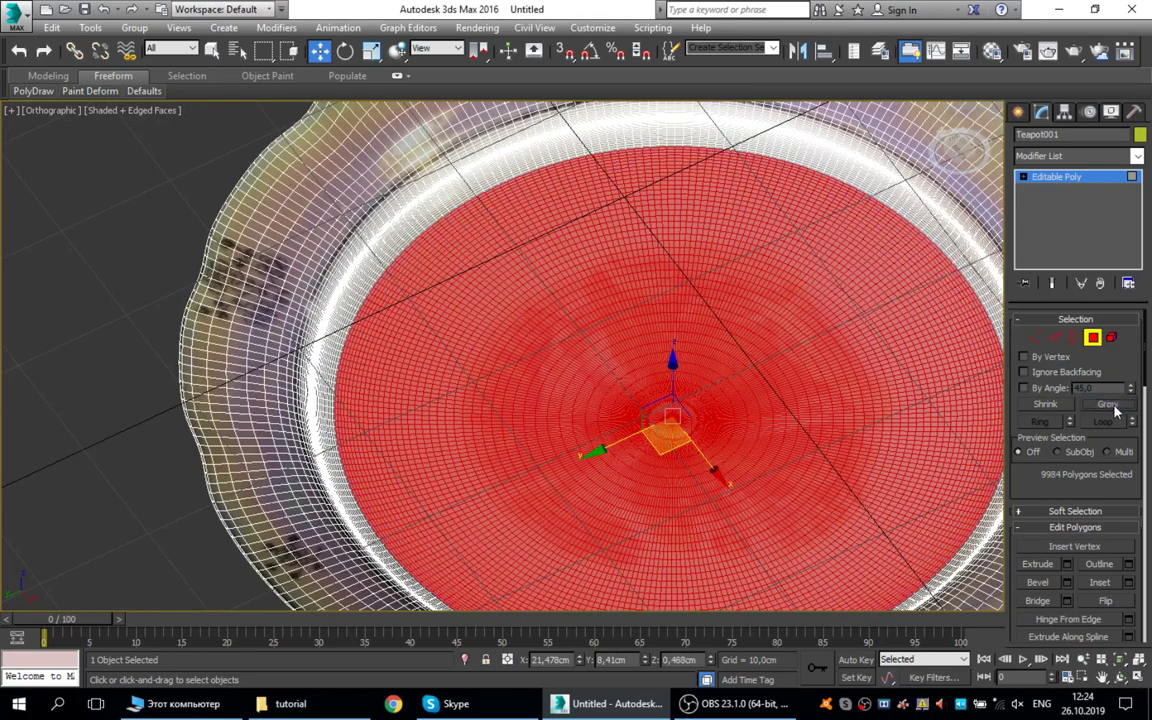
pyautogui.click(1114, 405)
pyautogui.click(1114, 405)
pyautogui.click(1114, 405)
pyautogui.click(1114, 405)
pyautogui.click(1114, 405)
pyautogui.click(1114, 405)
pyautogui.click(1114, 405)
pyautogui.click(1114, 405)
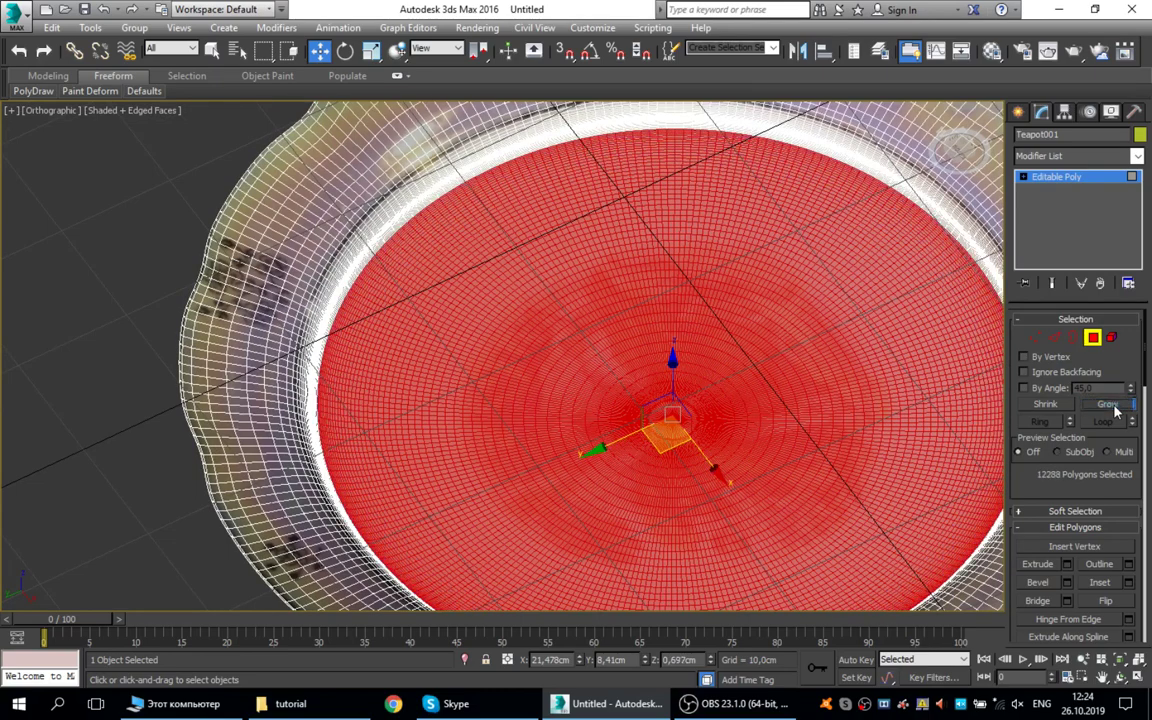
pyautogui.click(1114, 405)
pyautogui.click(1114, 405)
pyautogui.click(1114, 405)
pyautogui.click(1114, 405)
pyautogui.click(1114, 405)
pyautogui.click(1114, 405)
pyautogui.click(1114, 405)
pyautogui.click(1114, 405)
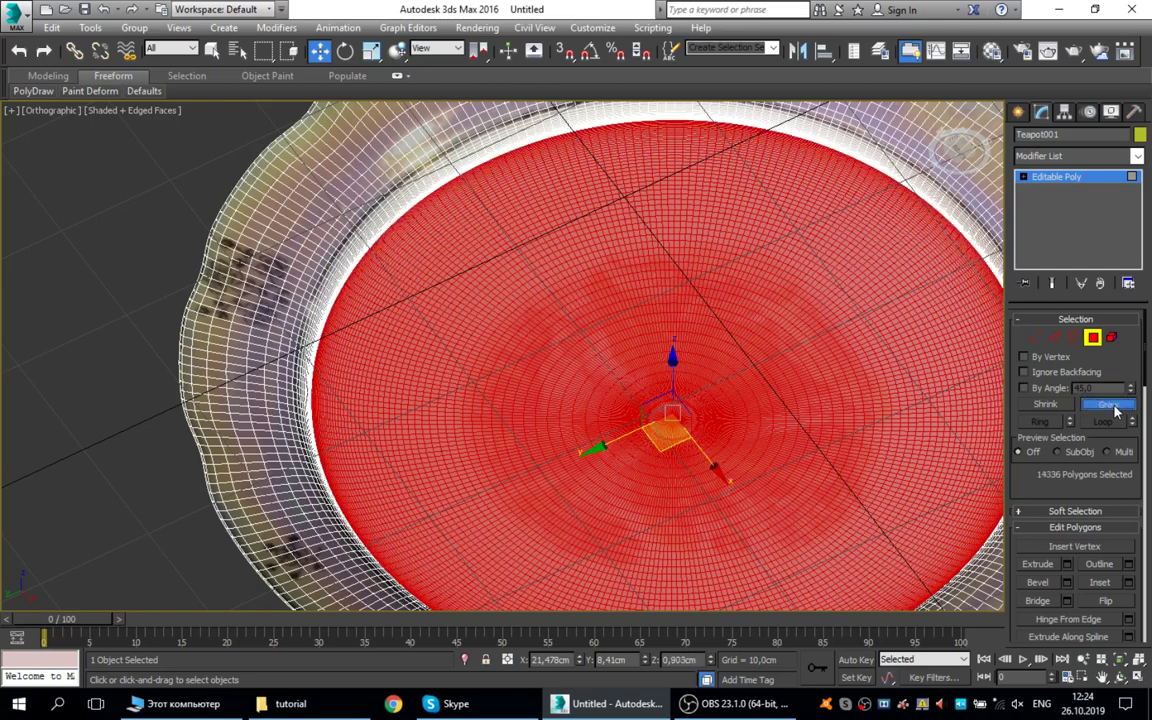
pyautogui.click(1114, 405)
pyautogui.click(1114, 405)
pyautogui.click(1114, 405)
pyautogui.click(1114, 405)
pyautogui.click(1114, 405)
pyautogui.click(1114, 405)
pyautogui.click(1114, 406)
pyautogui.click(1114, 406)
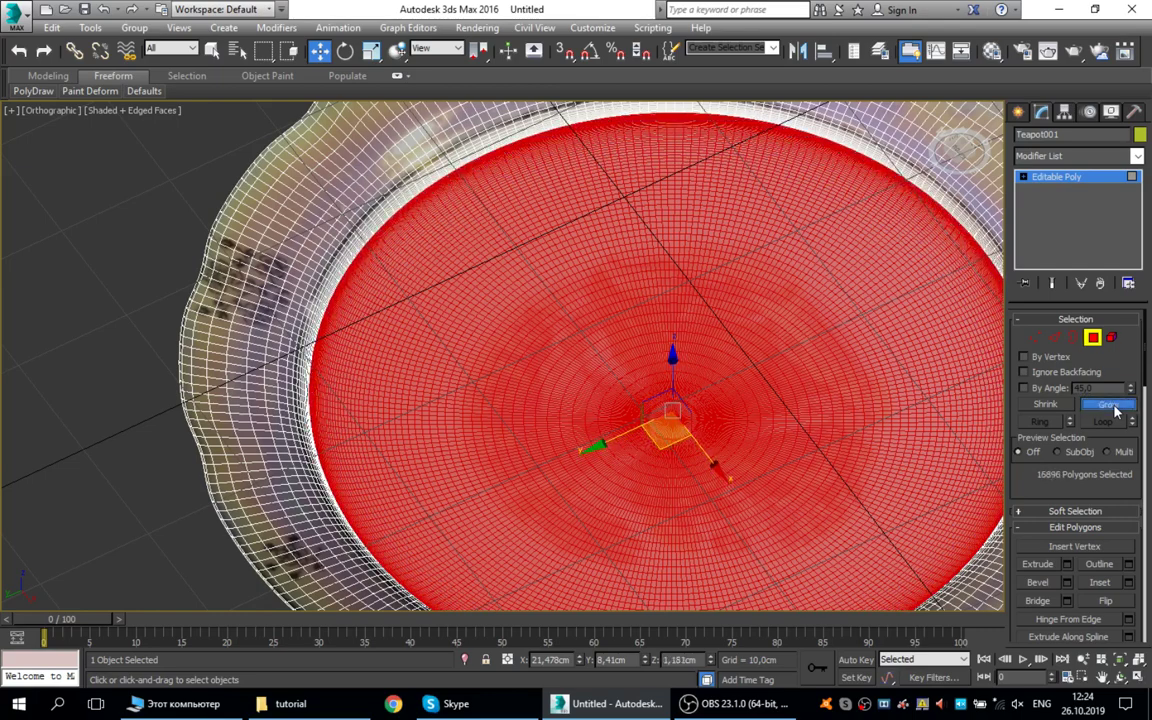
pyautogui.click(1114, 406)
pyautogui.click(1114, 406)
pyautogui.click(1114, 406)
pyautogui.click(1114, 406)
pyautogui.click(1114, 406)
pyautogui.click(1114, 406)
pyautogui.click(1114, 406)
pyautogui.click(1114, 406)
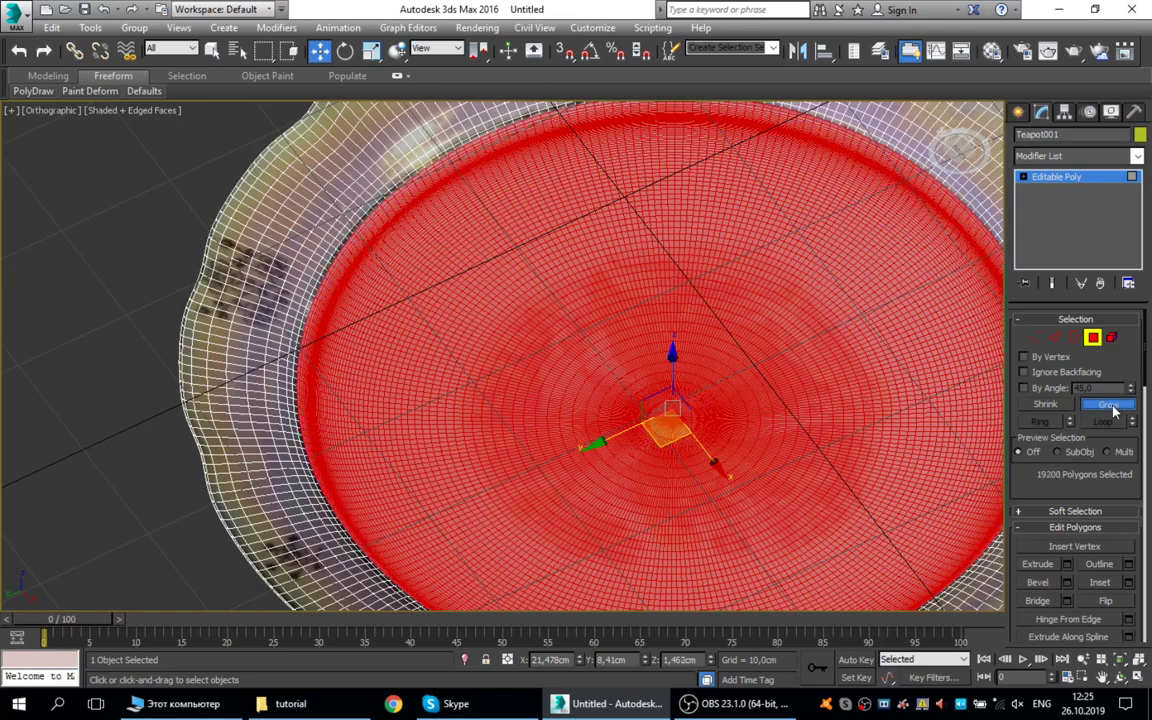
pyautogui.click(1114, 406)
pyautogui.click(1114, 406)
pyautogui.click(1114, 406)
pyautogui.click(1114, 406)
pyautogui.click(1114, 406)
pyautogui.click(1114, 406)
pyautogui.keyDown('alt'); pyautogui.moveTo(612, 340); pyautogui.dragTo(606, 380, button='middle'); pyautogui.keyUp('alt')
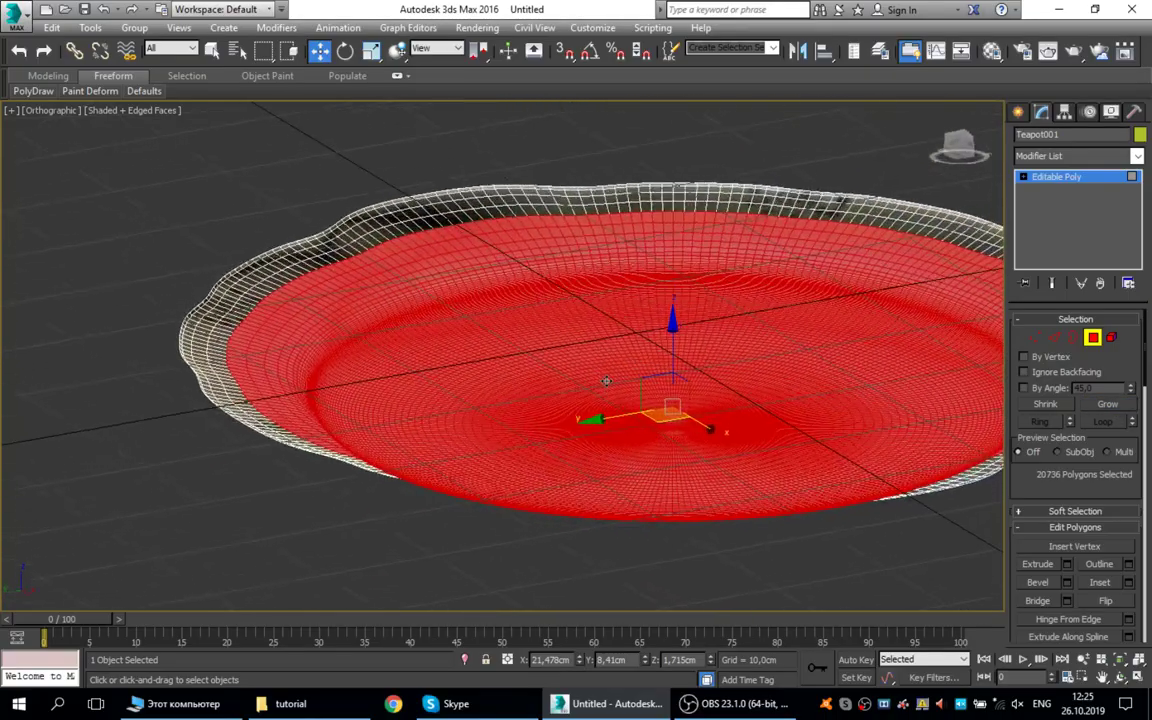
pyautogui.keyDown('alt'); pyautogui.moveTo(692, 366); pyautogui.dragTo(838, 340, button='middle'); pyautogui.keyUp('alt')
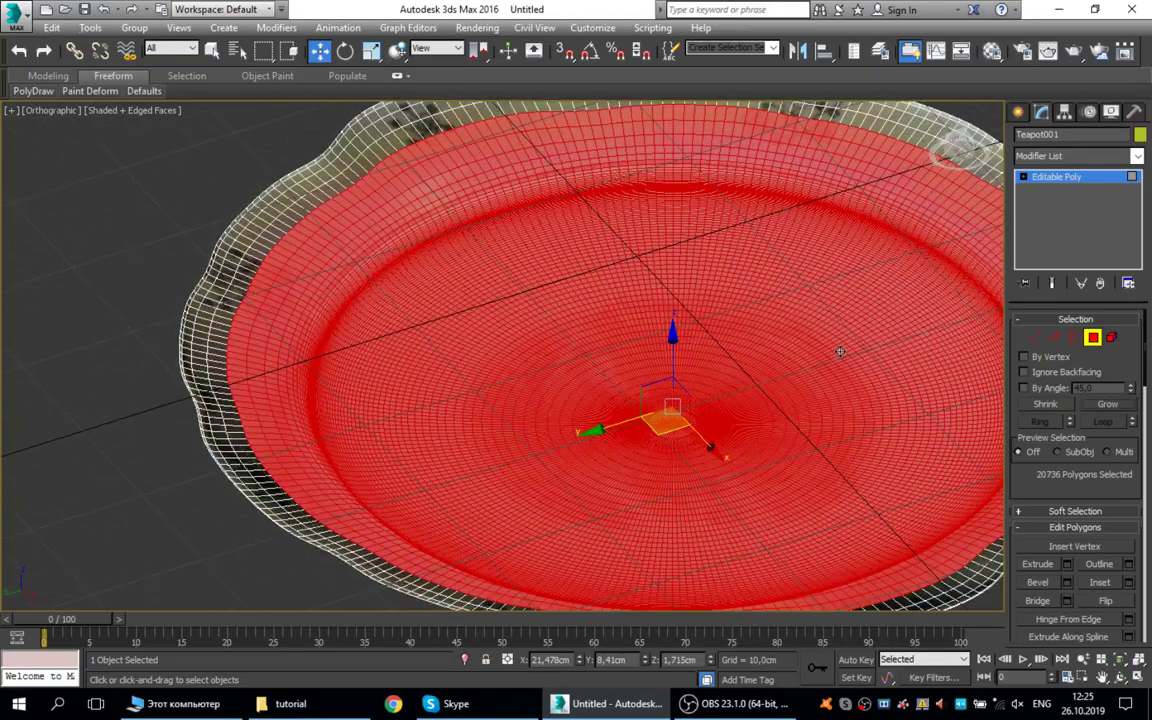
# Replace the selection with a single underside polygon and extend it to its complete circular loop
pyautogui.click(840, 351)
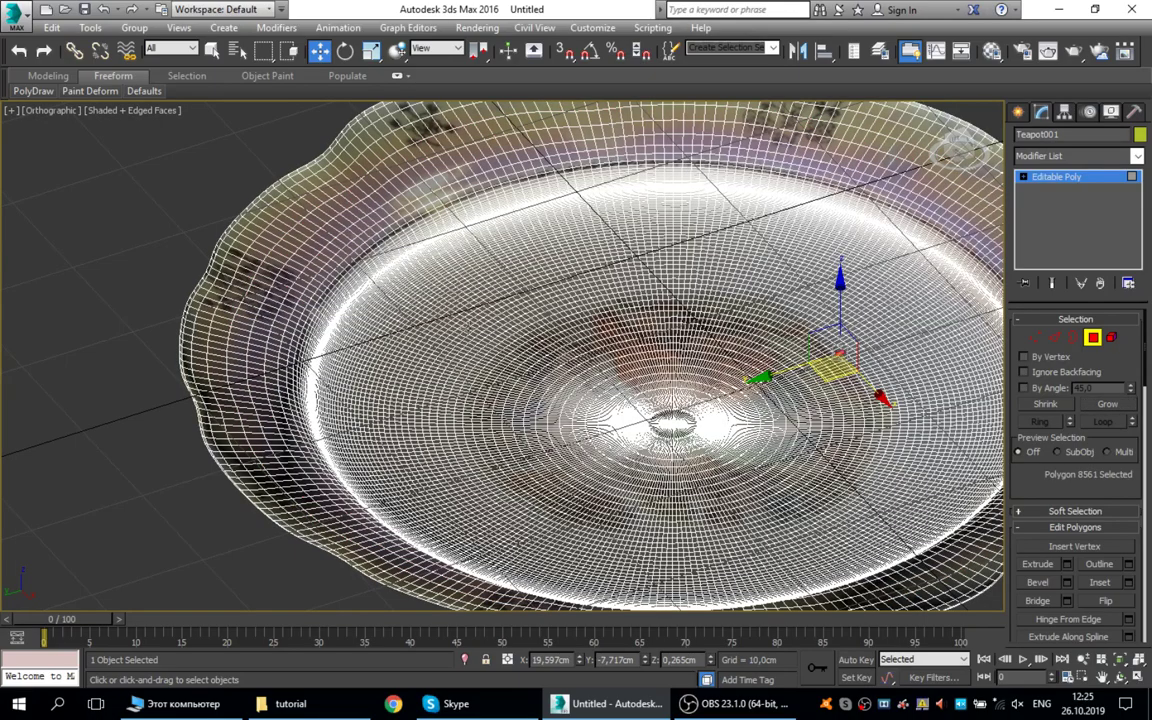
pyautogui.scroll(6, 878, 340)
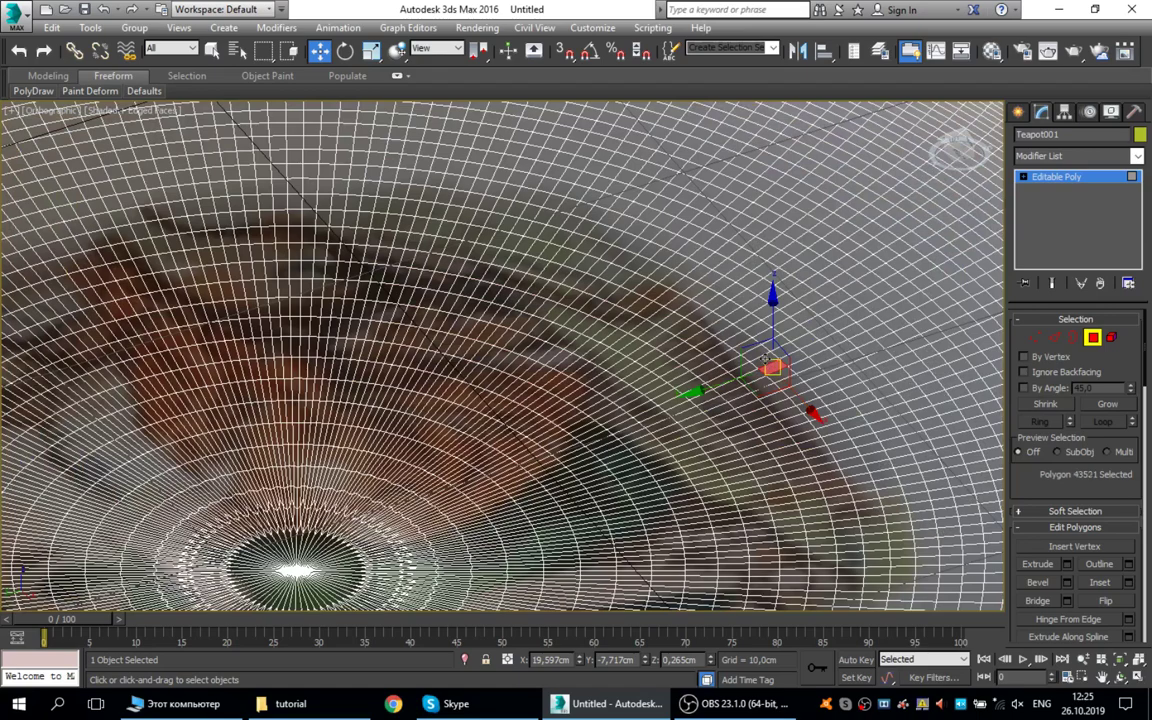
pyautogui.keyDown('shift'); pyautogui.click(764, 359); pyautogui.keyUp('shift')
pyautogui.scroll(-10, 762, 362)
pyautogui.scroll(2, 990, 369)
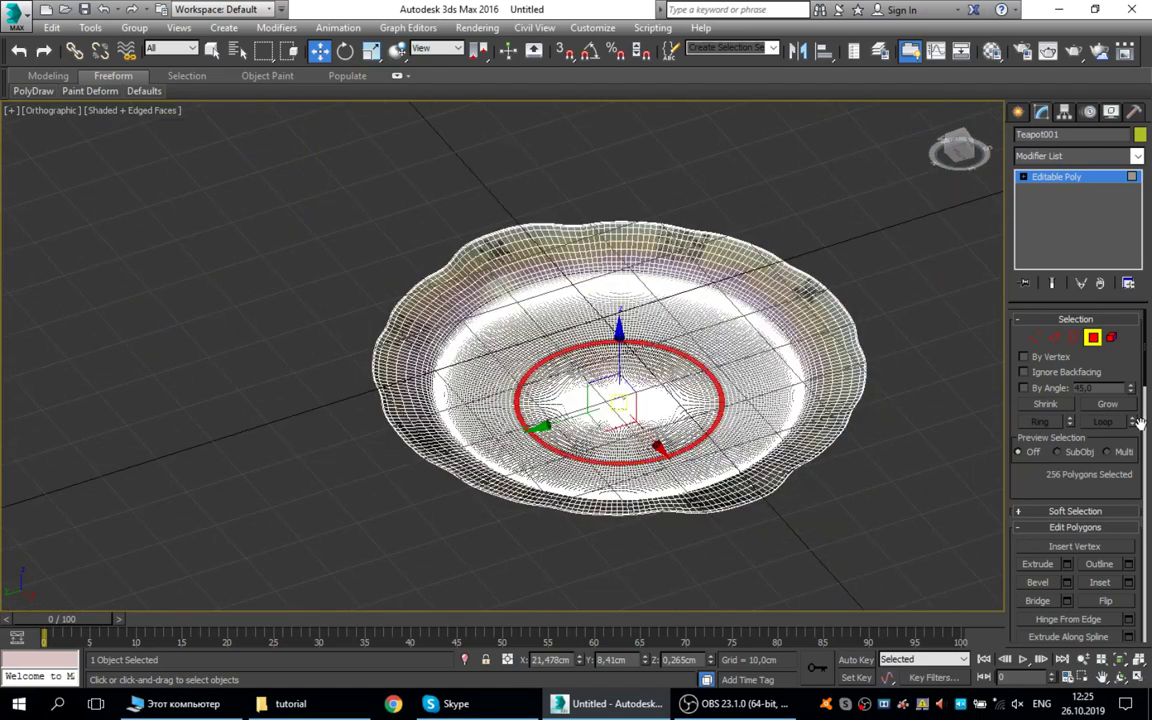
# Try growing the circular polygon selection by several rings and shrink it back to a single loop
pyautogui.click(1100, 404)
pyautogui.click(1100, 404)
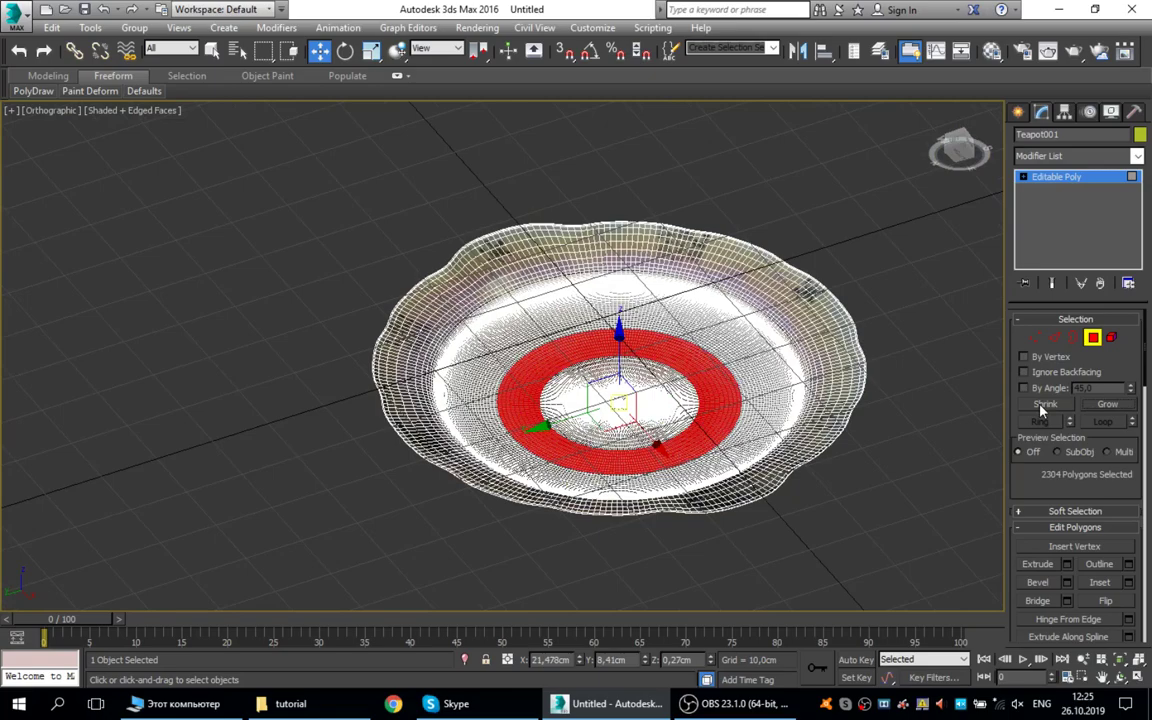
pyautogui.click(1040, 405)
pyautogui.click(1040, 405)
pyautogui.click(1040, 405)
pyautogui.click(1040, 405)
pyautogui.moveTo(729, 381)
pyautogui.keyDown('alt'); pyautogui.mouseDown(button='middle')
pyautogui.moveTo(729, 396)
pyautogui.moveTo(722, 362)
pyautogui.mouseUp(button='middle'); pyautogui.keyUp('alt')
pyautogui.scroll(2, 729, 396)
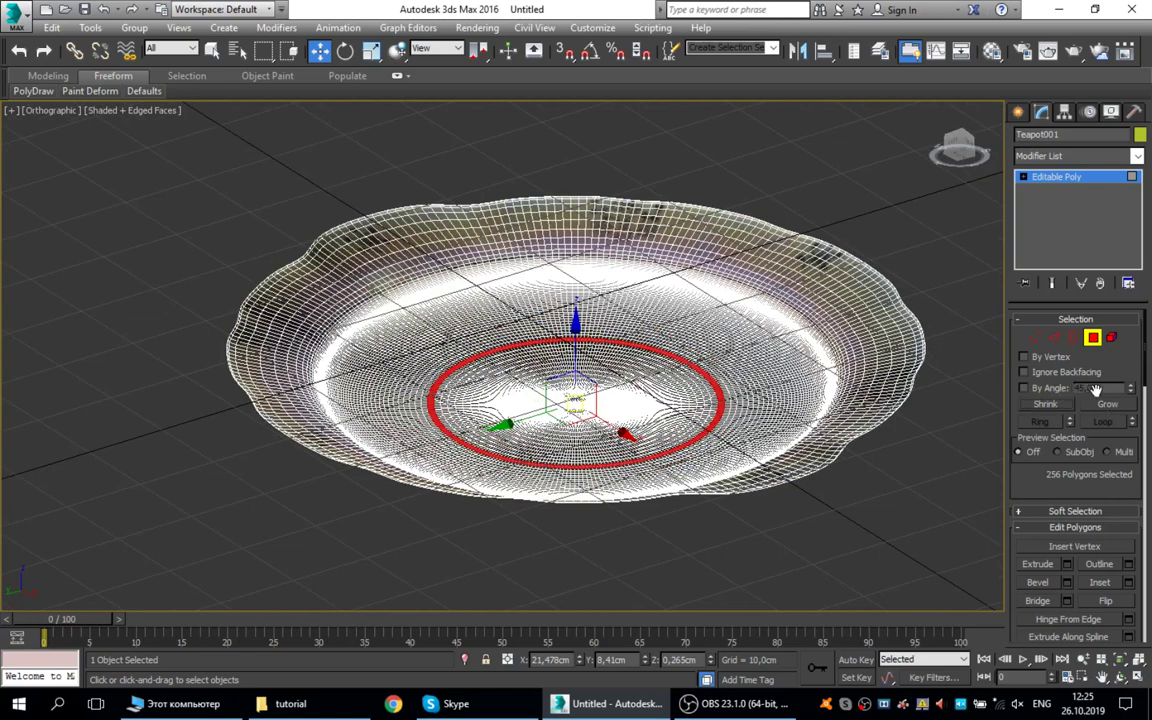
# Turn on selection by angle with the 45 threshold and select all the plate's polygons by picking one on the underside
pyautogui.scroll(-1, 1124, 346)
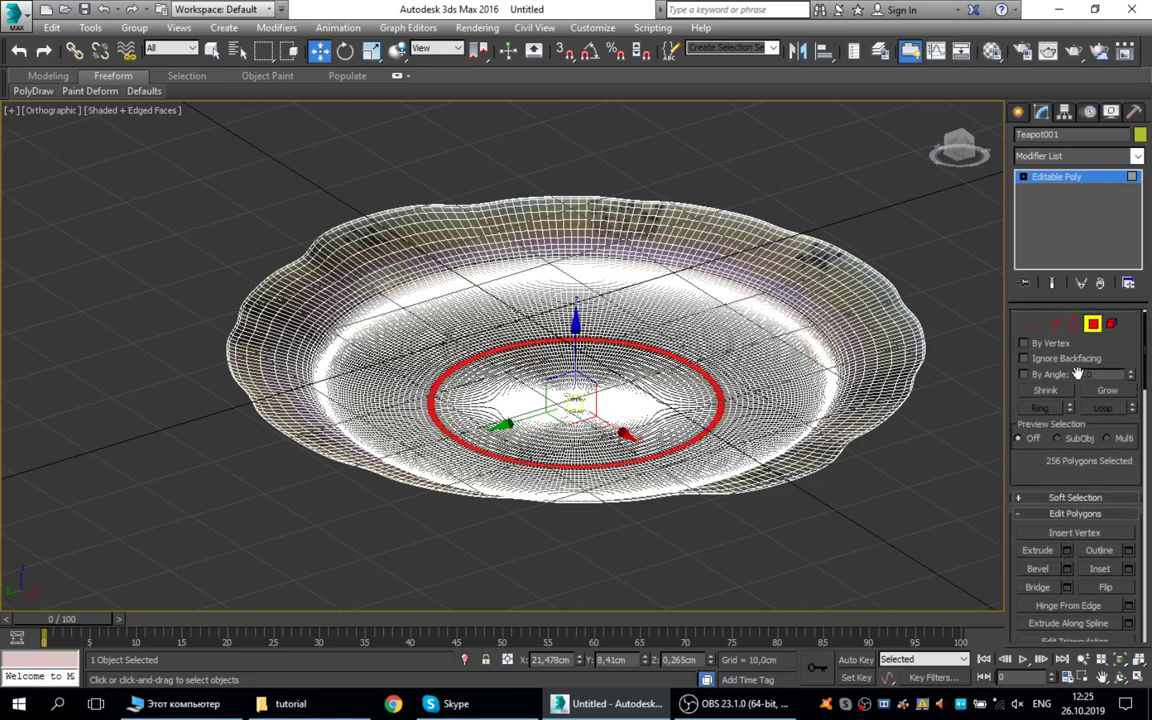
pyautogui.scroll(1, 1095, 392)
pyautogui.scroll(-1, 1092, 391)
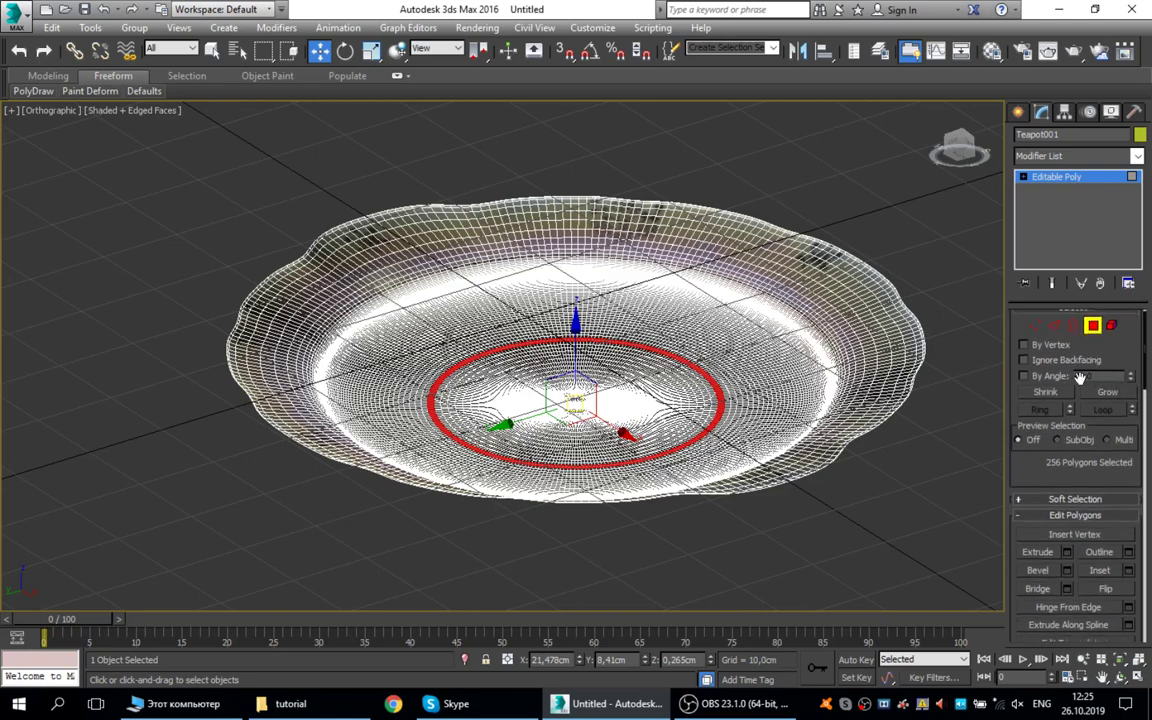
pyautogui.click(1024, 377)
pyautogui.click(781, 316)
pyautogui.keyDown('alt'); pyautogui.moveTo(826, 342); pyautogui.dragTo(790, 324, button='middle'); pyautogui.keyUp('alt')
pyautogui.scroll(4, 833, 298)
pyautogui.moveTo(866, 223); pyautogui.dragTo(829, 418, button='middle')
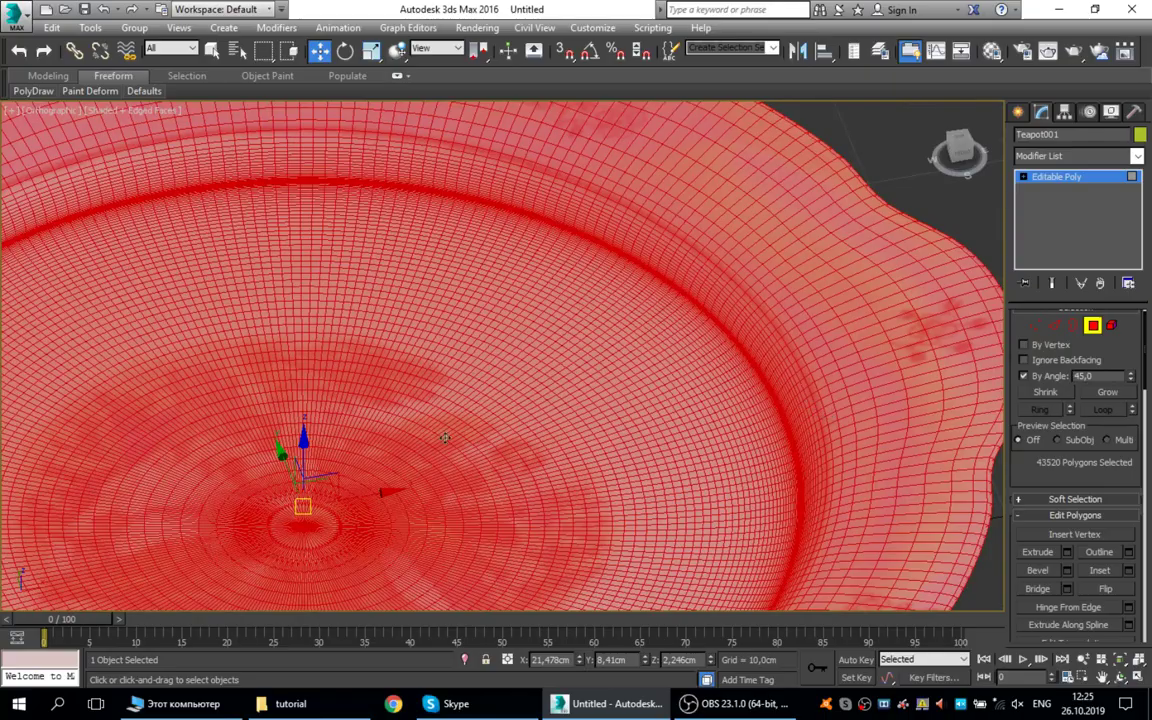
pyautogui.keyDown('alt'); pyautogui.moveTo(495, 399); pyautogui.dragTo(635, 329, button='middle'); pyautogui.keyUp('alt')
pyautogui.scroll(-5, 651, 320)
pyautogui.scroll(5, 565, 256)
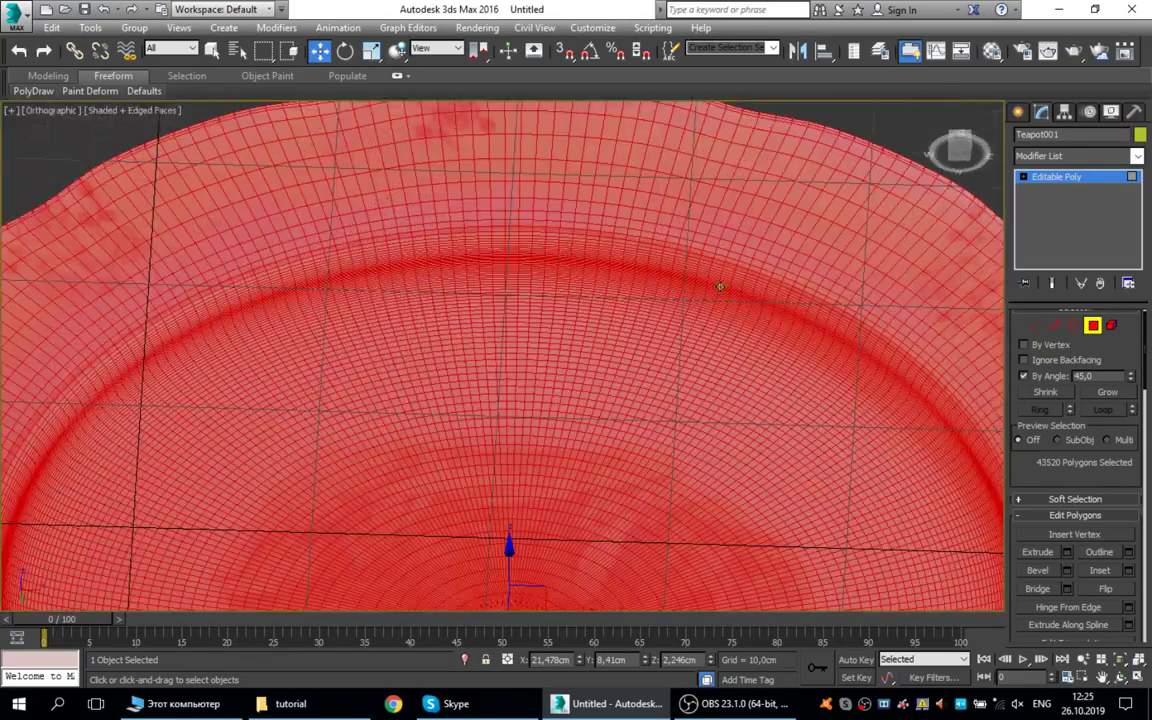
pyautogui.scroll(-3, 659, 294)
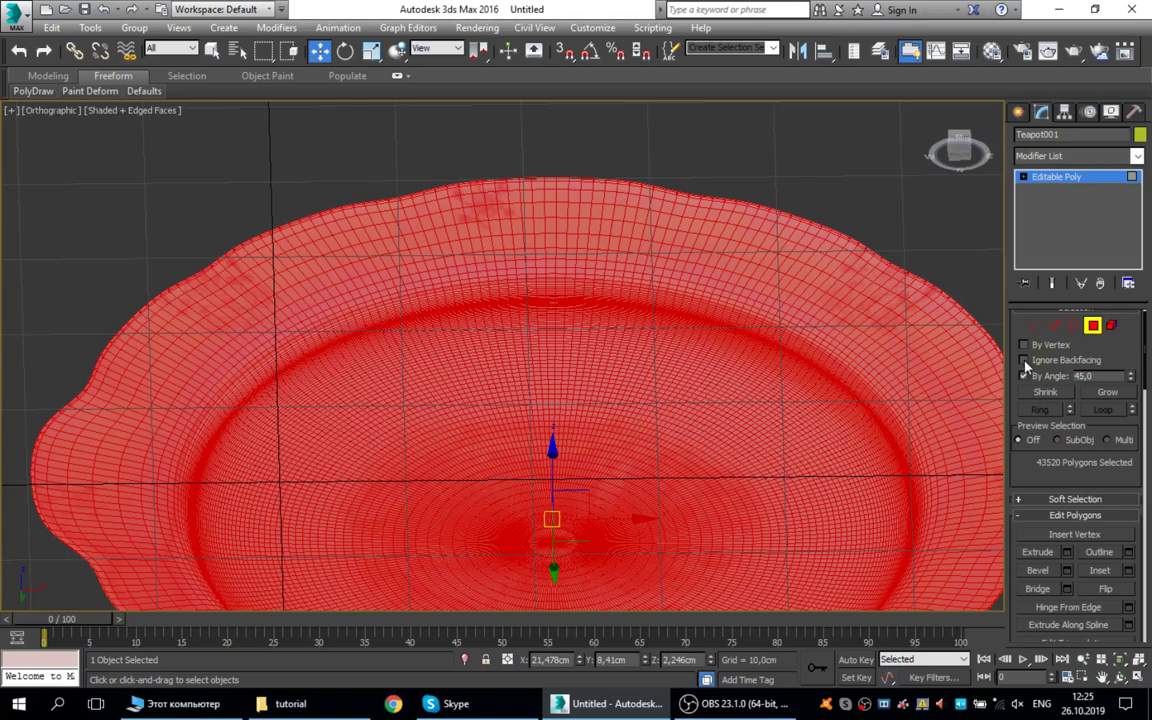
# Make the selection ignore backfacing polygons, reselect only the plate's underside, and check it from above with selected-face shading toggled
pyautogui.click(786, 418)
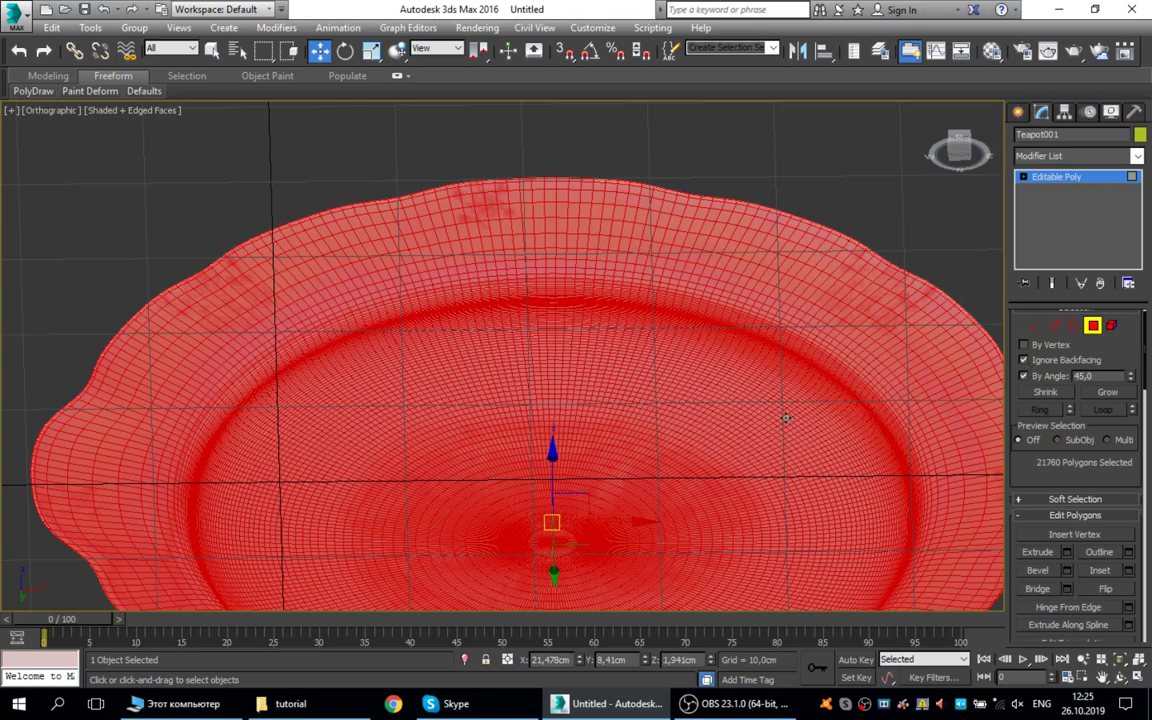
pyautogui.hotkey('ctrl', 'a')
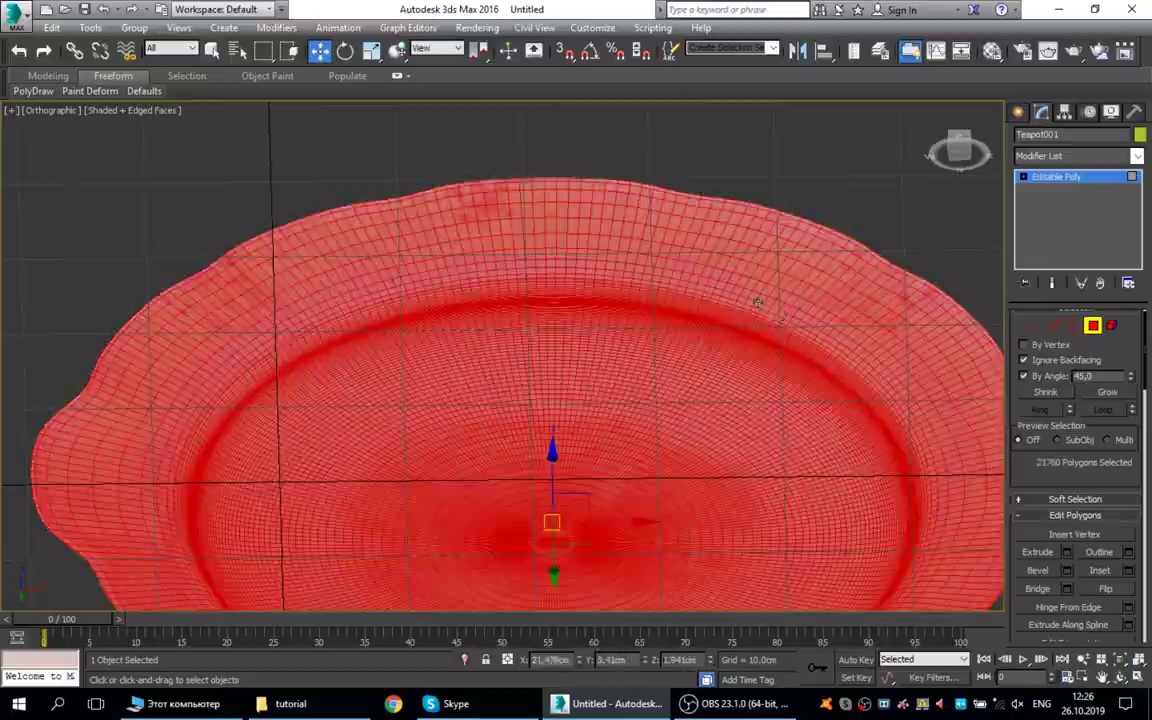
pyautogui.moveTo(740, 450)
pyautogui.keyDown('alt'); pyautogui.mouseDown(button='middle')
pyautogui.moveTo(743, 406)
pyautogui.moveTo(730, 470)
pyautogui.moveTo(717, 479)
pyautogui.moveTo(712, 400)
pyautogui.moveTo(700, 430)
pyautogui.moveTo(690, 376)
pyautogui.moveTo(702, 316)
pyautogui.moveTo(718, 455)
pyautogui.moveTo(719, 437)
pyautogui.moveTo(802, 380)
pyautogui.moveTo(784, 303)
pyautogui.moveTo(590, 295)
pyautogui.moveTo(509, 379)
pyautogui.moveTo(546, 321)
pyautogui.moveTo(550, 345)
pyautogui.moveTo(661, 368)
pyautogui.moveTo(676, 433)
pyautogui.moveTo(684, 334)
pyautogui.moveTo(685, 391)
pyautogui.mouseUp(button='middle'); pyautogui.keyUp('alt')
pyautogui.press('F2')
pyautogui.press('F2')
pyautogui.scroll(-2, 550, 345)
pyautogui.press('F2')
pyautogui.press('F2')
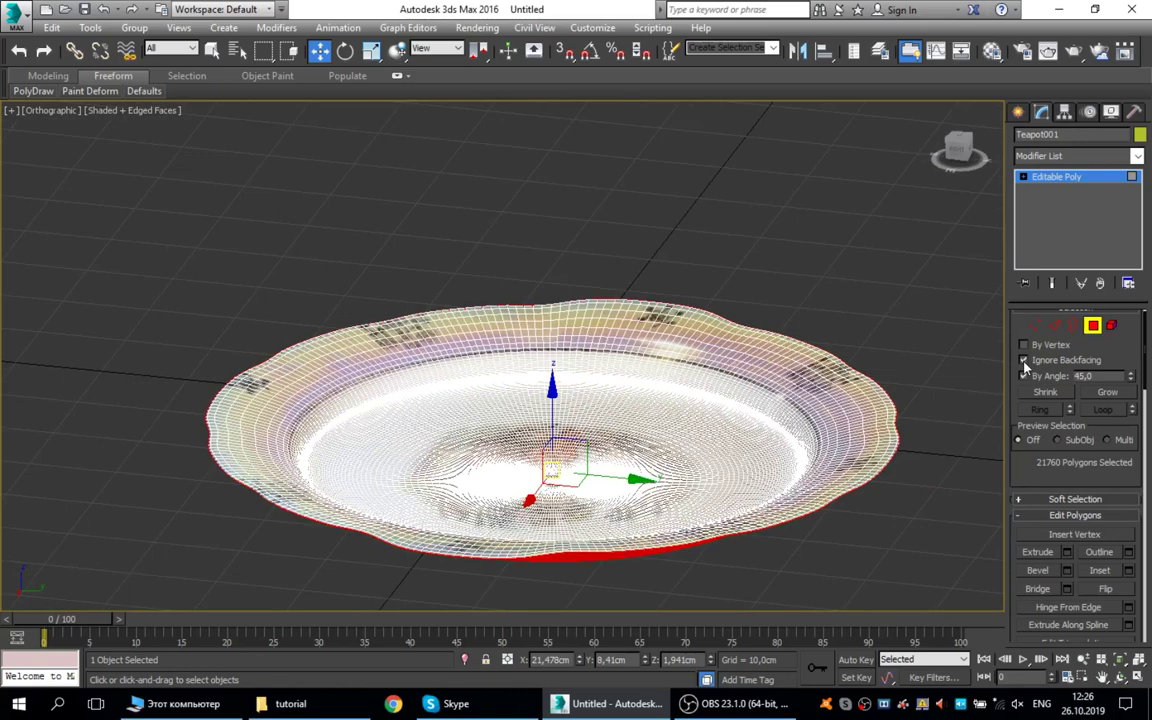
# Set the selection angle threshold to 90, select all the plate's polygons, and inspect the rim edge
pyautogui.keyDown('alt'); pyautogui.moveTo(738, 400); pyautogui.dragTo(731, 313, button='middle'); pyautogui.keyUp('alt')
pyautogui.scroll(2, 882, 387)
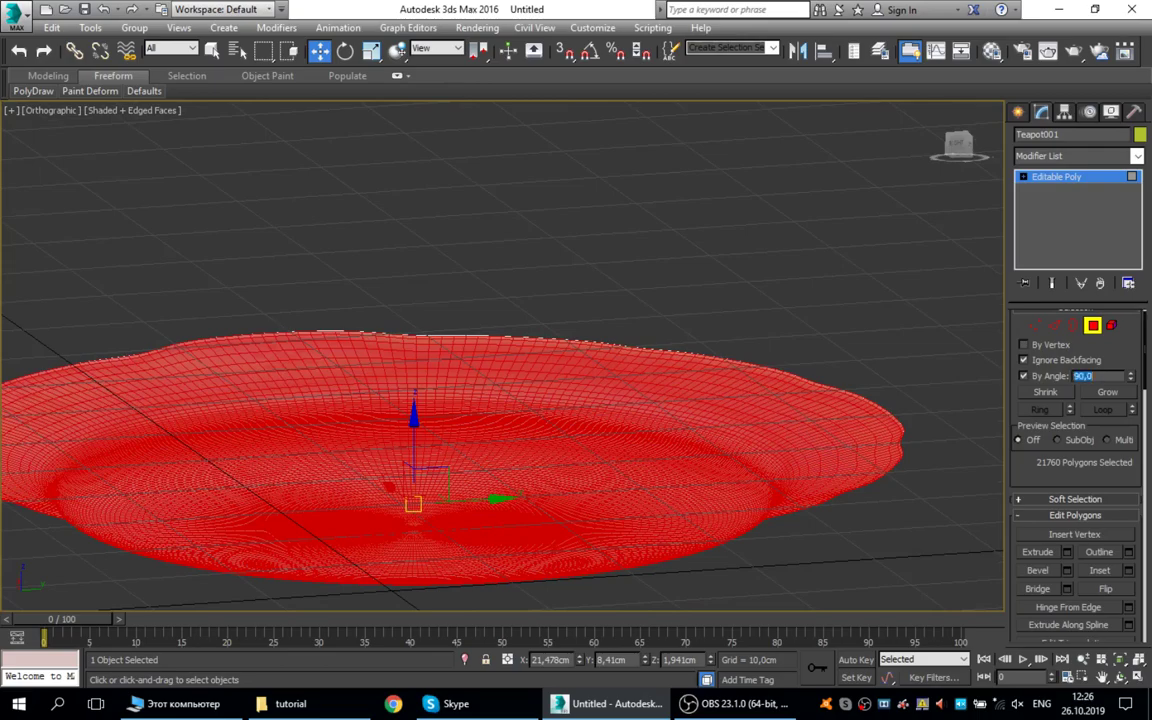
pyautogui.press('4')
pyautogui.press('4')
pyautogui.keyDown('alt'); pyautogui.moveTo(714, 349); pyautogui.dragTo(749, 489, button='middle'); pyautogui.keyUp('alt')
pyautogui.hotkey('ctrl', 'a')
pyautogui.scroll(6, 881, 475)
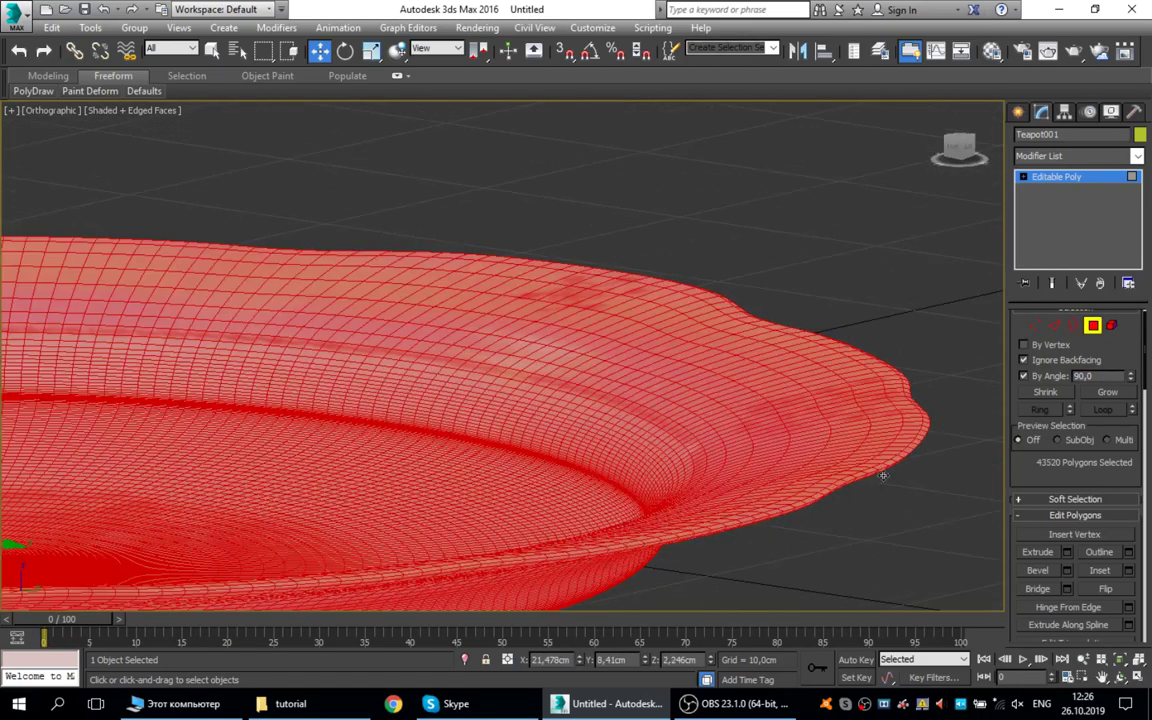
pyautogui.keyDown('alt'); pyautogui.moveTo(871, 451); pyautogui.dragTo(840, 444, button='middle'); pyautogui.keyUp('alt')
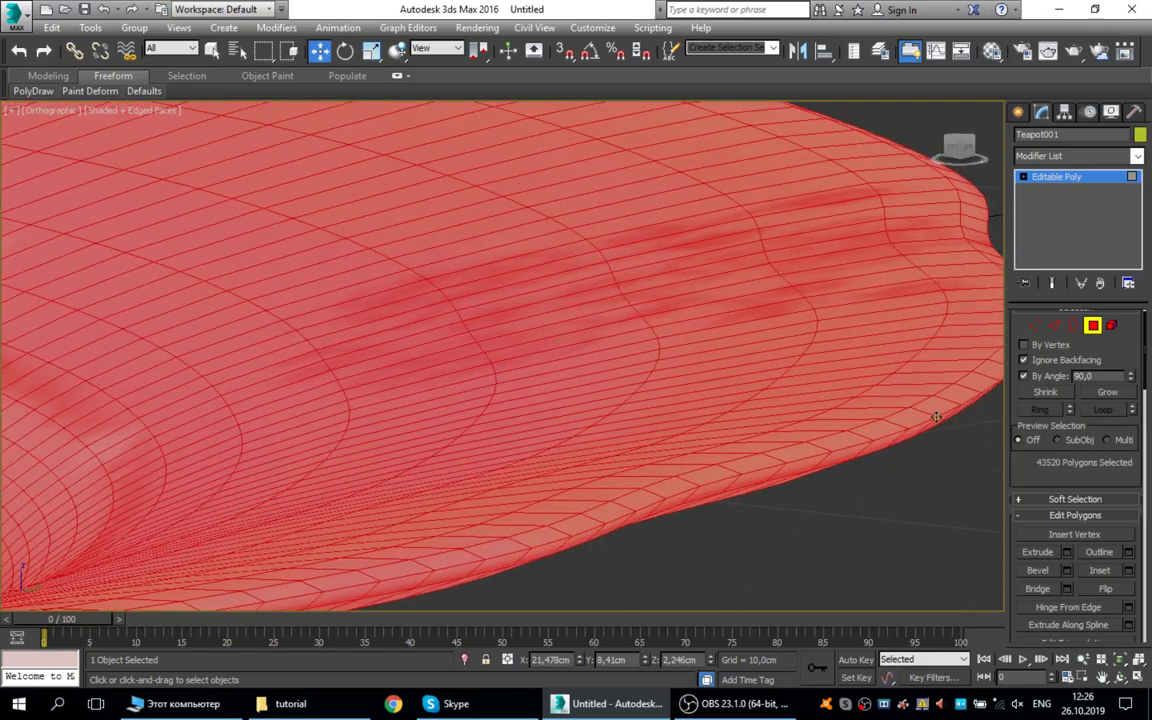
pyautogui.keyDown('alt'); pyautogui.moveTo(925, 407); pyautogui.dragTo(700, 400, button='middle'); pyautogui.keyUp('alt')
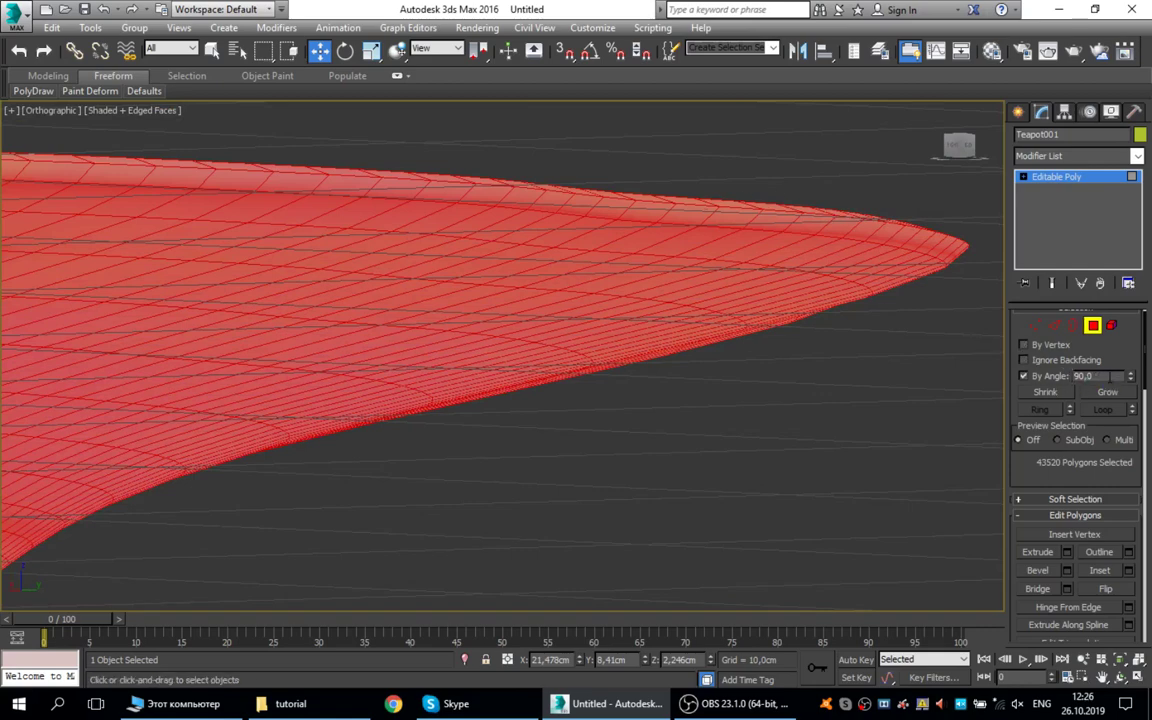
# Set the selection angle threshold to 20, clear the selection, and pick a polygon on the plate with backfacing polygons included
pyautogui.write('20')
pyautogui.press('Return')
pyautogui.scroll(-4, 445, 328)
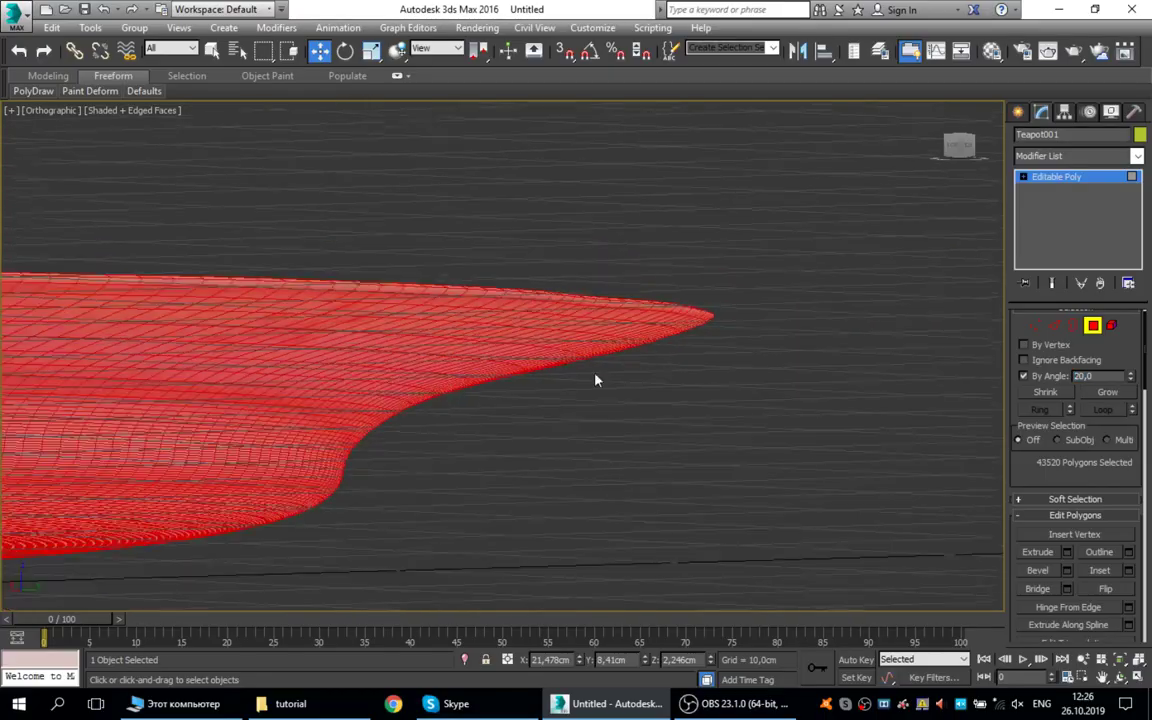
pyautogui.moveTo(595, 378)
pyautogui.mouseDown(button='middle')
pyautogui.moveTo(795, 419)
pyautogui.moveTo(774, 481)
pyautogui.moveTo(752, 424)
pyautogui.mouseUp(button='middle')
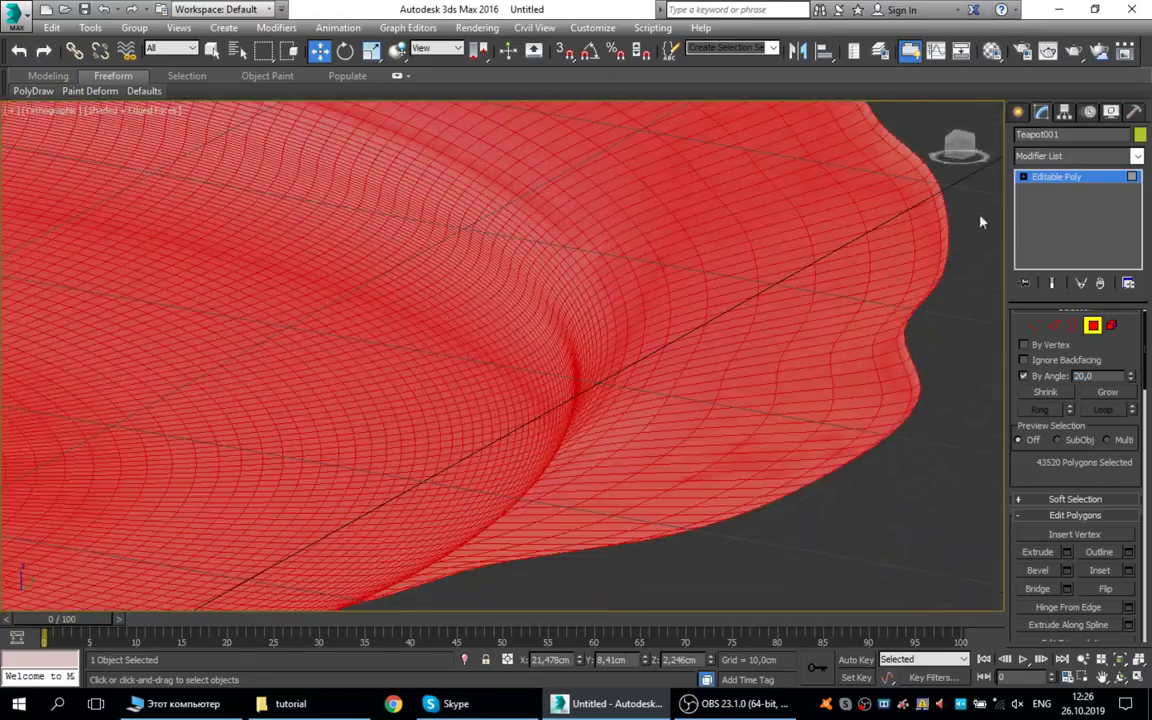
pyautogui.click(980, 222)
pyautogui.click(744, 267)
pyautogui.keyDown('alt'); pyautogui.moveTo(743, 272); pyautogui.dragTo(724, 413, button='middle'); pyautogui.keyUp('alt')
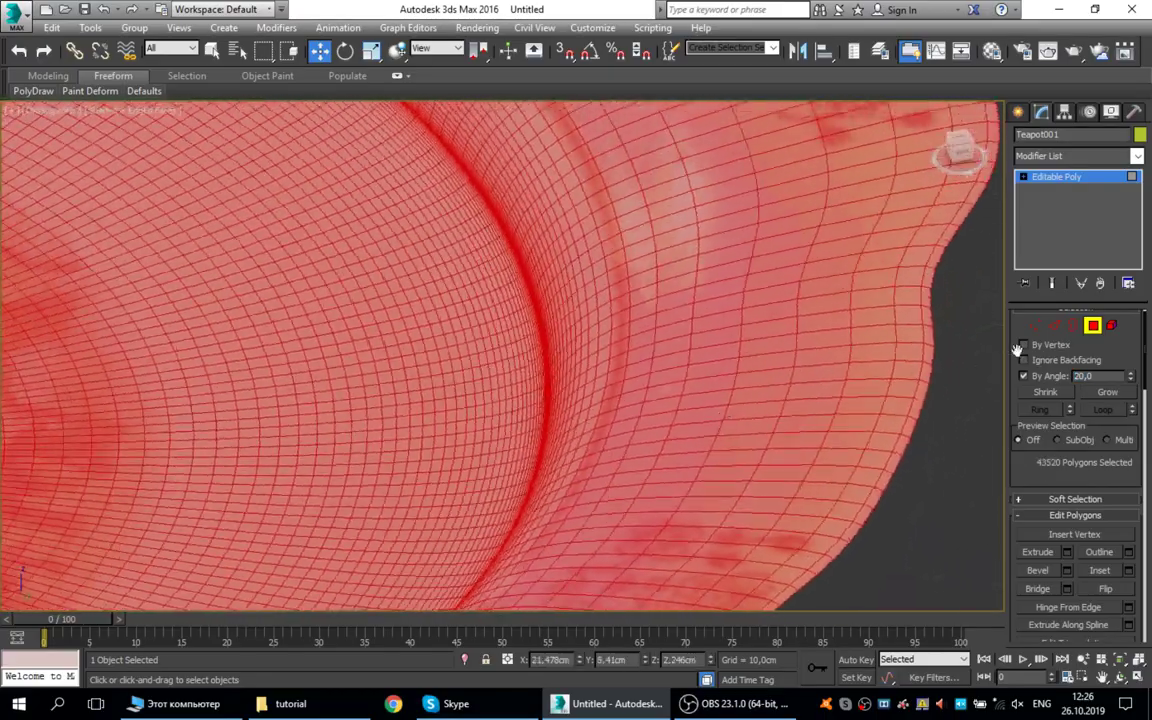
# Ignore backfacing polygons again, clear the selection, and select only the plate's underside polygons by angle
pyautogui.scroll(-4, 765, 440)
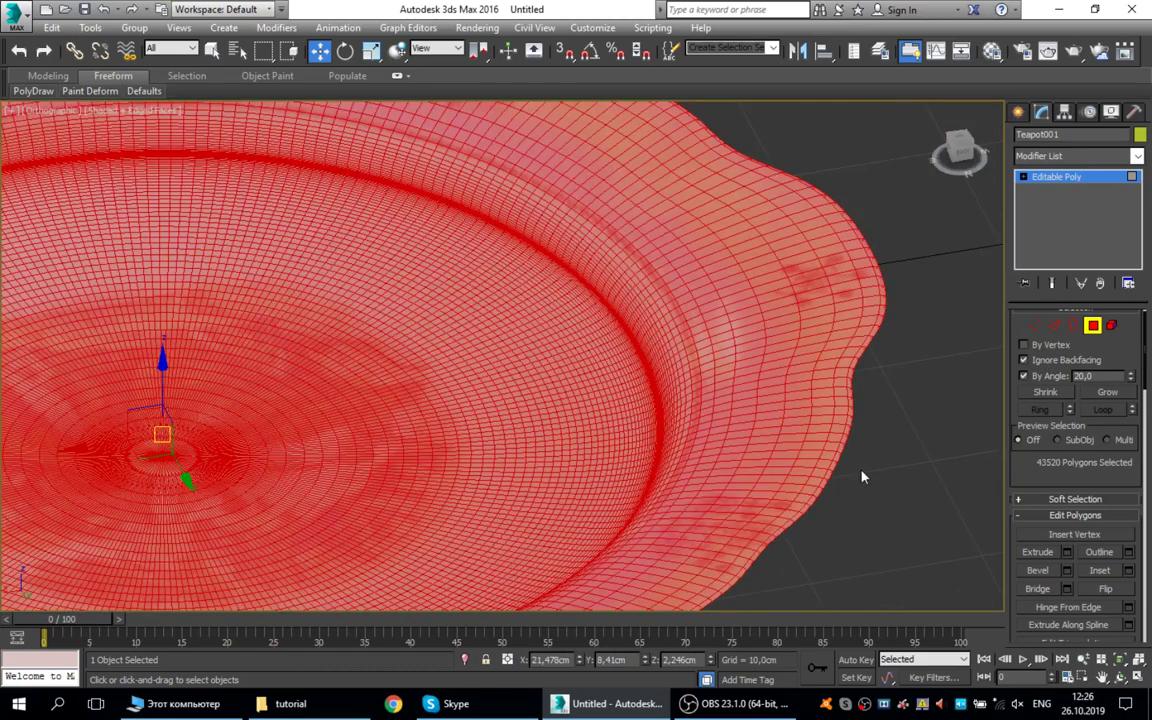
pyautogui.keyDown('alt'); pyautogui.moveTo(861, 476); pyautogui.dragTo(794, 464, button='middle'); pyautogui.keyUp('alt')
pyautogui.click(898, 473)
pyautogui.click(585, 362)
pyautogui.moveTo(622, 362); pyautogui.dragTo(683, 373, button='middle')
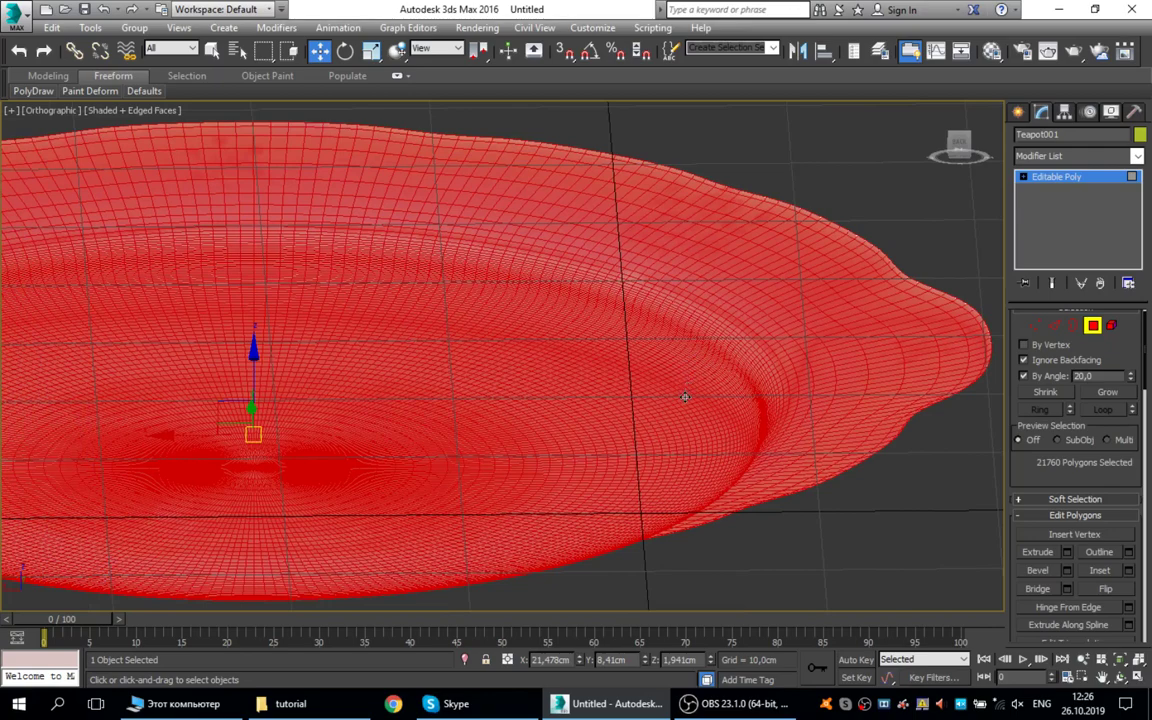
pyautogui.scroll(-6, 679, 377)
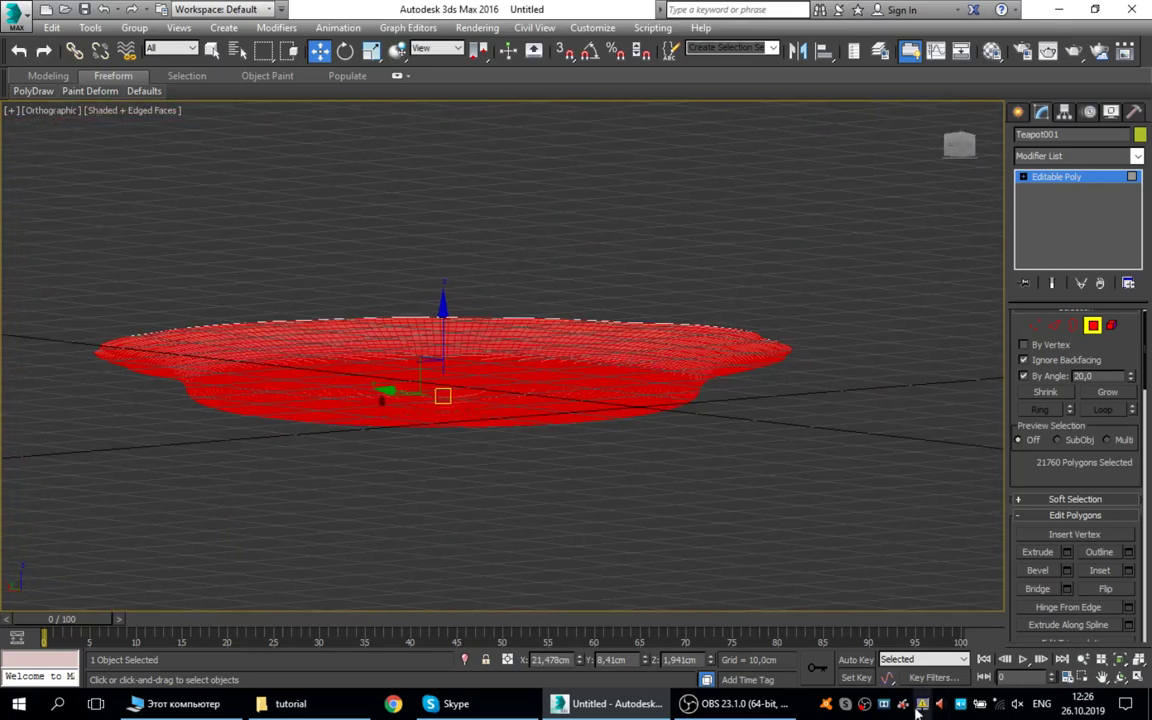
pyautogui.click(863, 705)
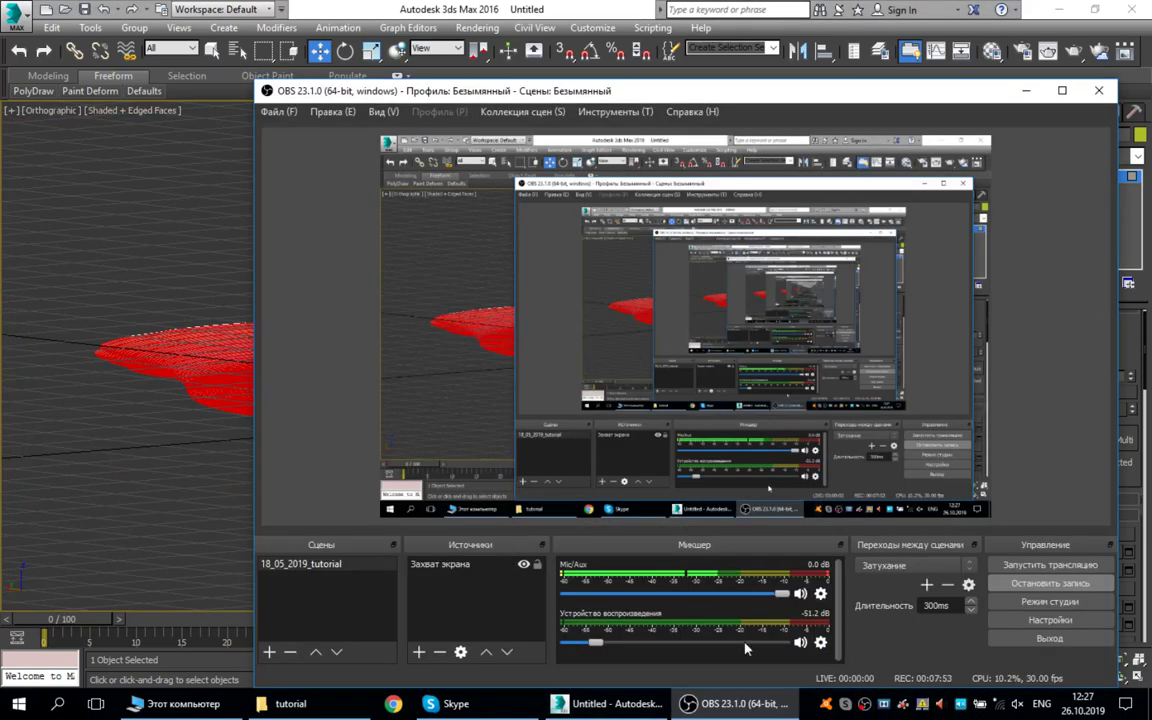